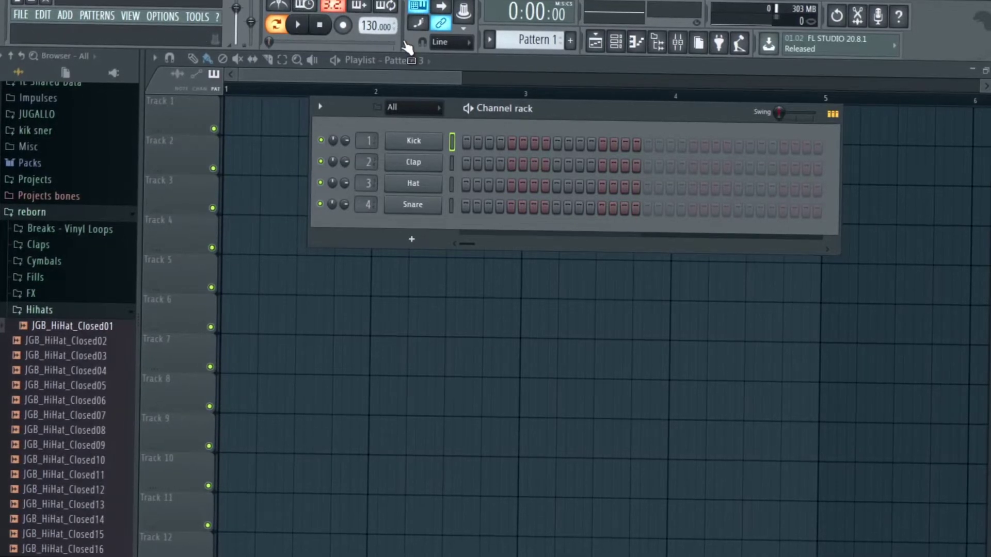
- Set the project tempo to 92 BPM and reposition the Channel rack over the Playlist
left_click_drag(372, 26, 372, 45)
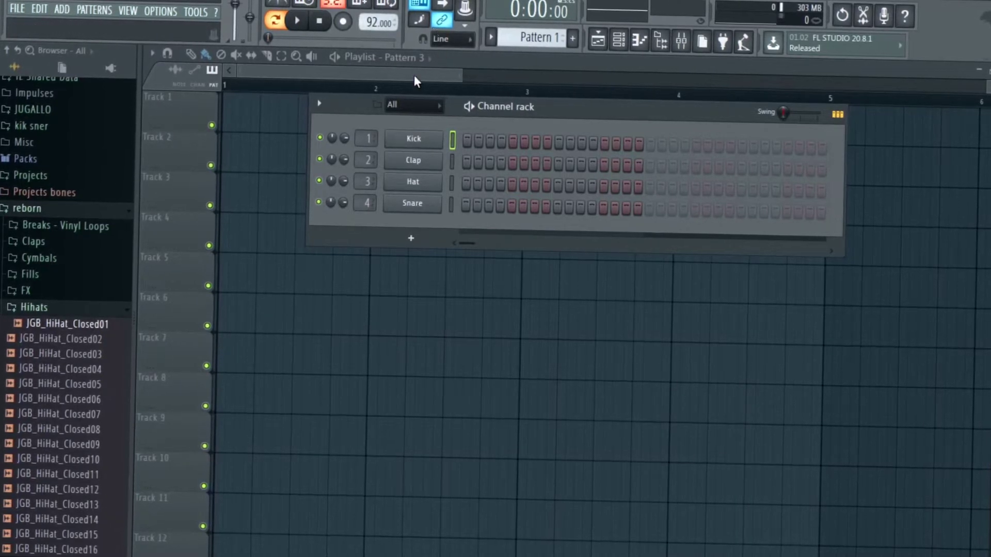
left_click_drag(547, 107, 518, 65)
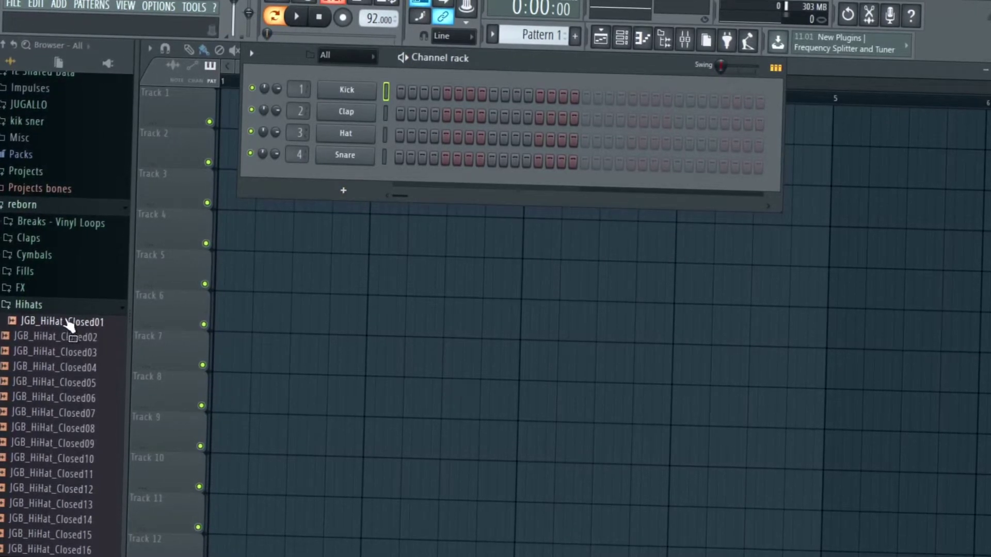
- Browse the Kick folder of the reborn kit and load JGB_CB_Kick24 onto the Kick channel
left_click(31, 306)
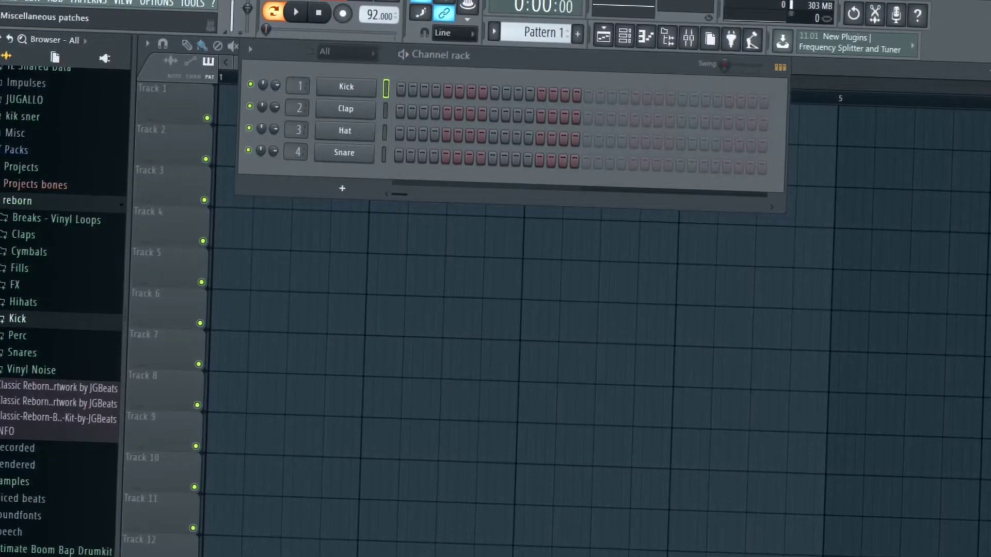
scroll(93, 338, "up", 6)
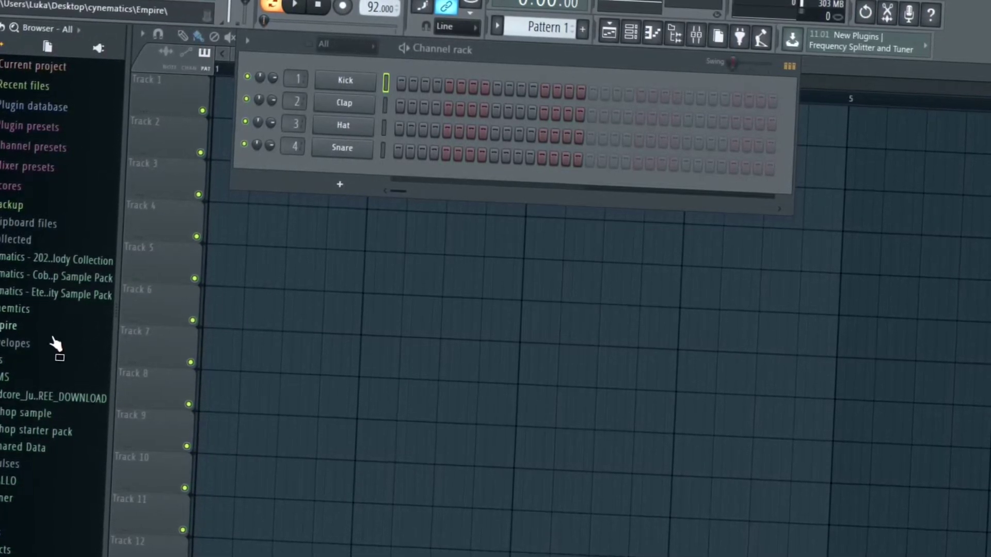
left_click(63, 386)
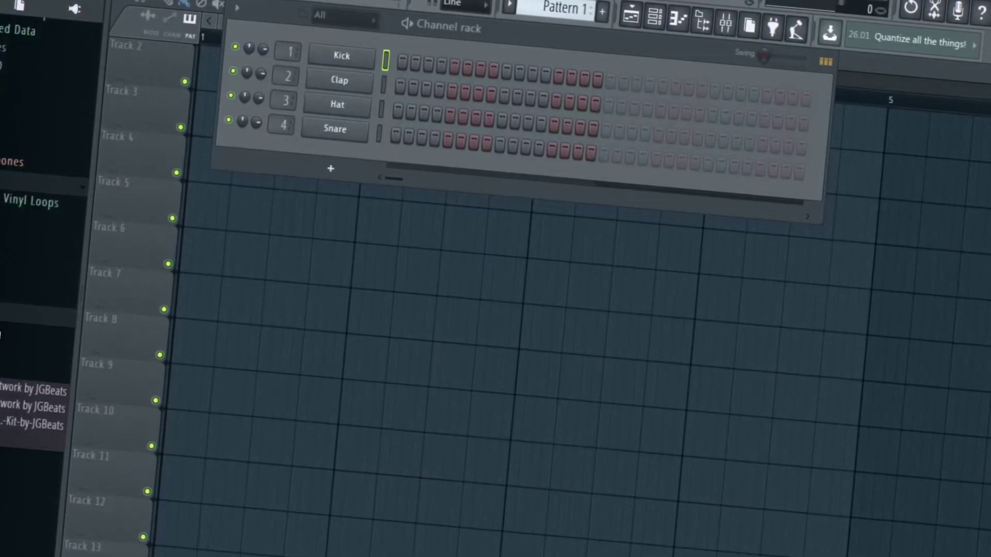
left_click(1, 352)
scroll(1, 486, "down", 4)
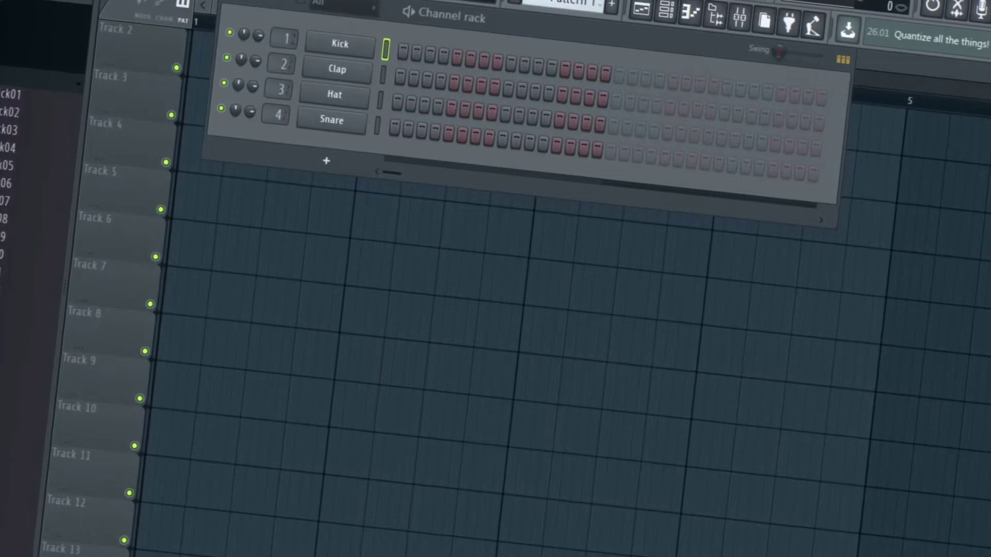
scroll(31, 155, "down", 3)
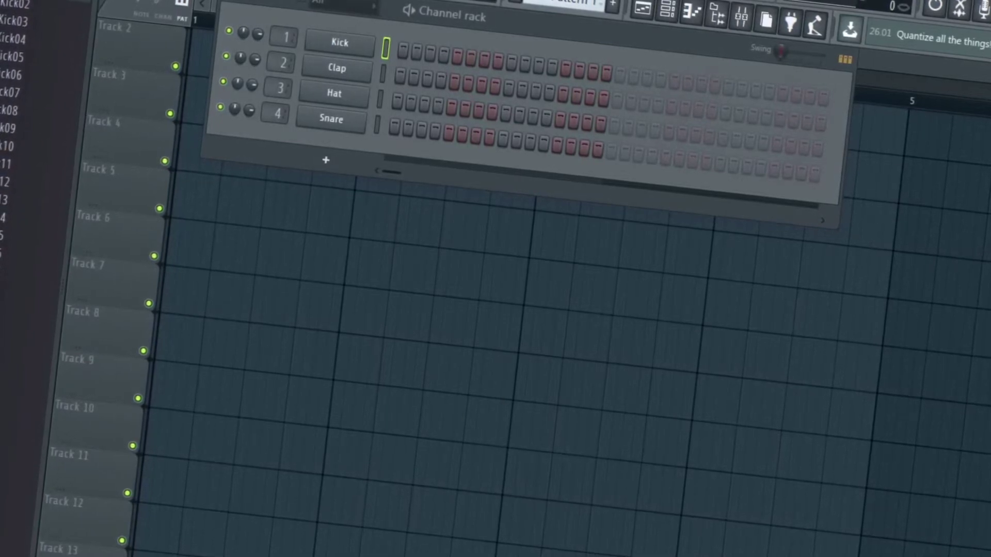
left_click_drag(1, 396, 369, 47)
- Preview JGB_Snare03 from the reborn kit's Snares folder and load it onto the Snare channel
scroll(31, 289, "up", 7)
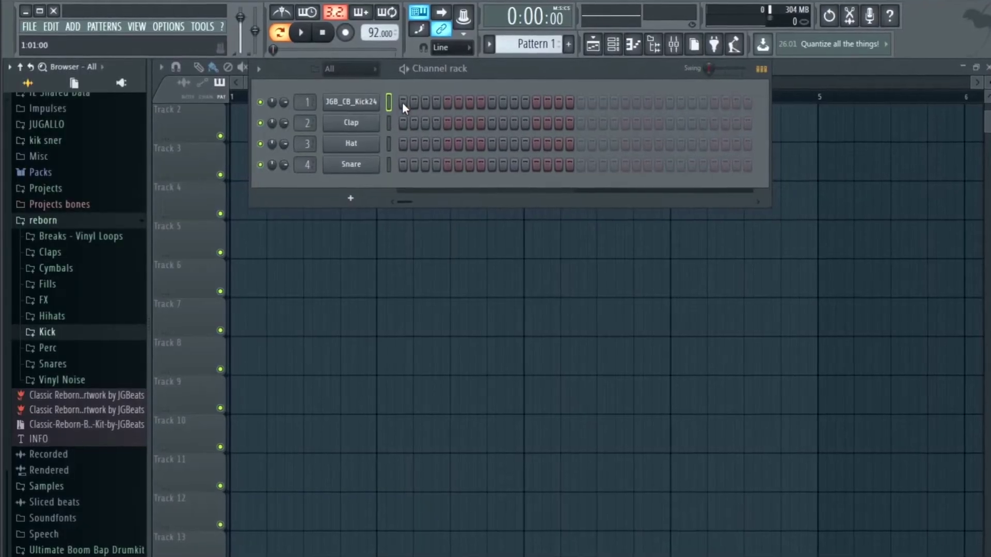
left_click(54, 365)
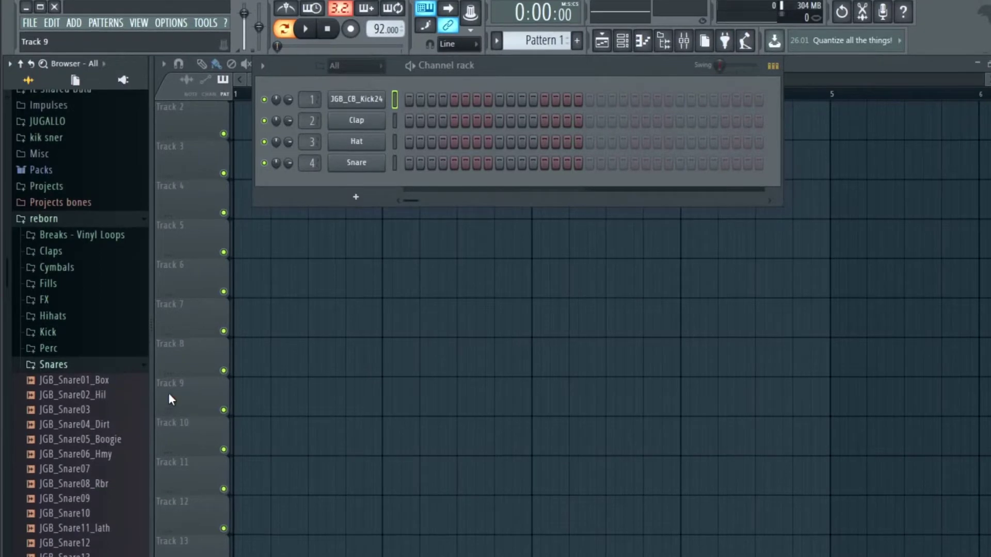
left_click(90, 411)
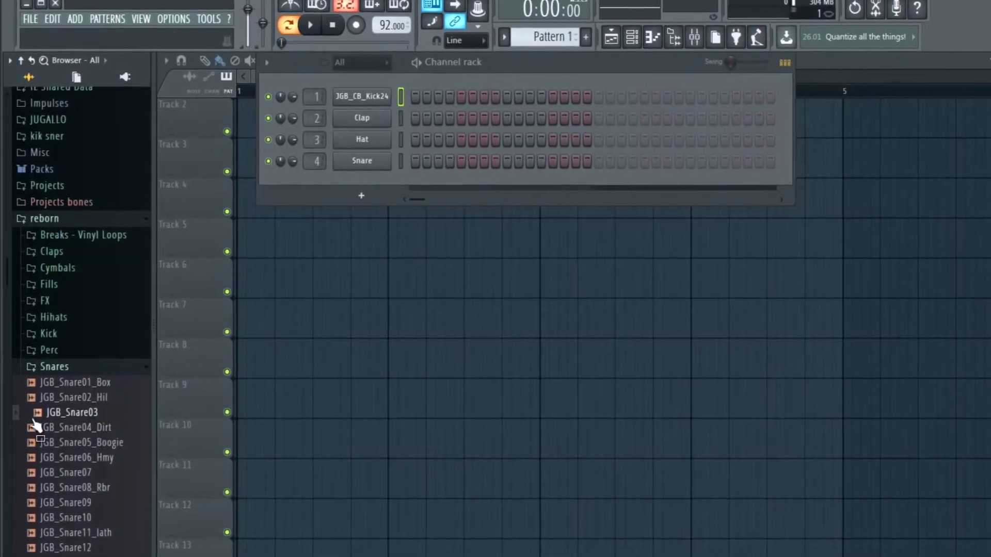
left_click_drag(49, 415, 377, 160)
left_click(54, 368)
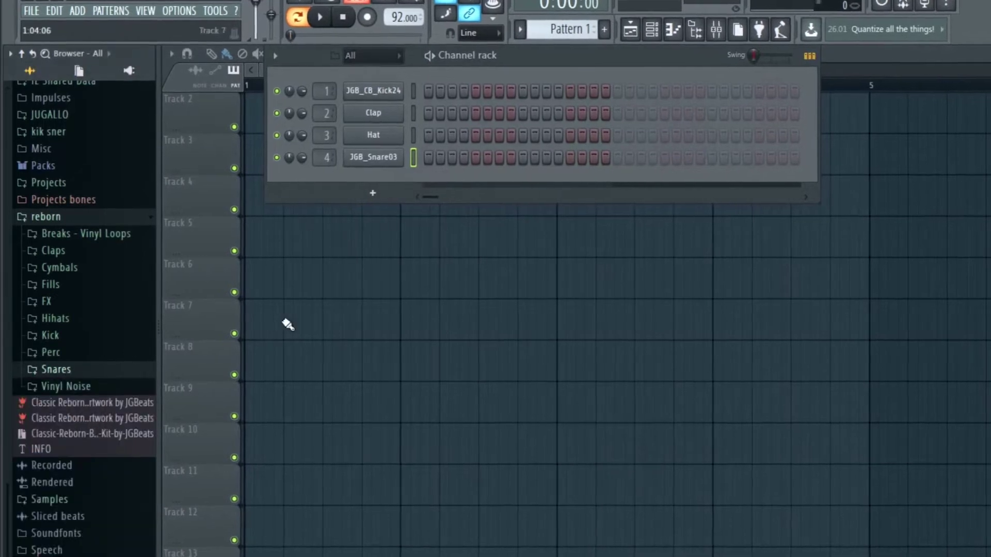
- Preview JGB_HiHat_Closed01 from the reborn kit's Hihats folder and load it onto the Hat channel
left_click(67, 321)
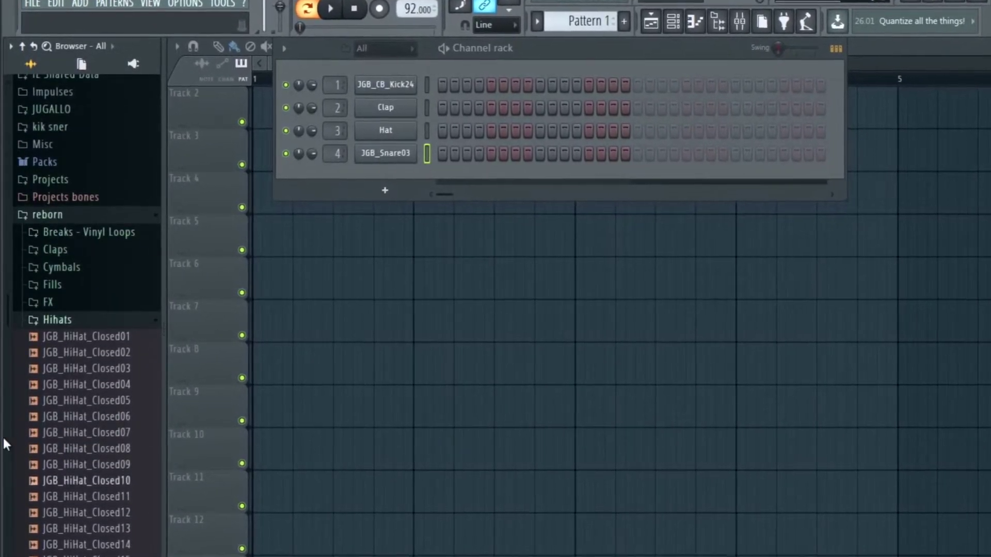
left_click(129, 340)
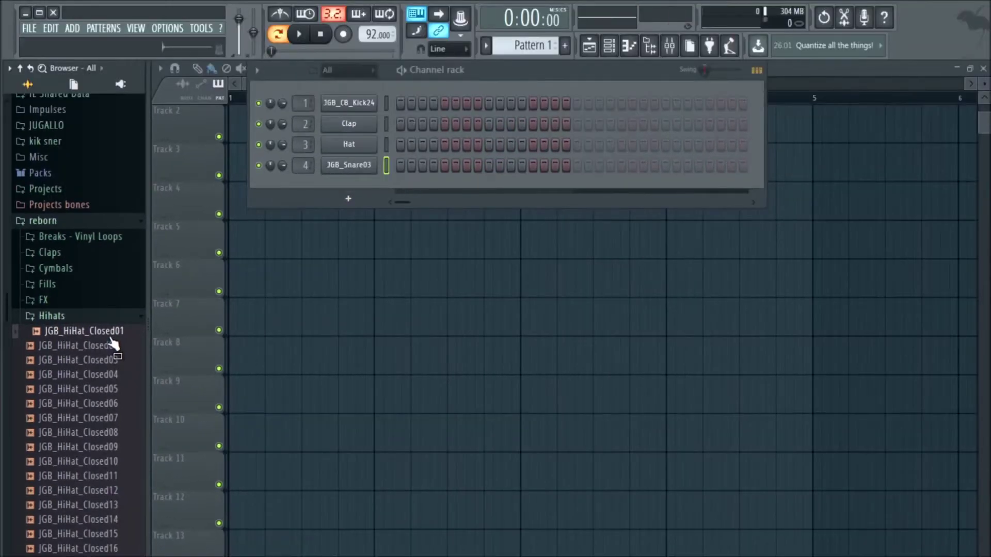
left_click_drag(100, 339, 362, 144)
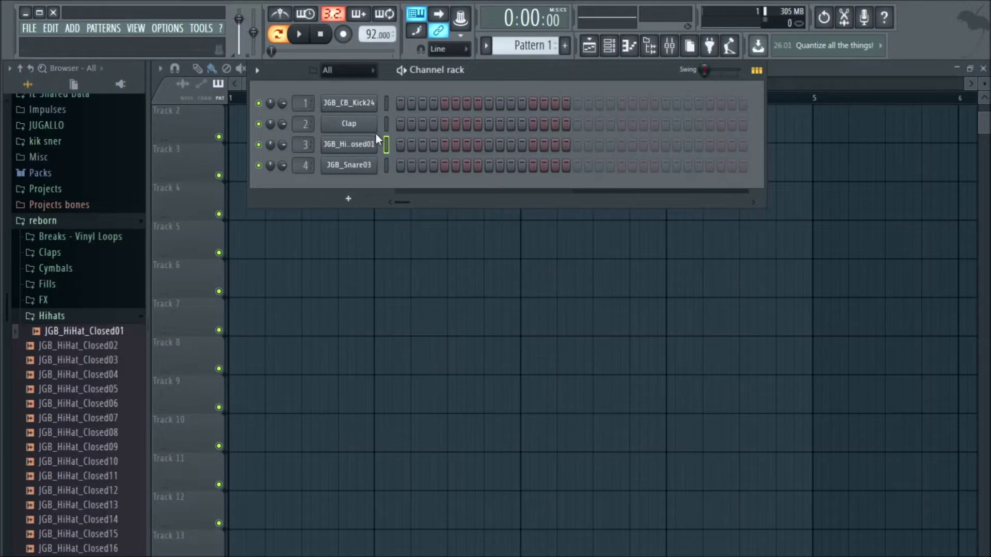
- Program Pattern 1 with kicks on steps 1, 9 and 11 and snares on steps 5 and 13, and play it back
left_click(400, 103)
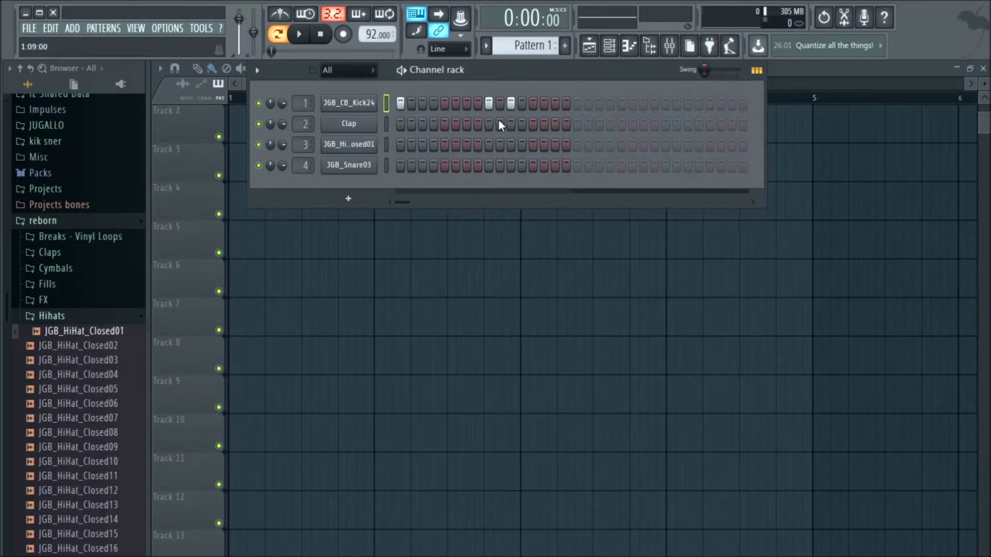
left_click(445, 165)
left_click(534, 166)
key("space")
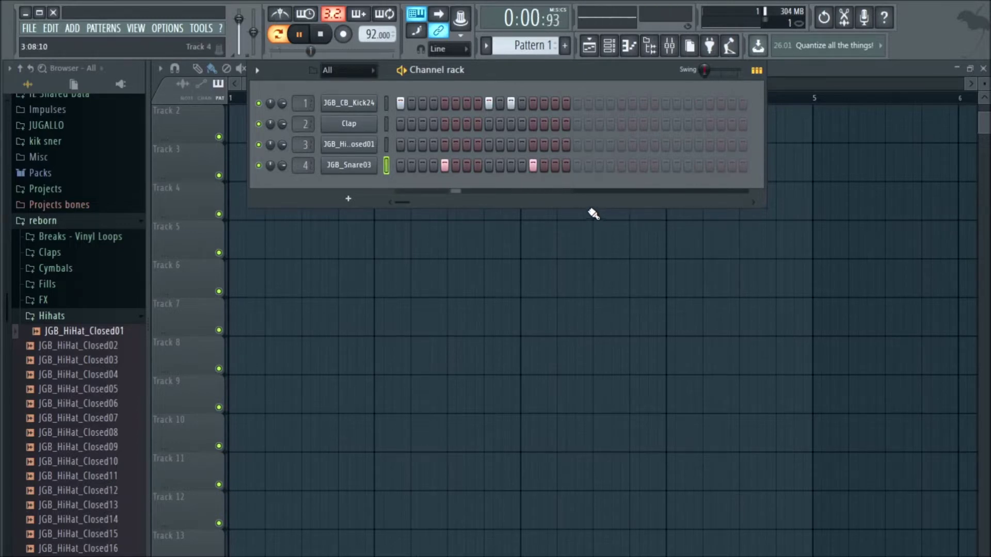
key("space")
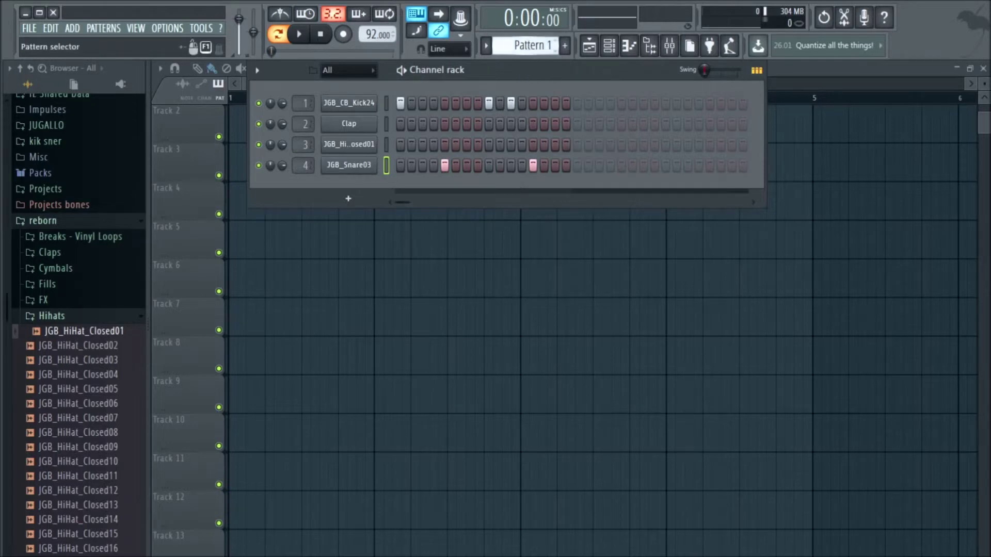
- Program the hi-hat in Pattern 2 on steps 1, 3, 7, 9, 11 and 15, and play it back
scroll(527, 46, "up", 1)
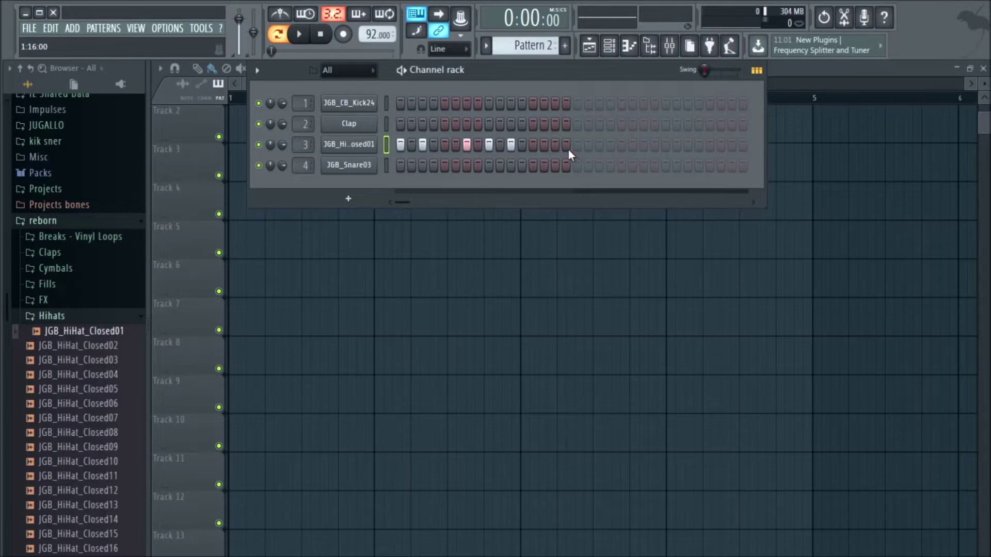
key("space")
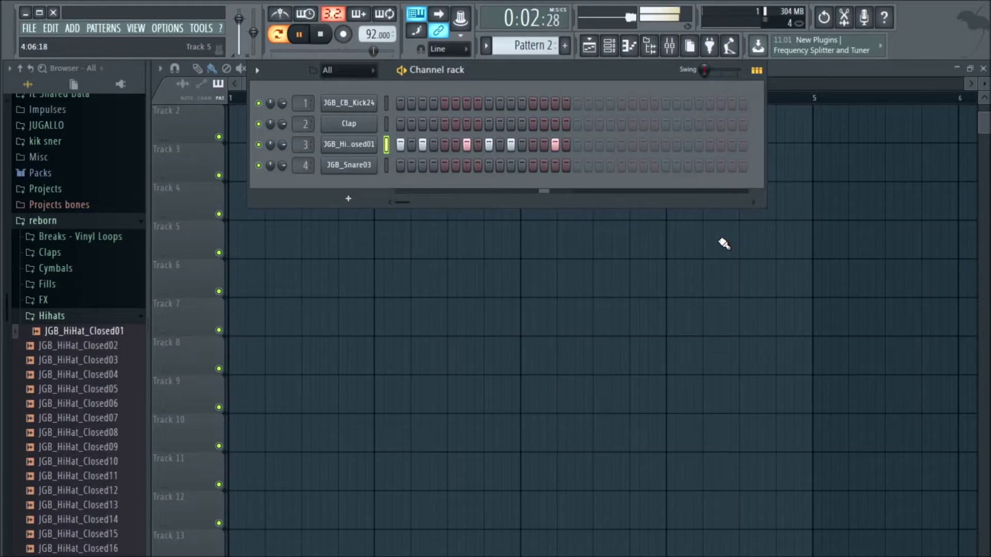
key("space")
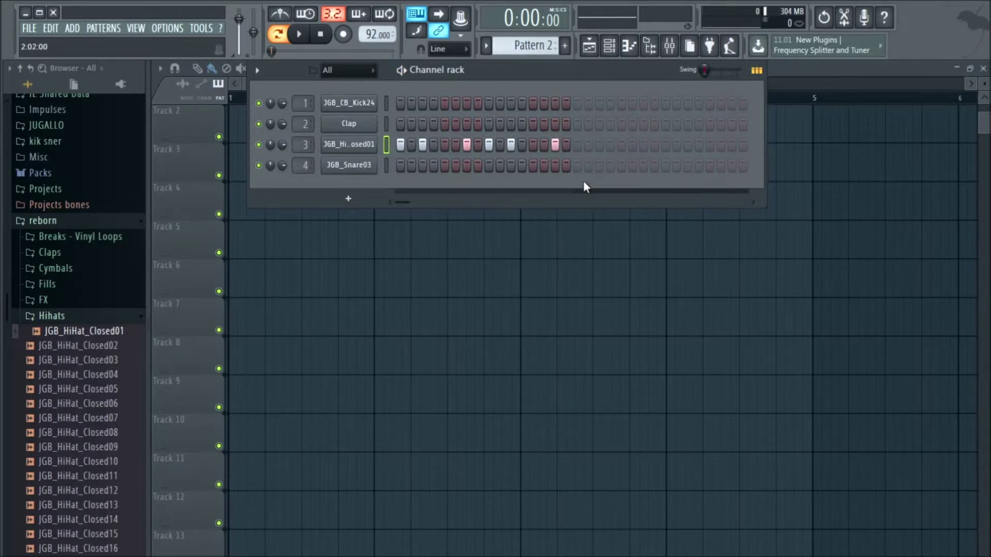
- Route Pattern 1's kick channel to mixer track 5 and add Fruity Parametric EQ 2 to its effects
left_click_drag(520, 50, 520, 53)
left_click(370, 103)
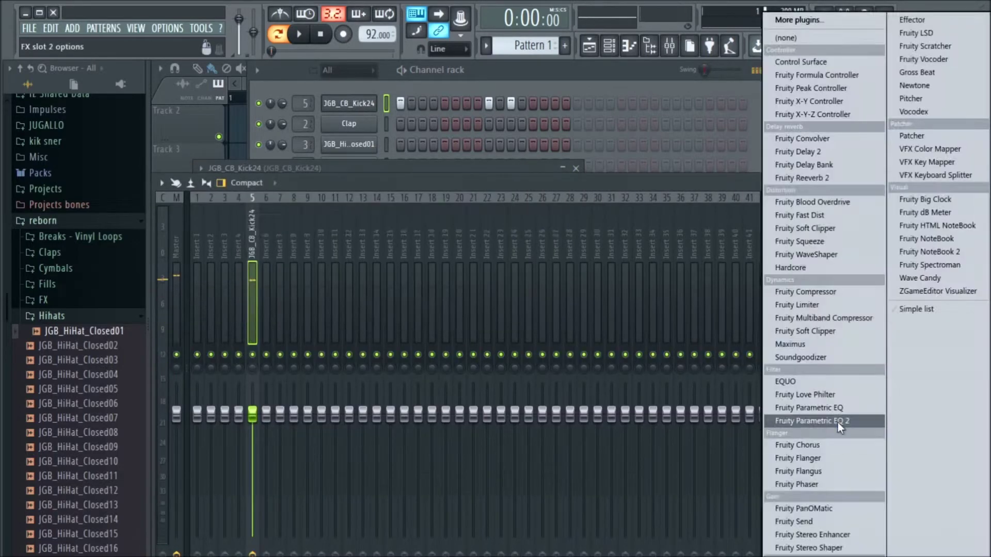
left_click(820, 420)
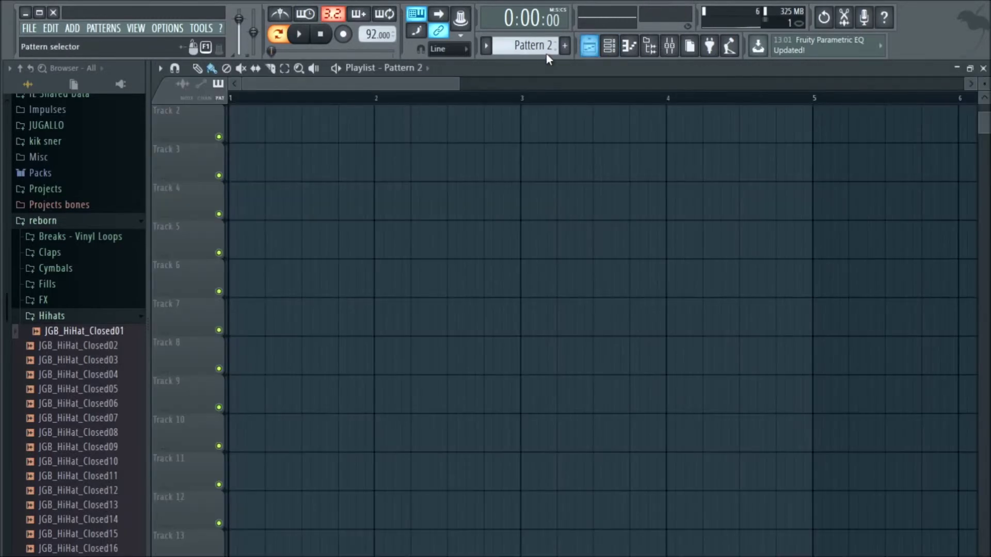
- Place Pattern 1 on Track 2 and Pattern 2 on Track 3 across bars 1 to 4, and play the arrangement
left_click_drag(254, 130, 815, 122)
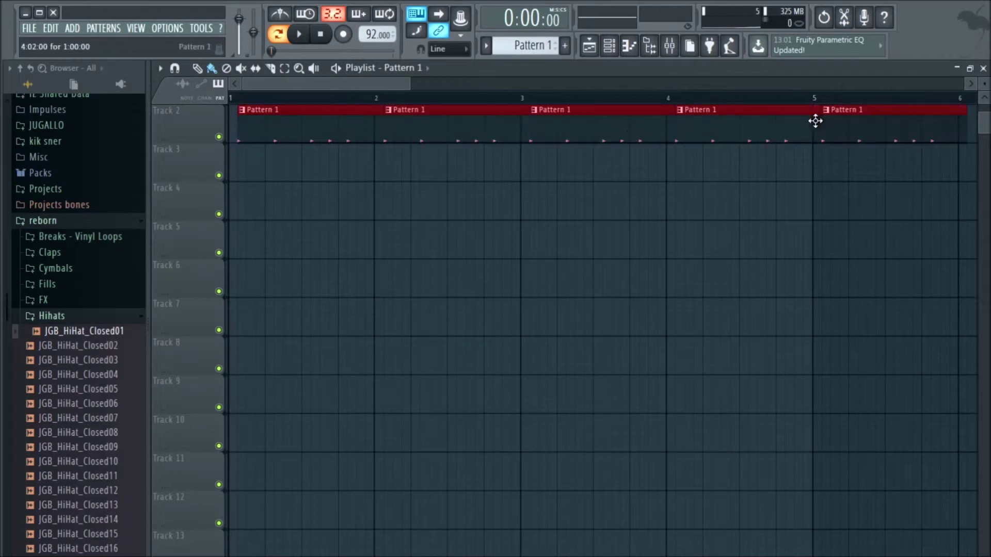
right_click(871, 135)
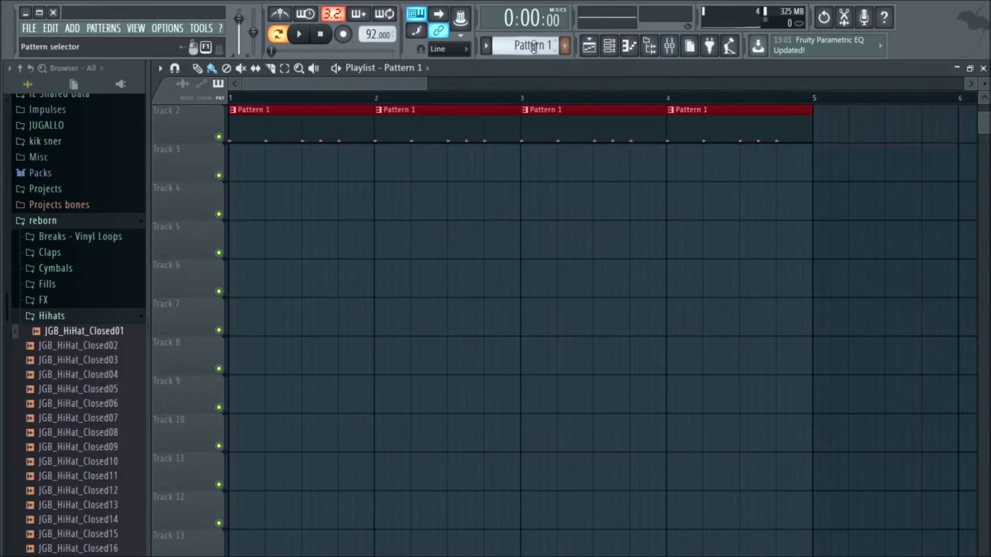
left_click_drag(230, 168, 686, 176)
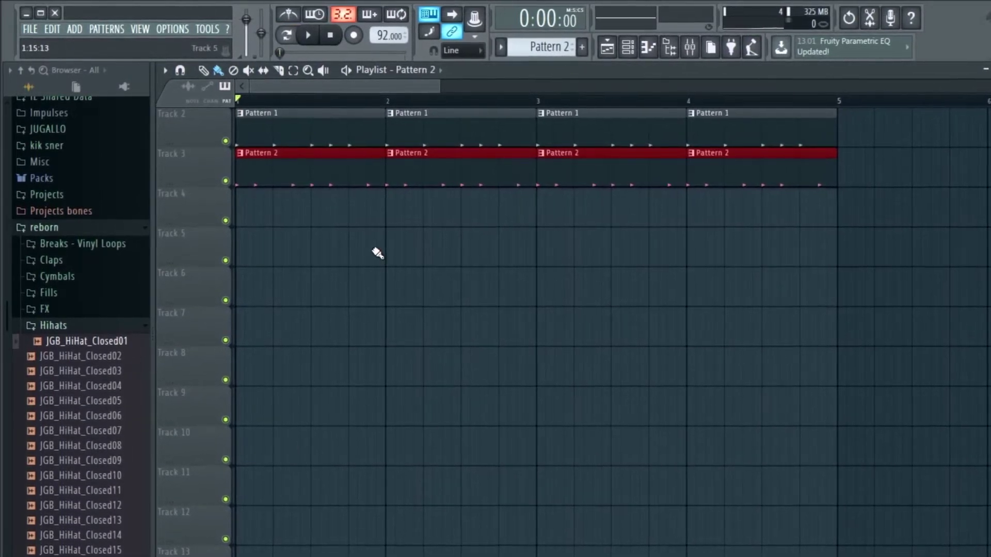
key("space")
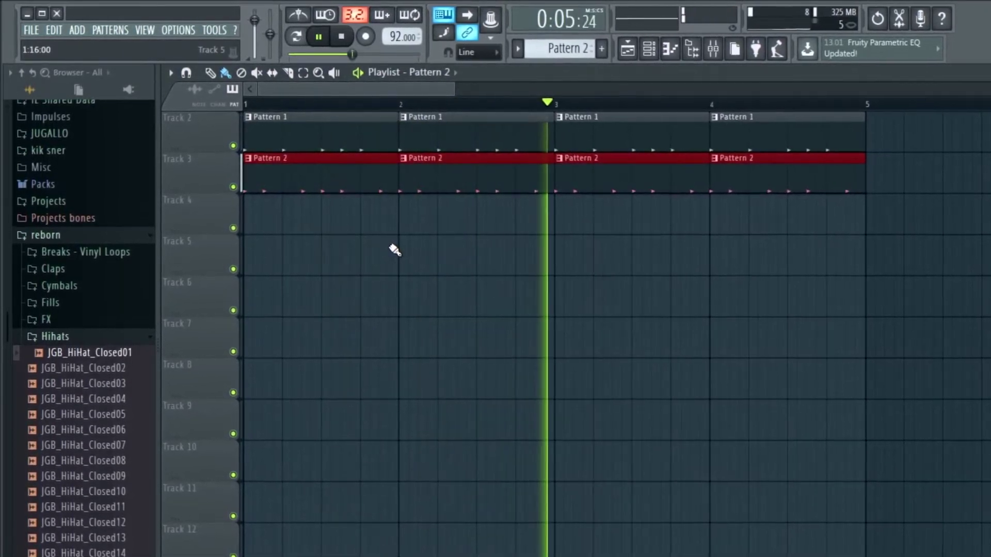
key("space")
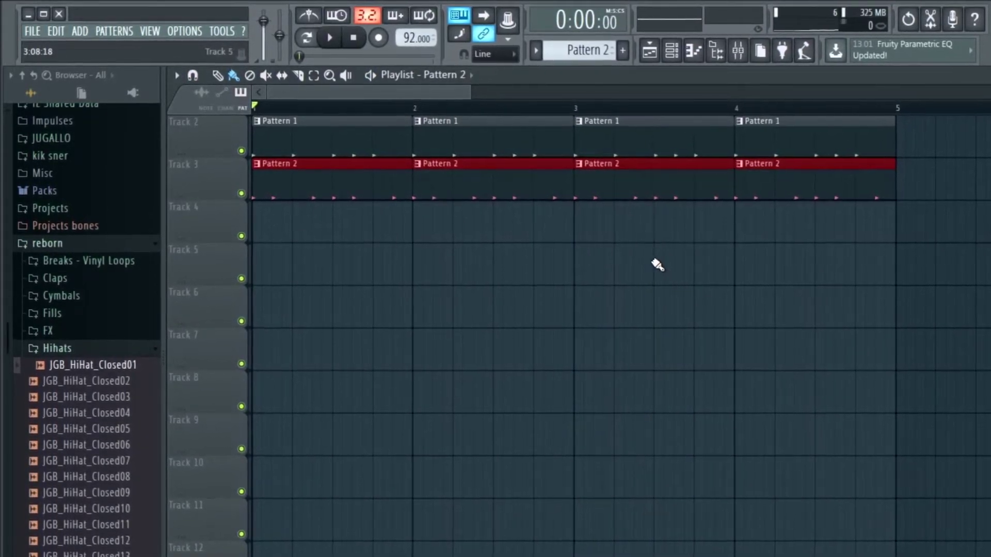
- Switch to the empty Pattern 3 and add a BooBass instrument channel
left_click(673, 50)
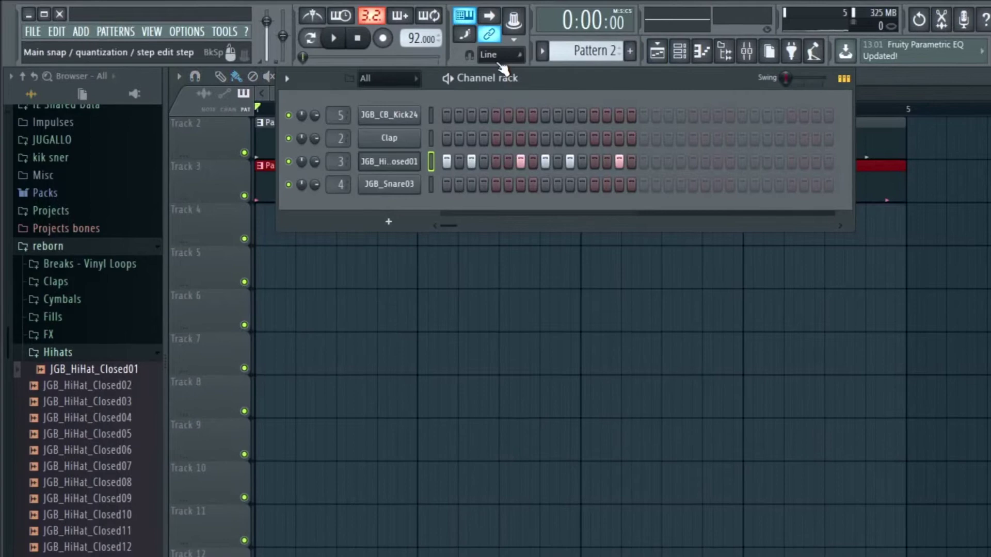
scroll(597, 51, "down", 1)
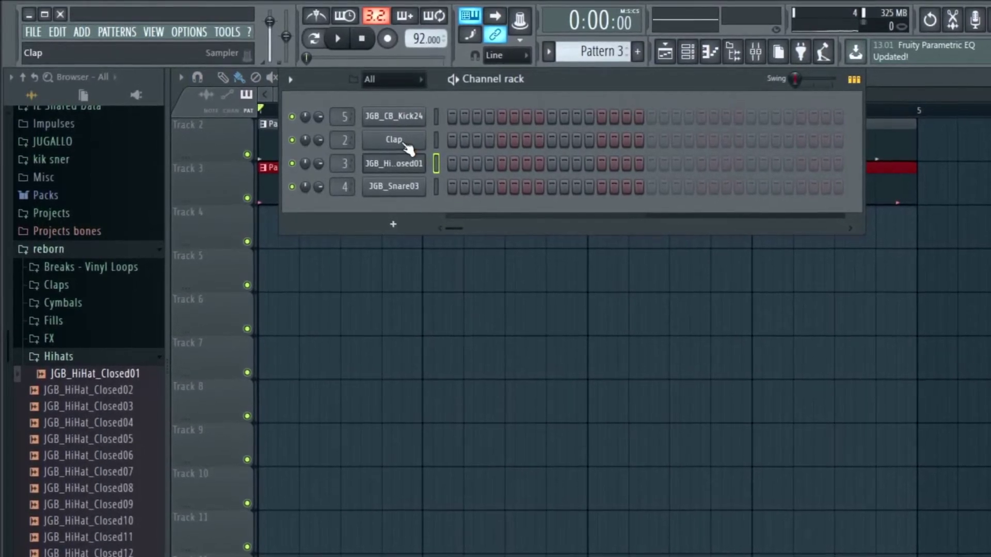
left_click(82, 32)
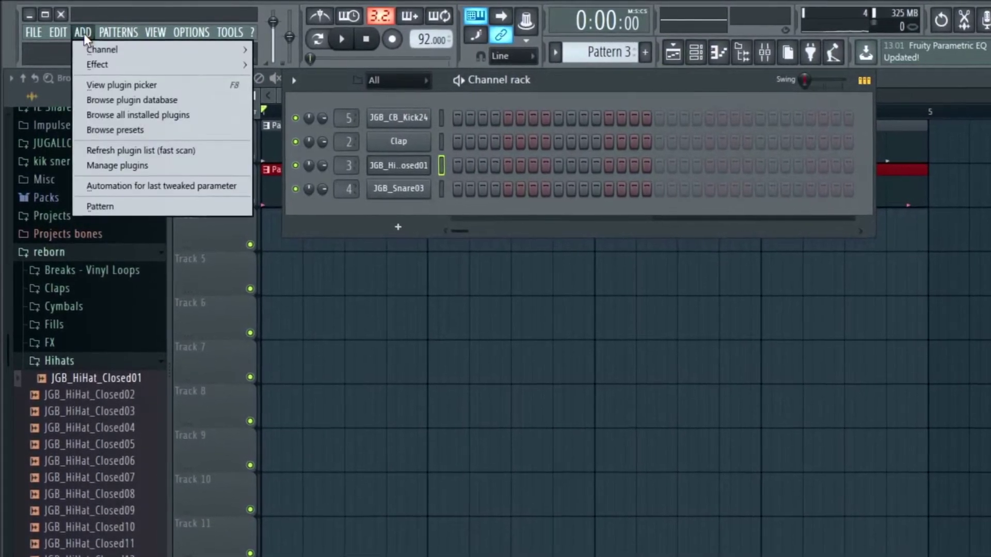
mouse_move(91, 50)
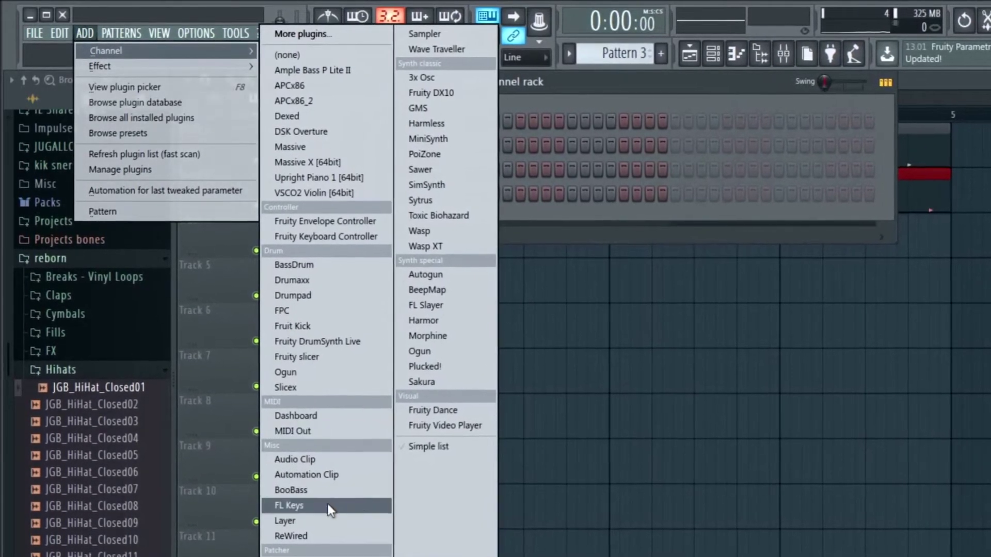
left_click(309, 493)
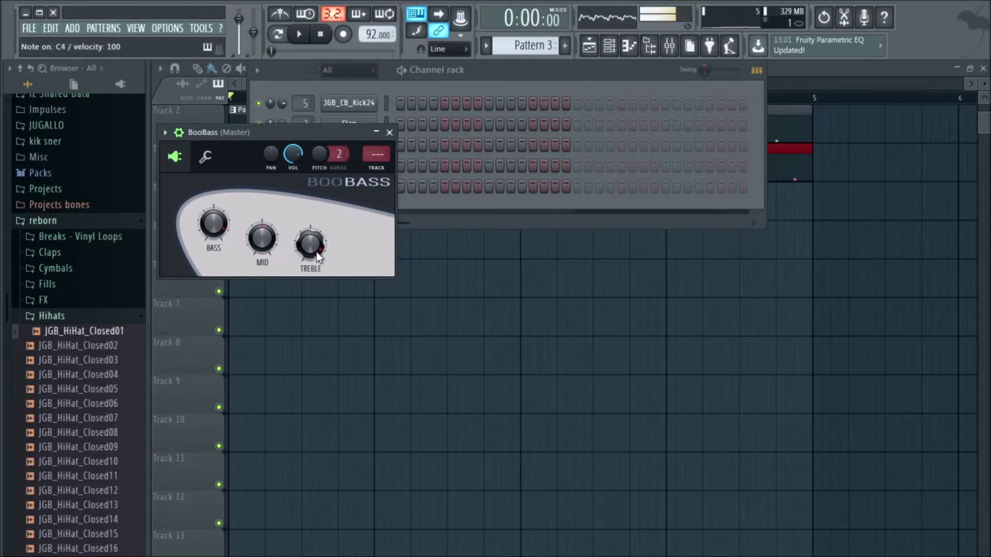
- Bring the Channel rack forward and open the piano roll of the BooBass channel
left_click(523, 89)
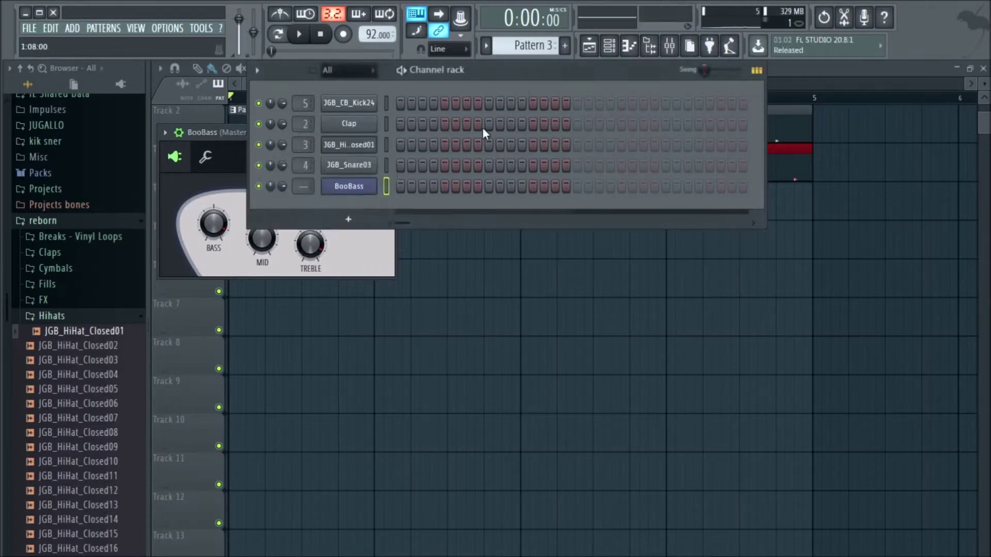
right_click(360, 194)
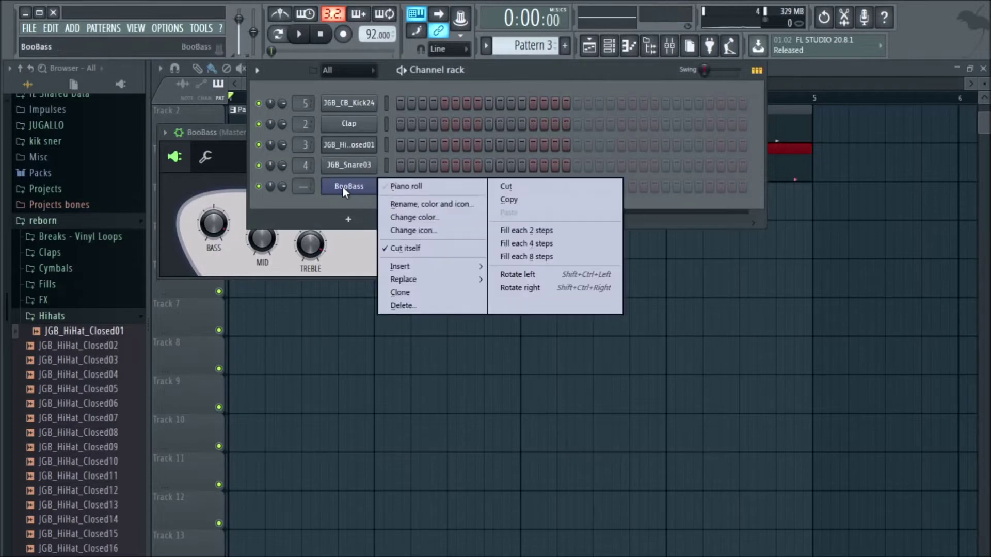
left_click(343, 189)
right_click(343, 188)
left_click(427, 186)
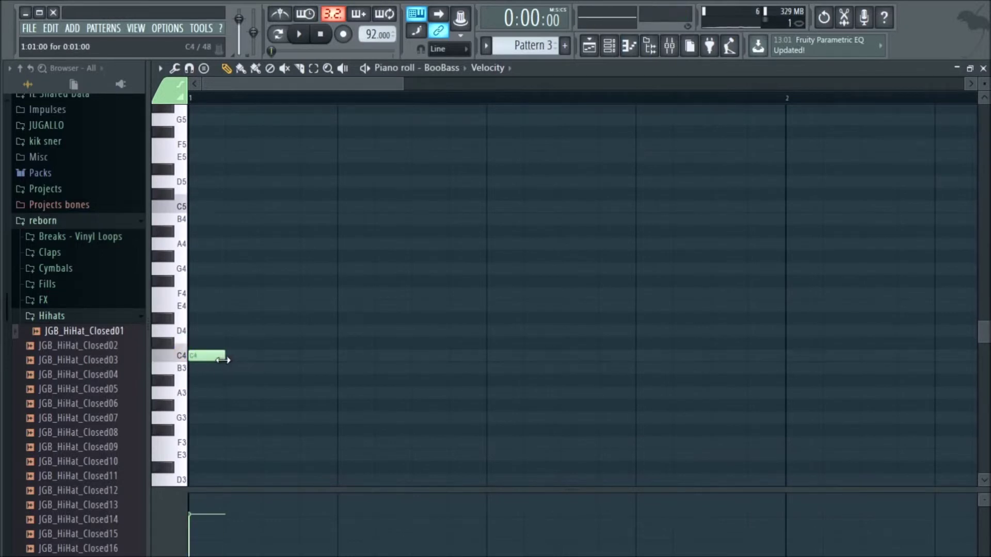
- Lengthen the C4 bass note to fill bar 1, play it, and place Pattern 3 on Track 4 across bars 1 to 4
left_click_drag(223, 359, 759, 358)
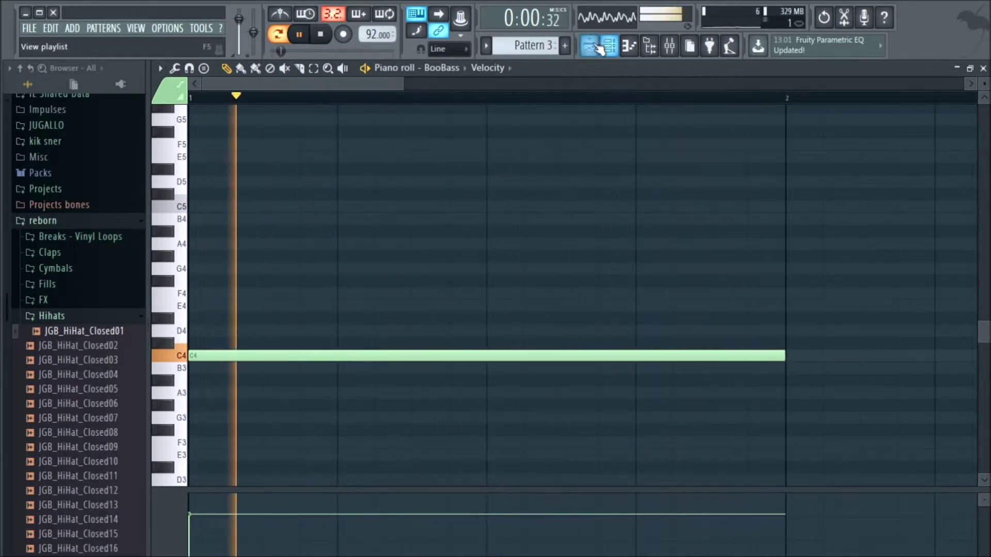
key("space")
left_click(598, 46)
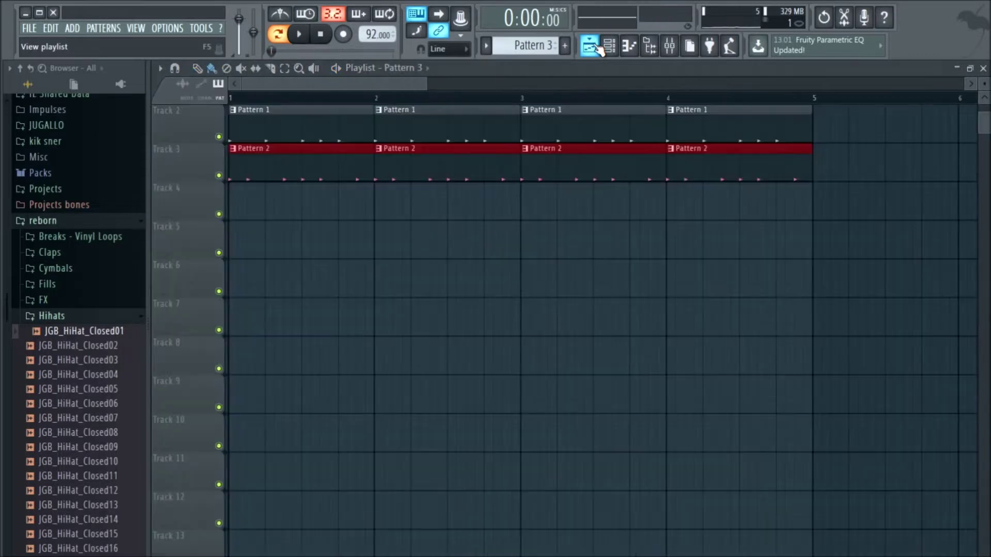
left_click_drag(235, 201, 686, 231)
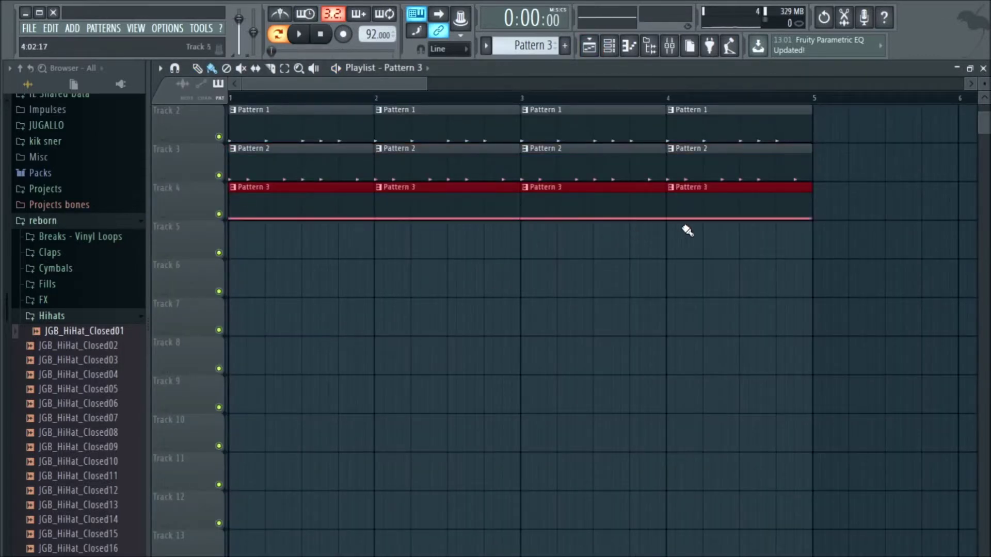
- Open the BooBass channel's settings and assign it to a free mixer track
left_click(625, 48)
right_click(354, 191)
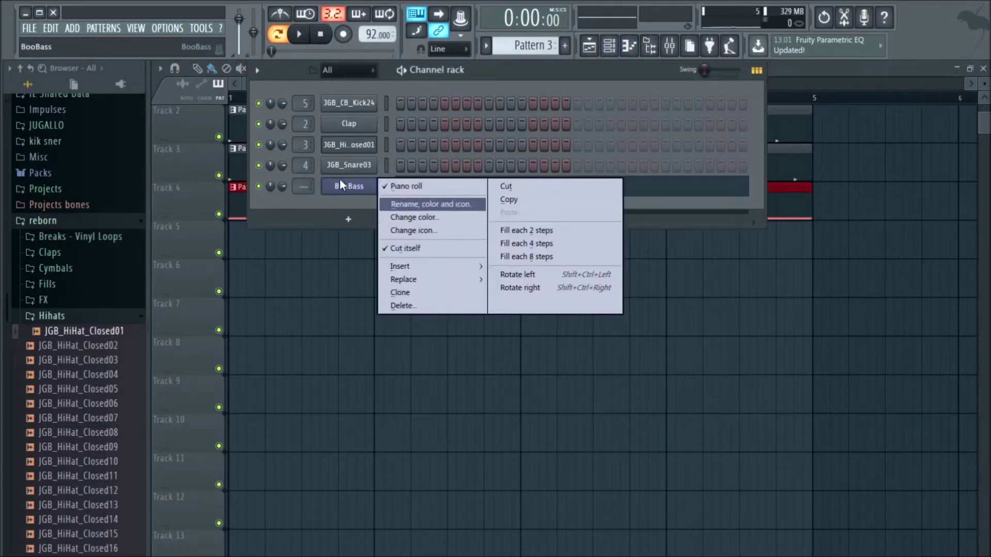
left_click(341, 183)
left_click(340, 183)
left_click(164, 132)
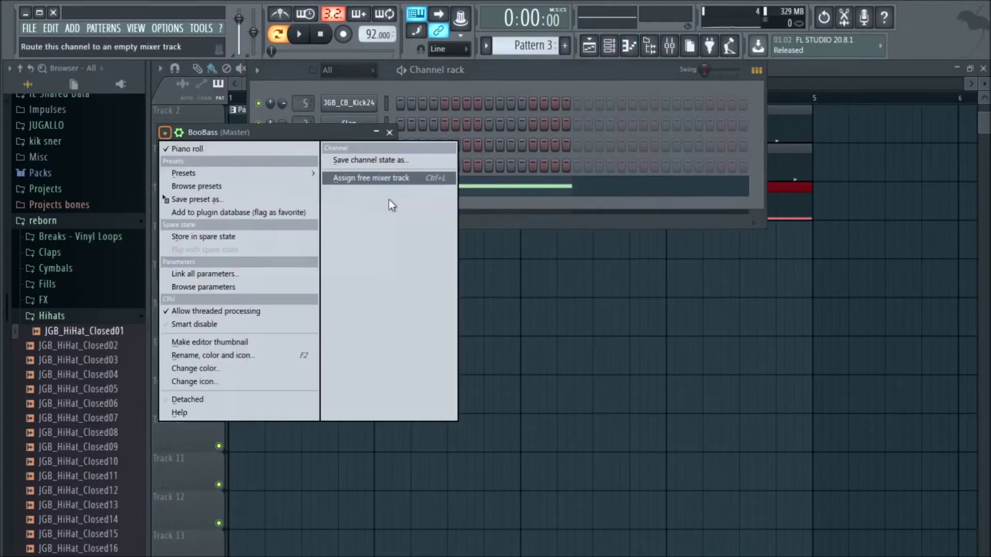
left_click(345, 177)
- Add Fruity Reeverb 2 to the first effect slot of the BooBass mixer track and audition the bass sound
left_click(867, 227)
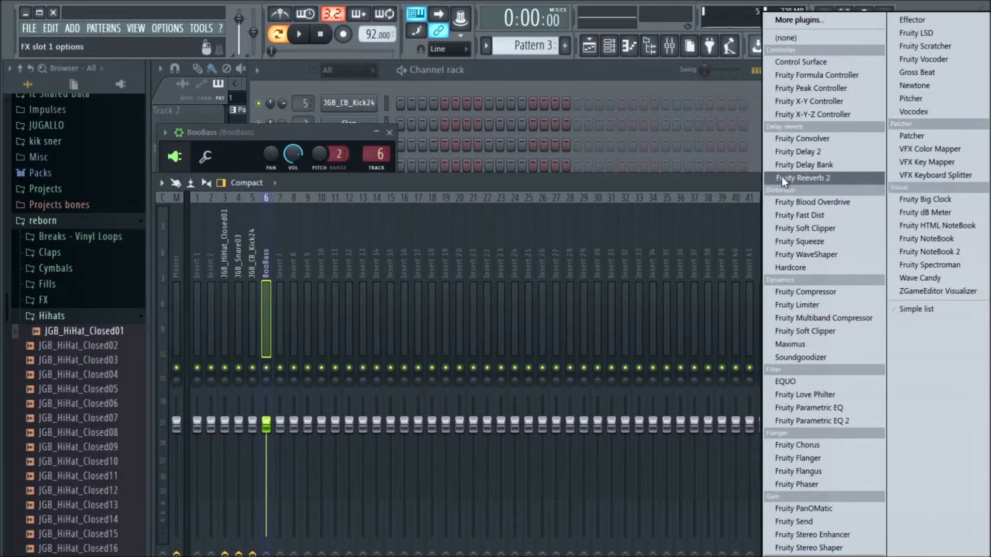
left_click(809, 178)
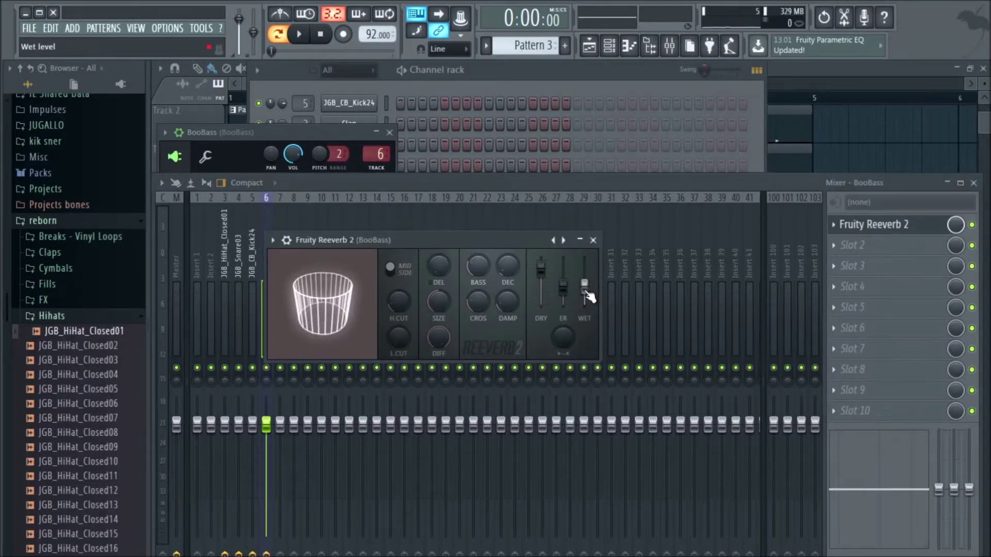
key("z")
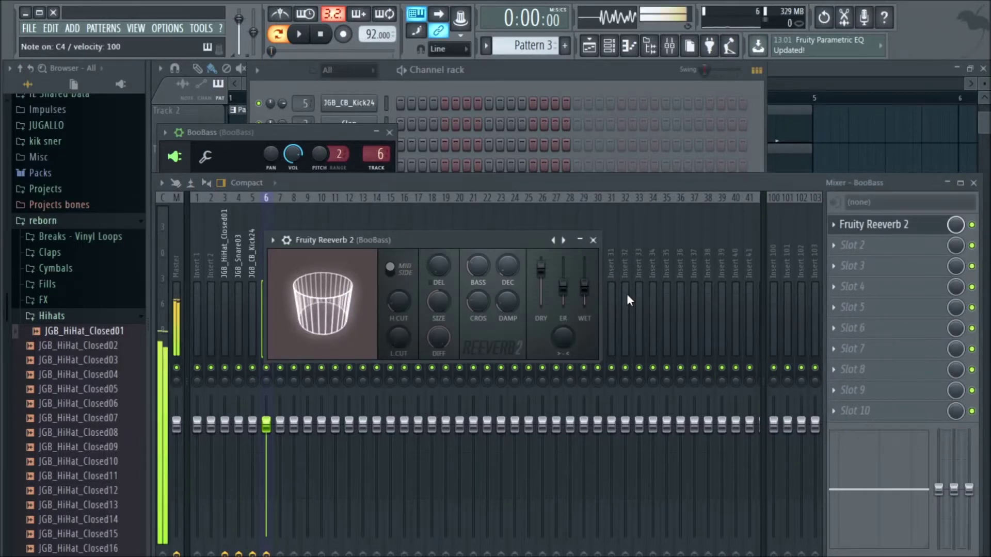
key("z")
- Add Fruity Parametric EQ 2 in slot 2 and Fruity Love Philter in slot 3 of the BooBass mixer track
left_click(870, 248)
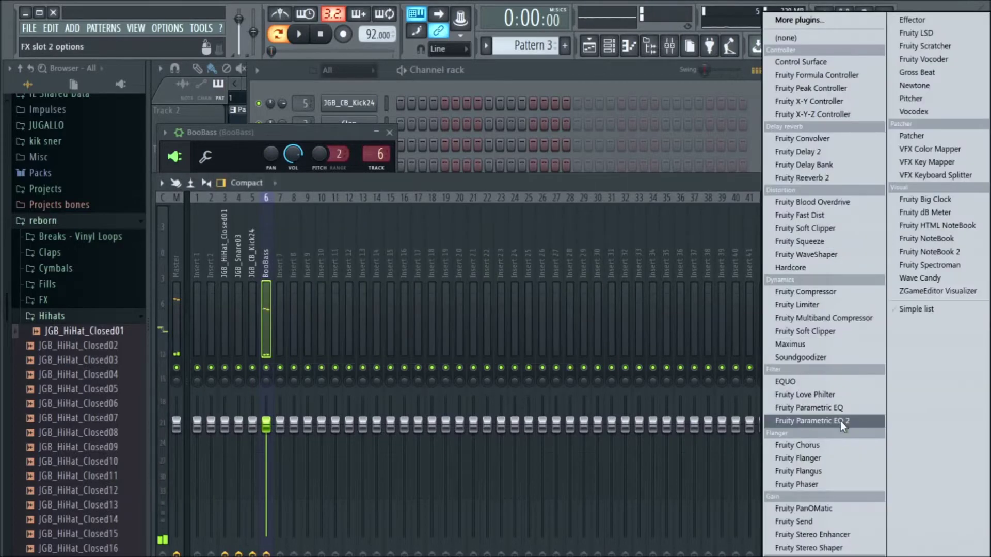
left_click(840, 421)
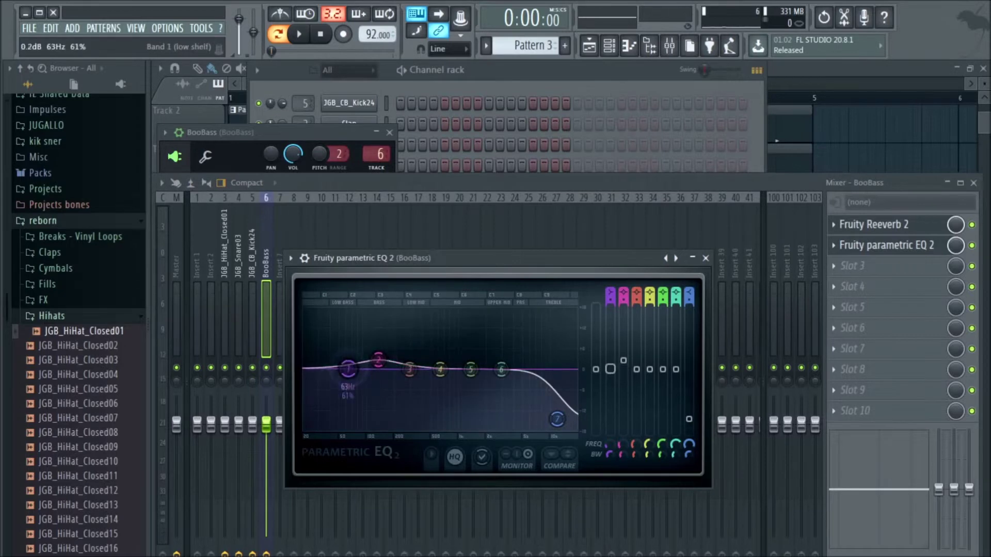
left_click(859, 266)
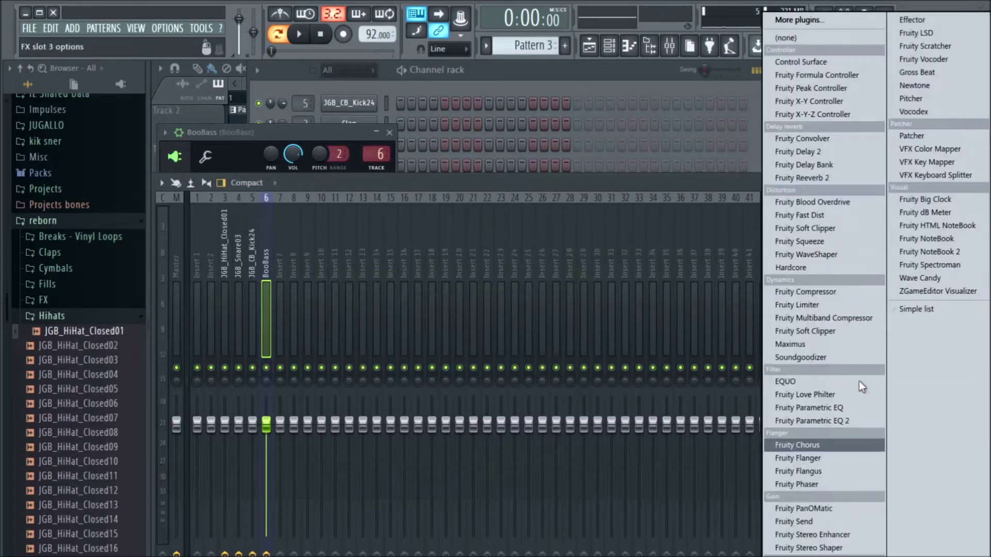
left_click(805, 395)
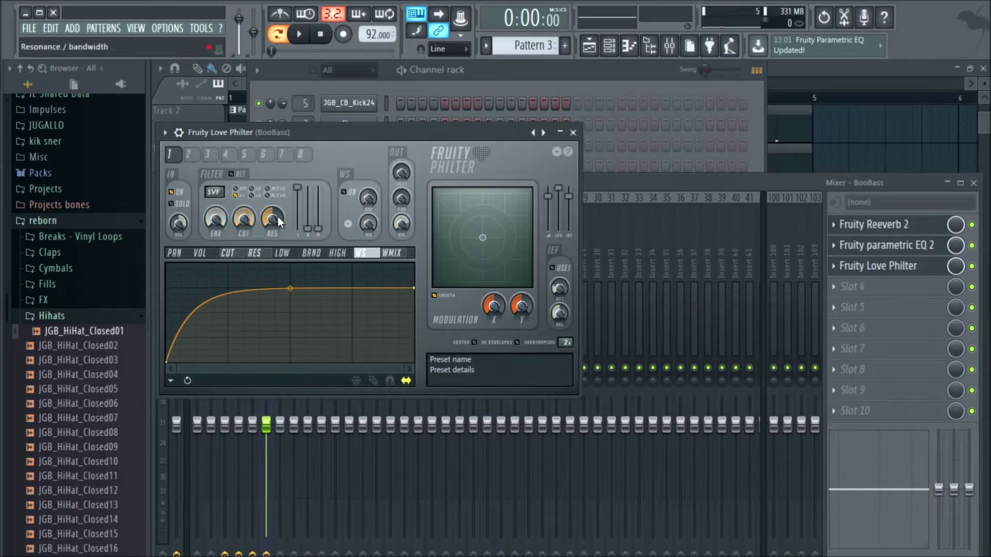
- Return to the Playlist, play the arrangement with the bass line, and stop playback
left_click(481, 68)
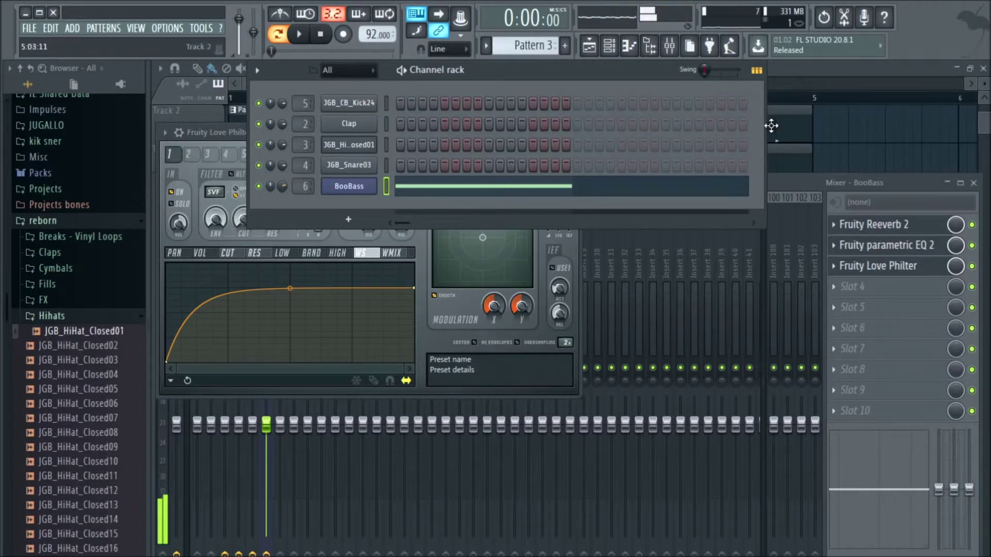
left_click(808, 68)
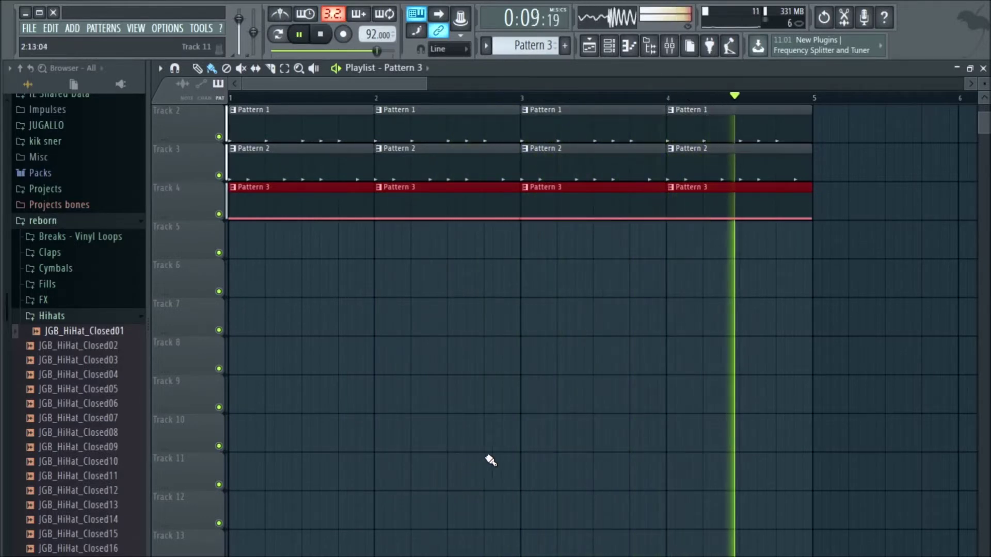
key("space")
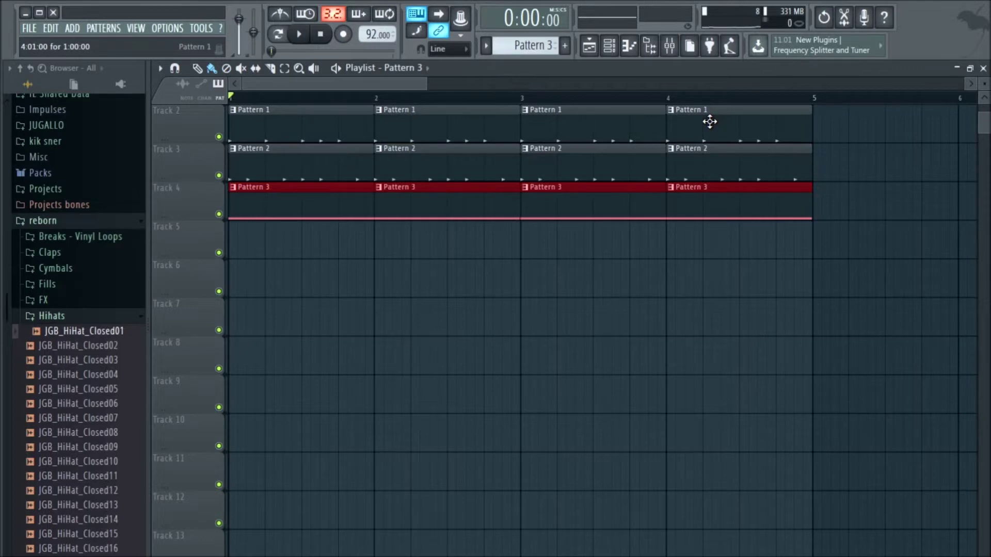
- Switch to the empty Pattern 4, add an APCx86 instrument channel, and move its plugin window higher
left_click(609, 46)
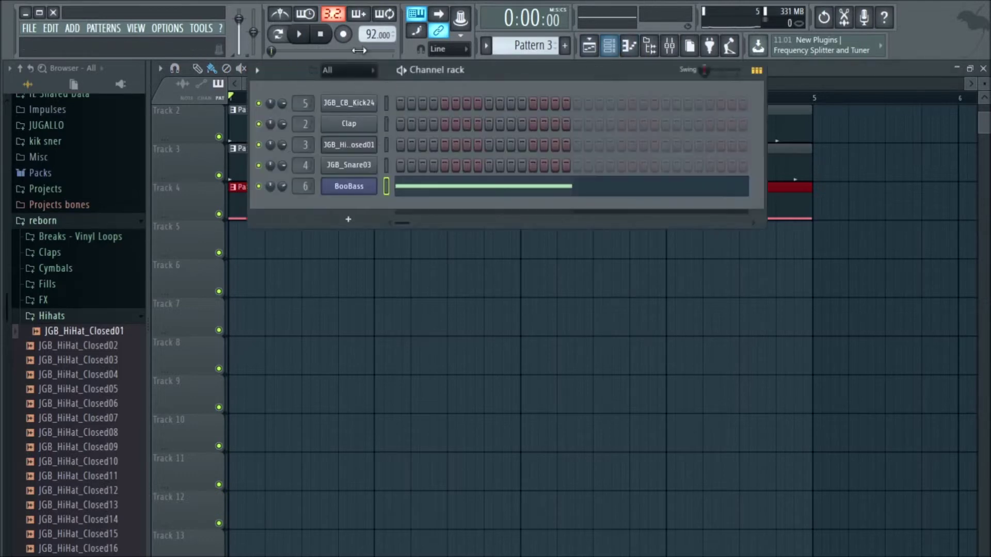
left_click(564, 46)
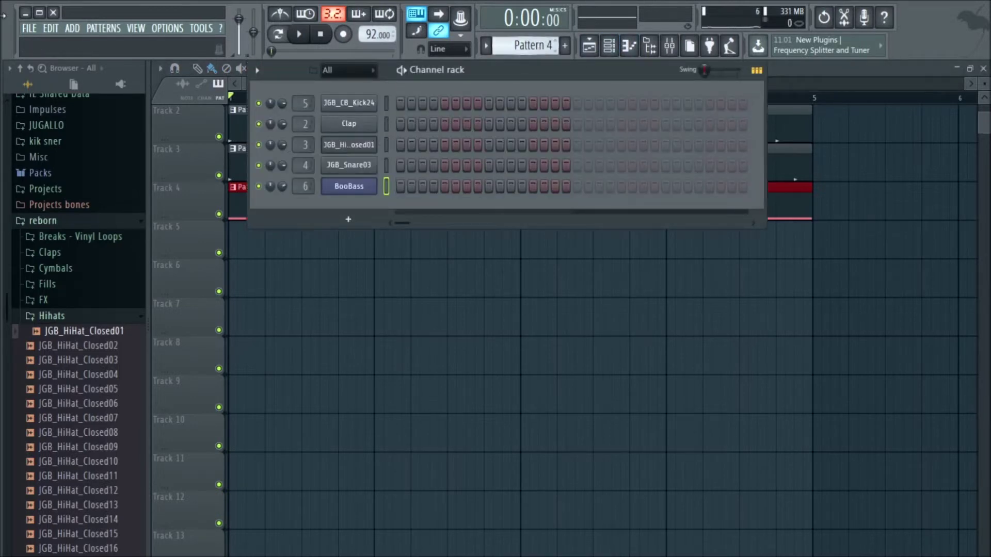
left_click(73, 32)
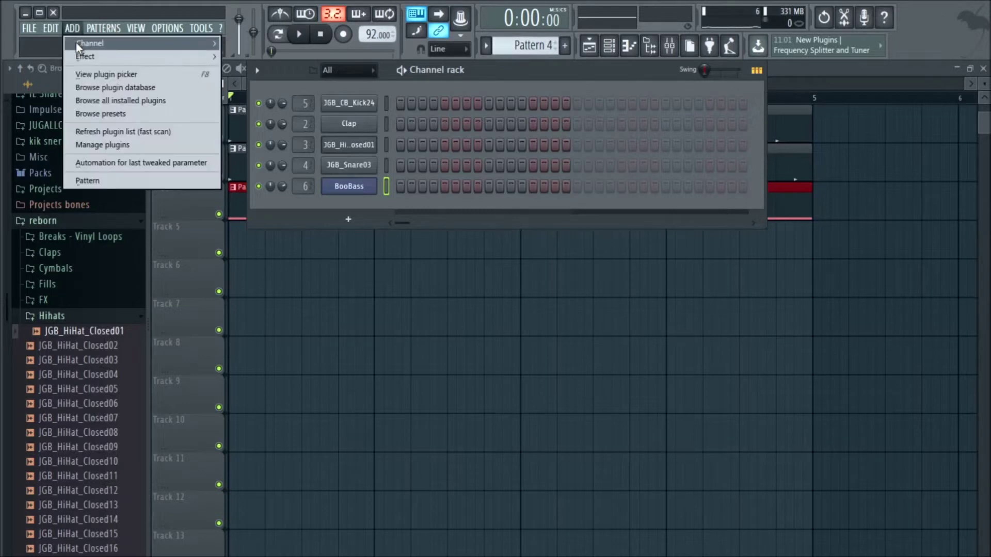
mouse_move(76, 42)
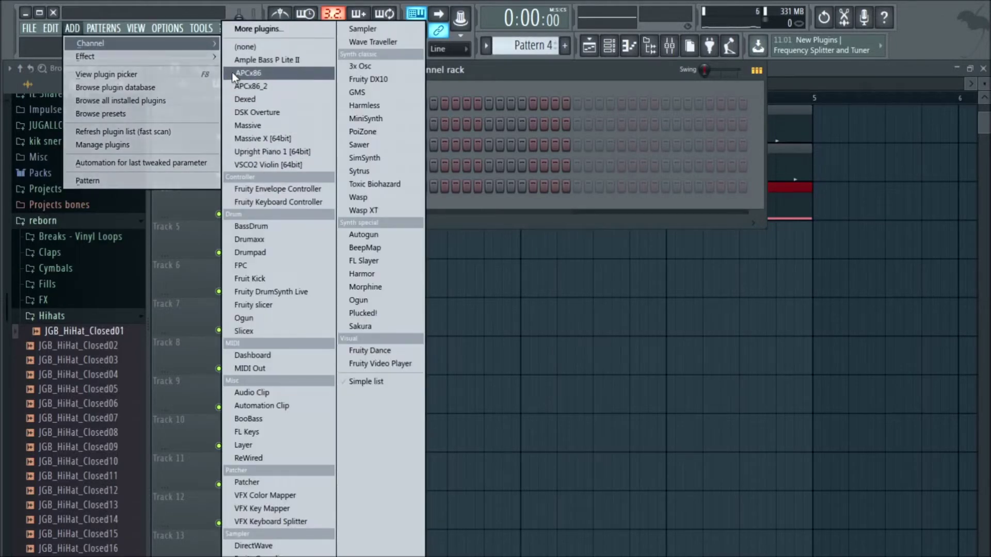
left_click(257, 74)
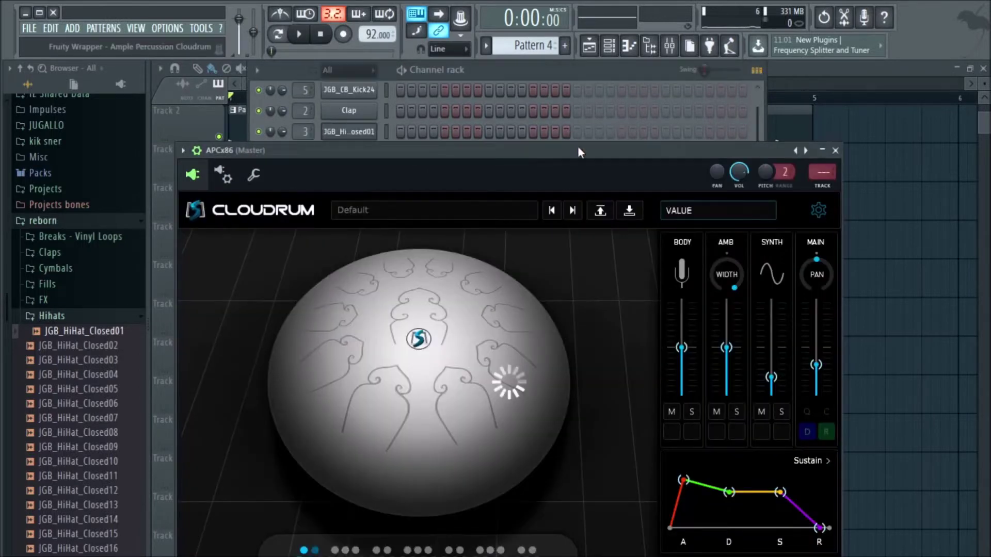
left_click_drag(580, 150, 621, 57)
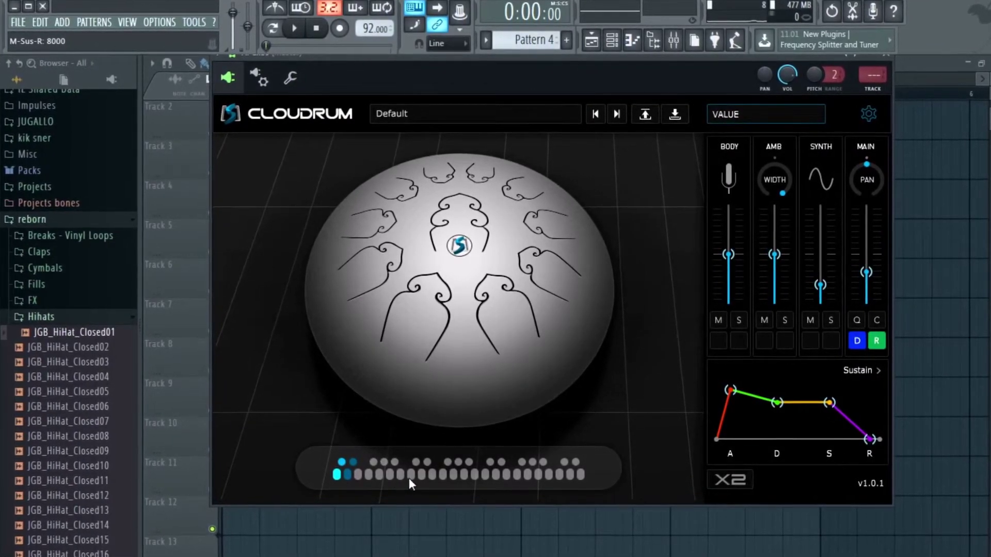
- Audition the Cloudrum sound by playing a series of notes such as G4, C5 and E5
left_click(414, 474)
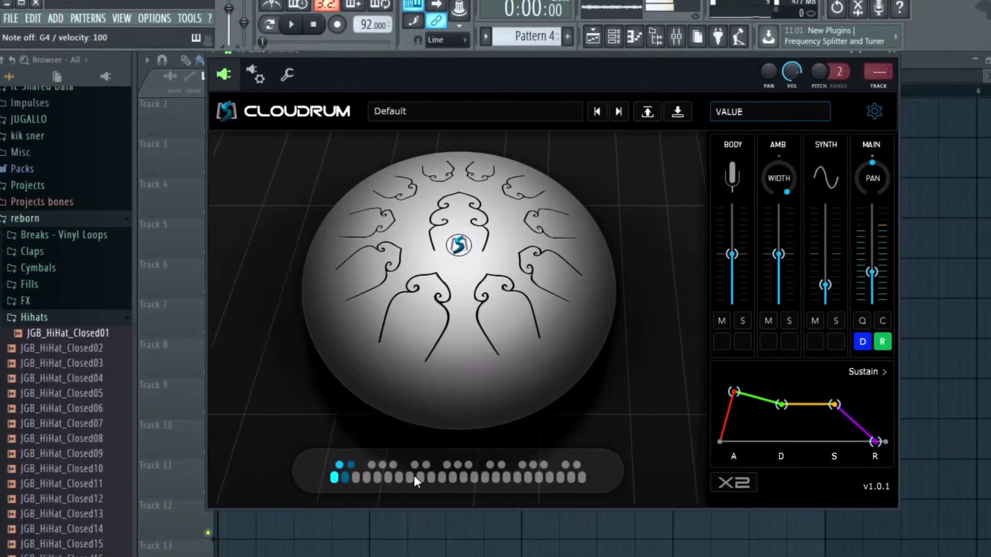
key("n")
key("q")
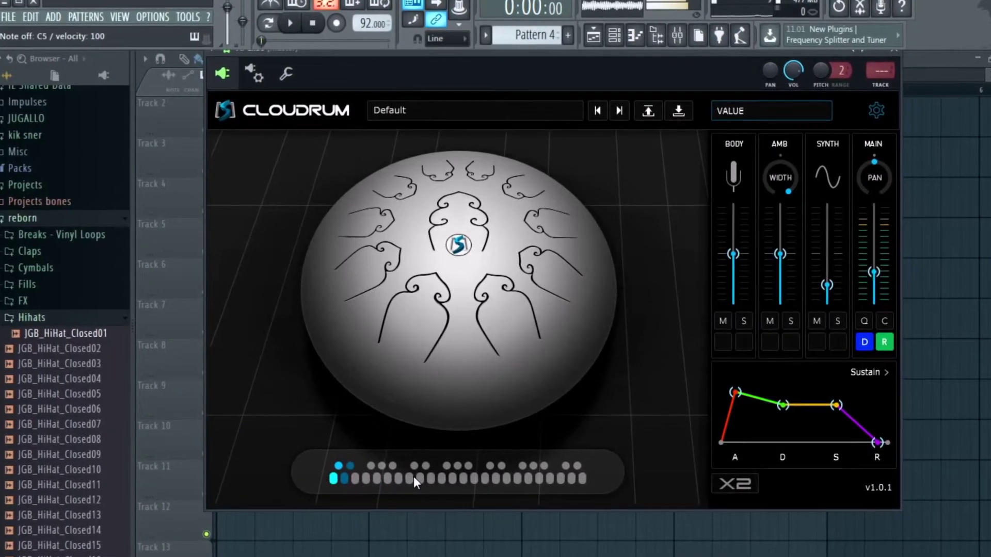
key("e")
key("t")
key("r")
key("e")
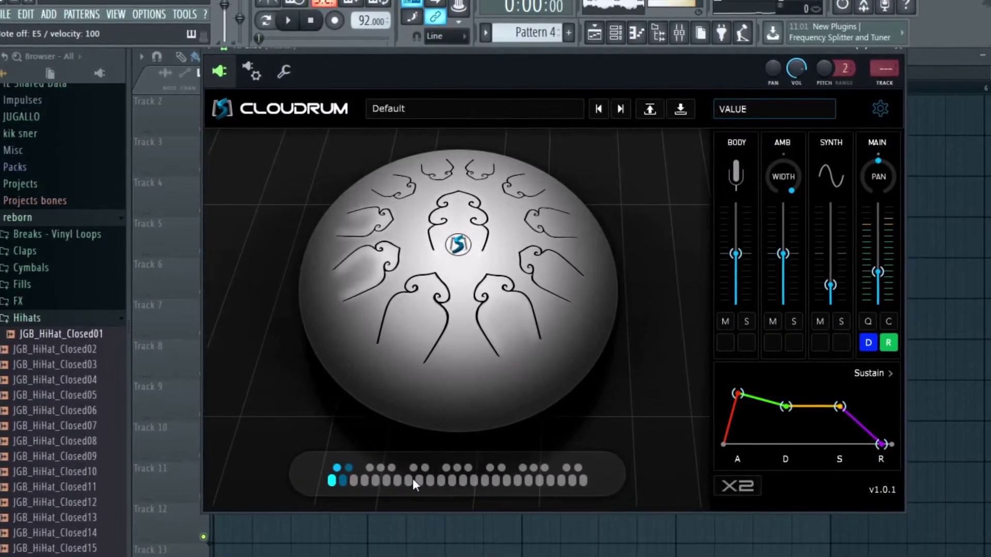
key("w")
key("q")
key("u")
key("y")
key("r")
key("e")
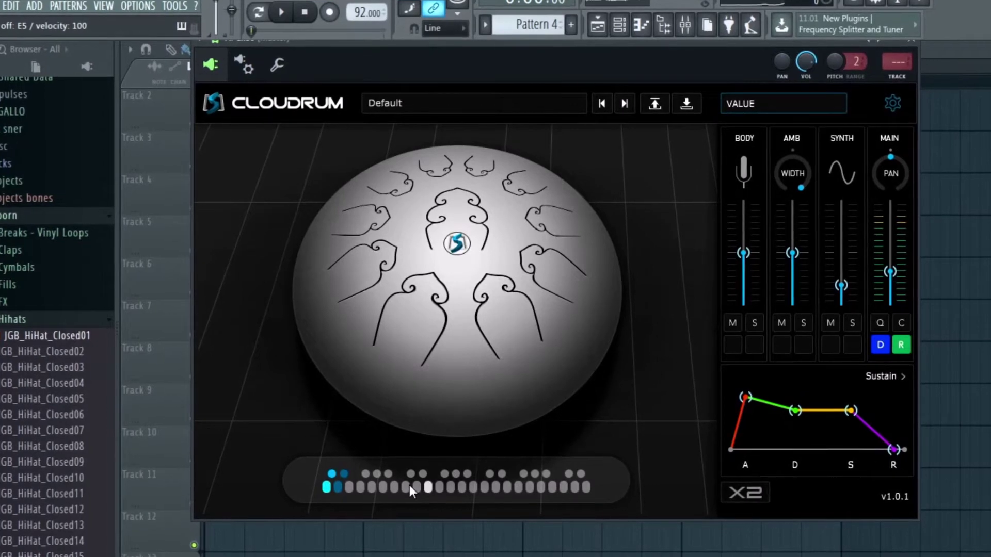
left_click(440, 489)
left_click_drag(722, 39, 728, 102)
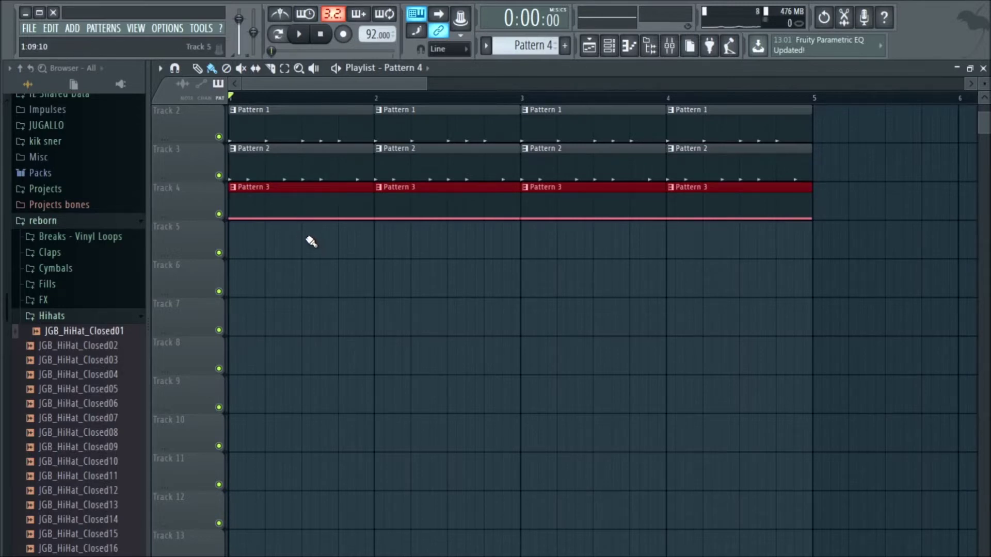
- Bring up the Mixer and Channel rack, and open the piano roll of the APCx86 channel
left_click(669, 46)
left_click(609, 46)
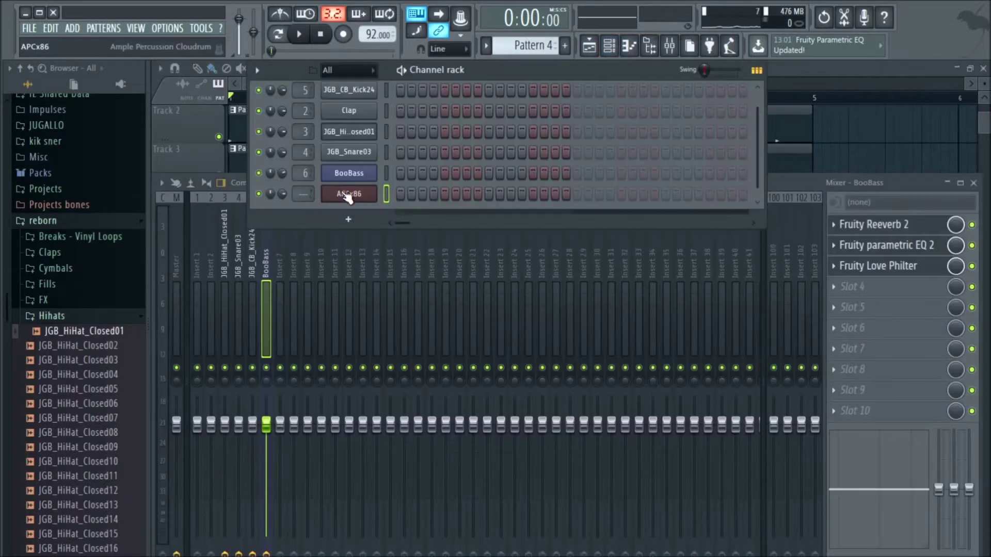
right_click(369, 198)
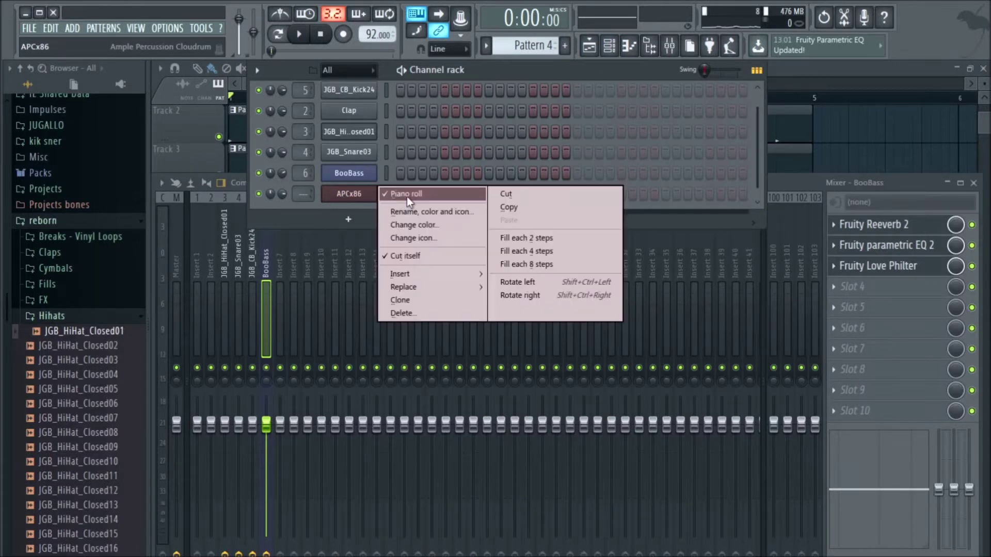
right_click(344, 197)
left_click(407, 195)
right_click(363, 196)
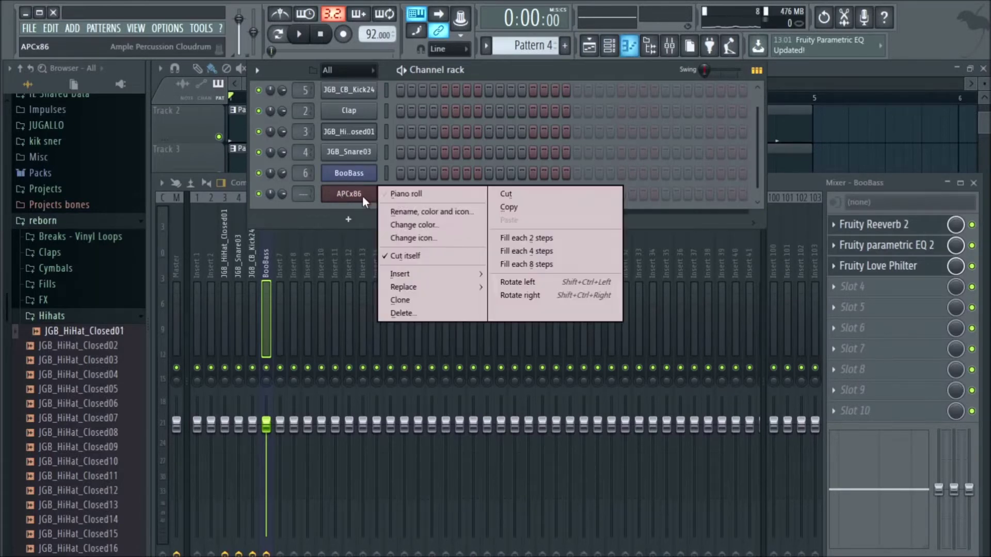
left_click(398, 195)
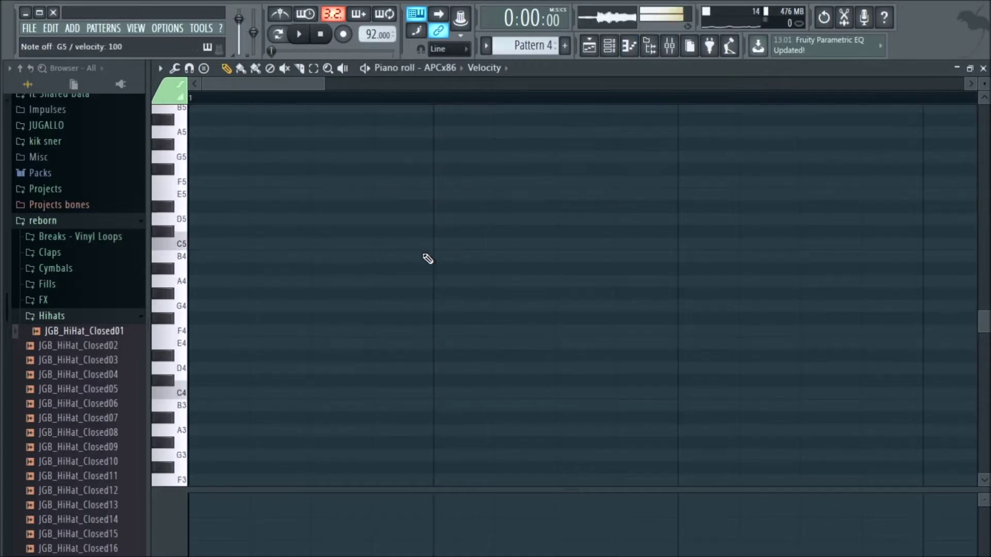
- In bar 1 of the APCx86 piano roll, add half-beat notes G5 on beat 3, F#5 on beat 4 and E5 right after it, and audition them
scroll(454, 269, "down", 5)
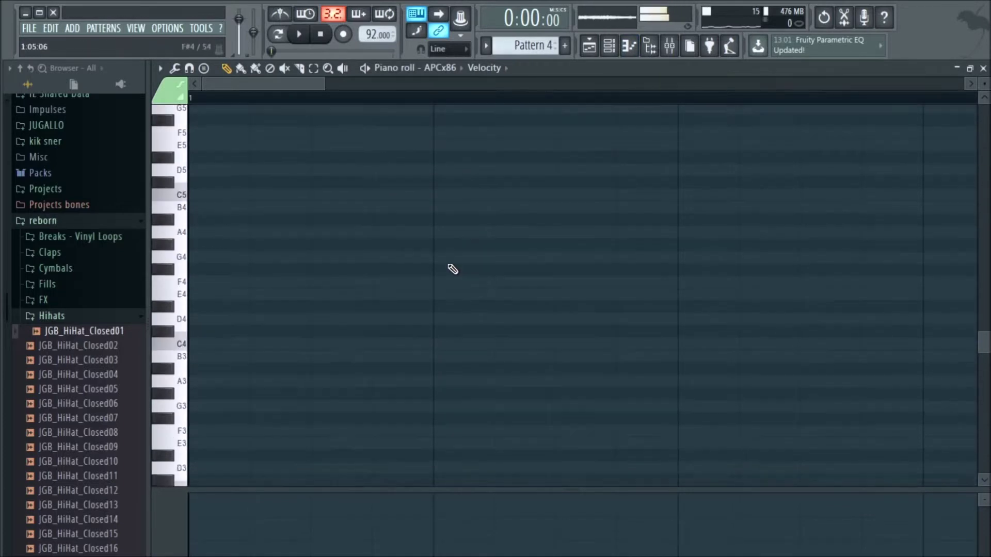
scroll(452, 269, "up", 9)
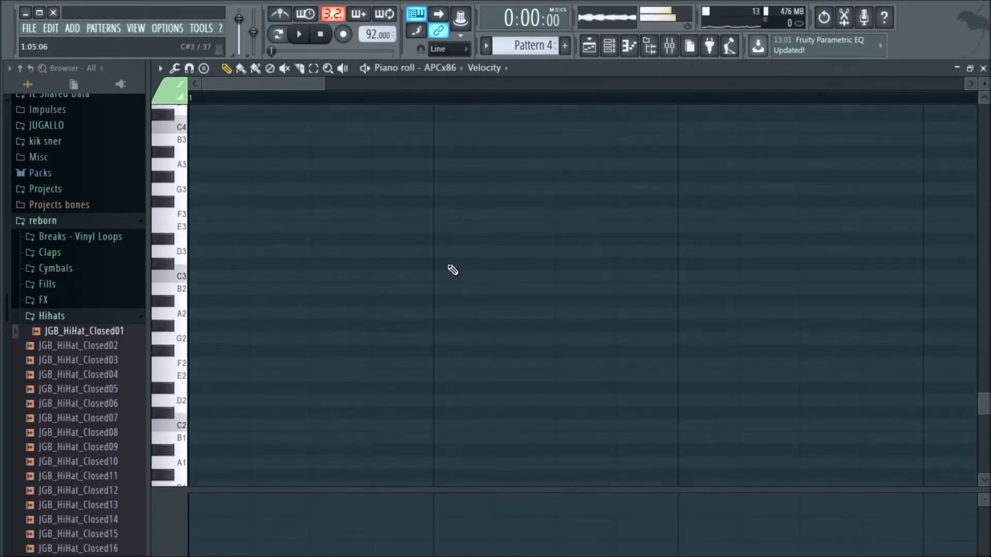
key("space")
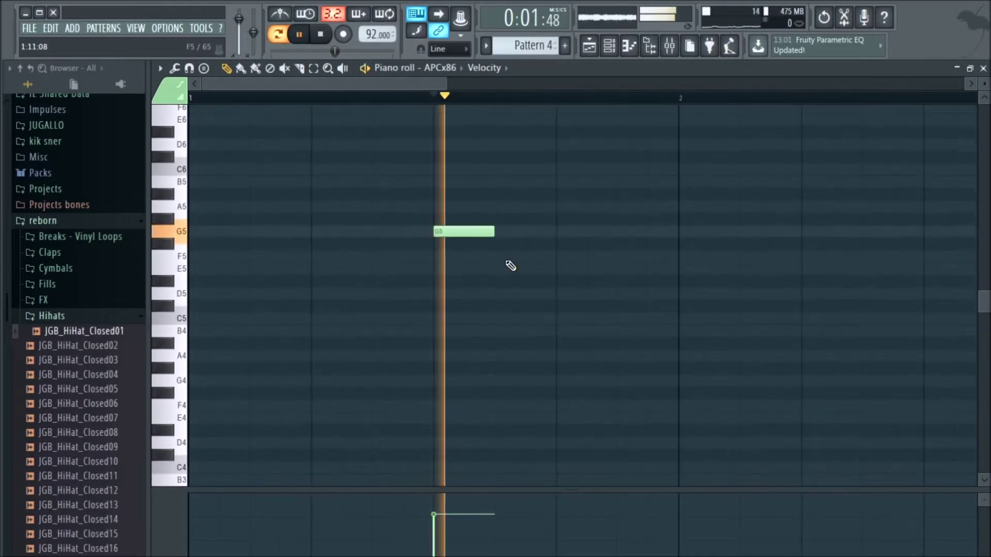
key("space")
left_click(617, 243)
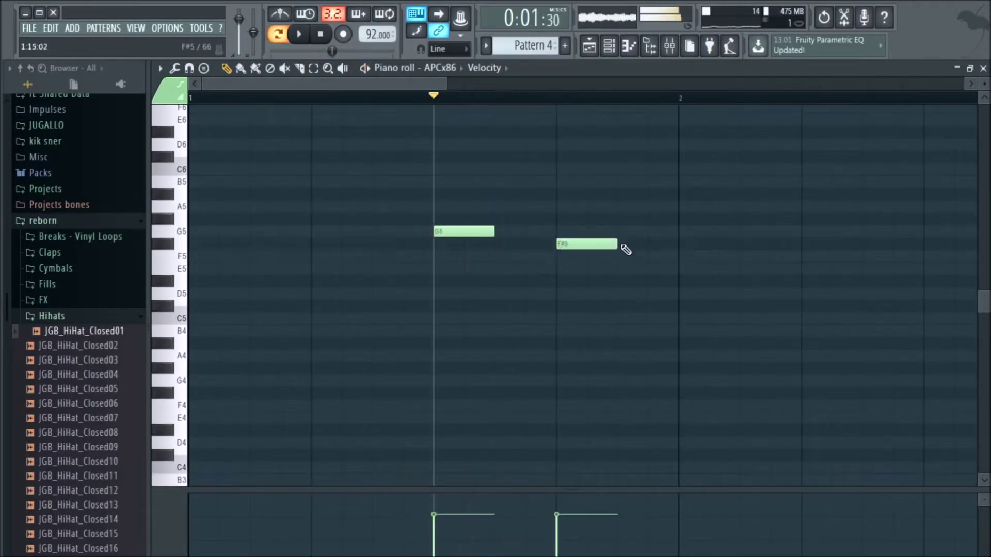
left_click(624, 269)
key("space")
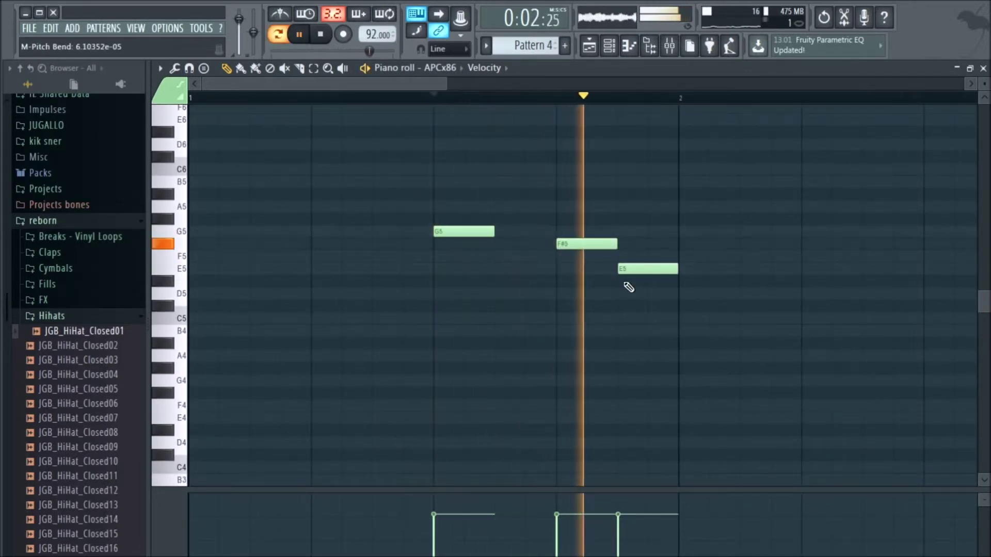
key("space")
- Shorten the F#5 and E5 notes to one step each and move them to the last two steps of bar 1
left_click_drag(617, 244, 598, 246)
key("space")
mouse_move(654, 270)
left_mouse_down()
mouse_move(631, 270)
mouse_move(640, 271)
left_mouse_up()
key("space")
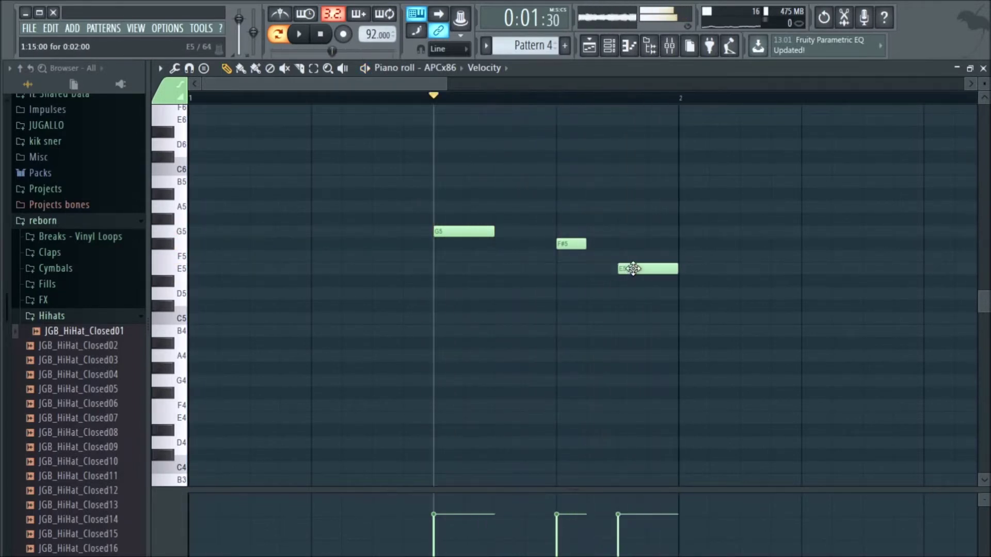
left_click_drag(571, 243, 602, 243)
key("space")
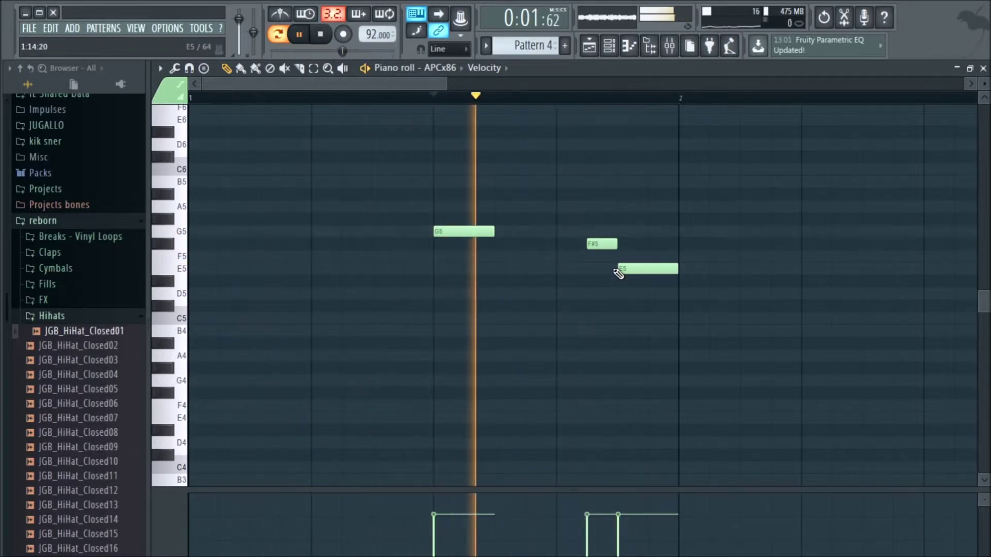
left_click_drag(632, 272, 663, 273)
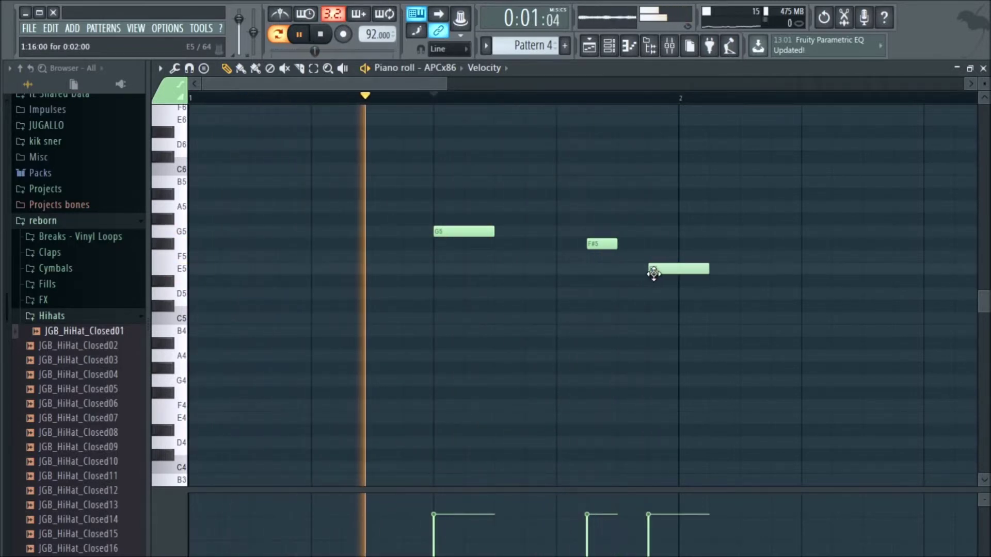
left_click_drag(602, 244, 633, 244)
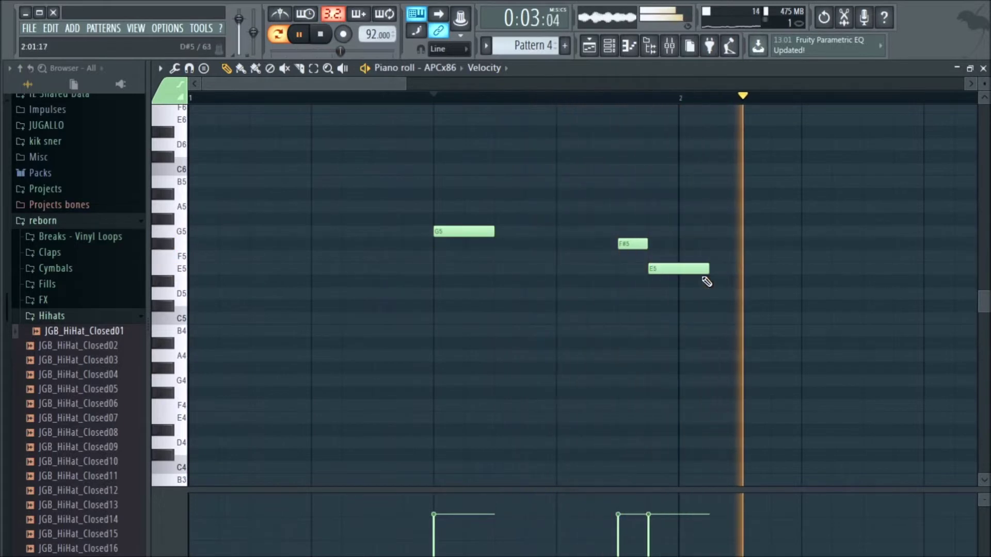
left_click_drag(707, 272, 678, 272)
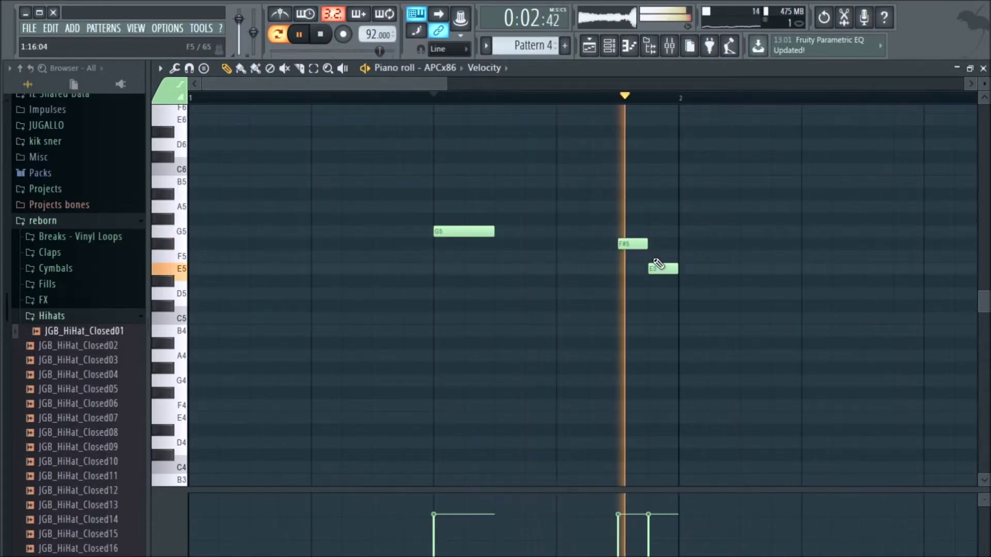
- Place a Pattern 4 clip at bar 1 of Track 5 in the Playlist and play the arrangement in song mode
left_click(589, 47)
key("space")
left_click(336, 249)
left_click_drag(399, 253, 262, 250)
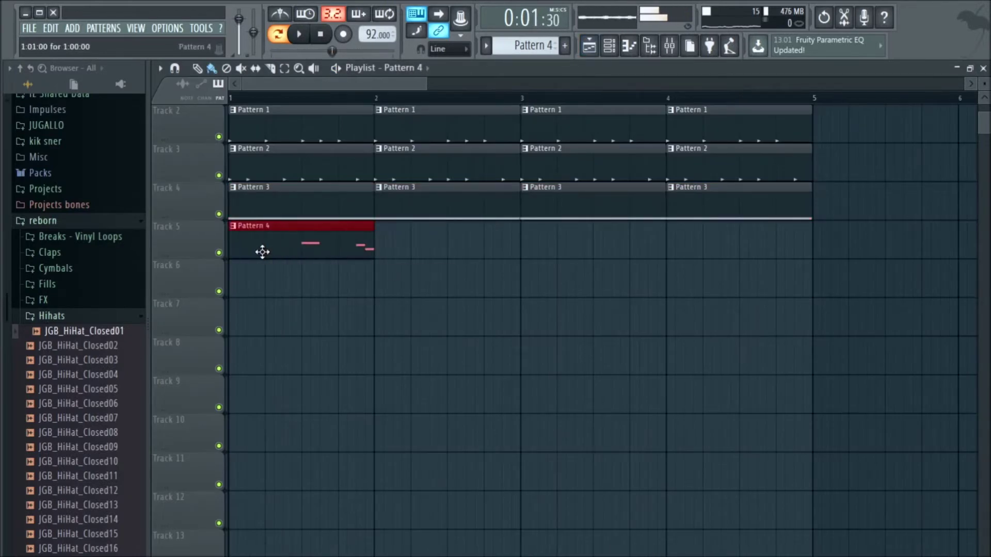
key("l")
key("space")
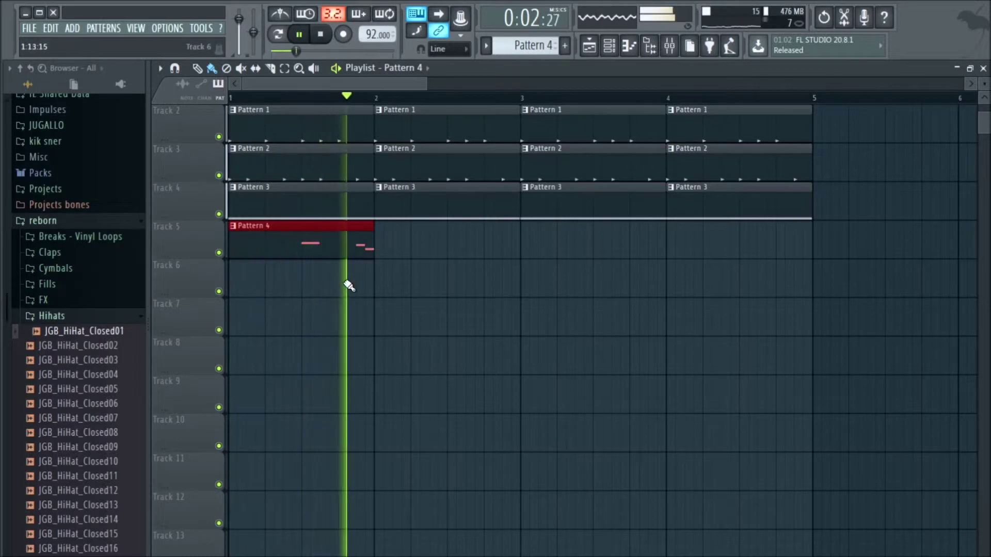
- Repeat the Pattern 4 clip at bars 2, 3 and 4 of Track 5 during playback, and stop playback
left_click(380, 250)
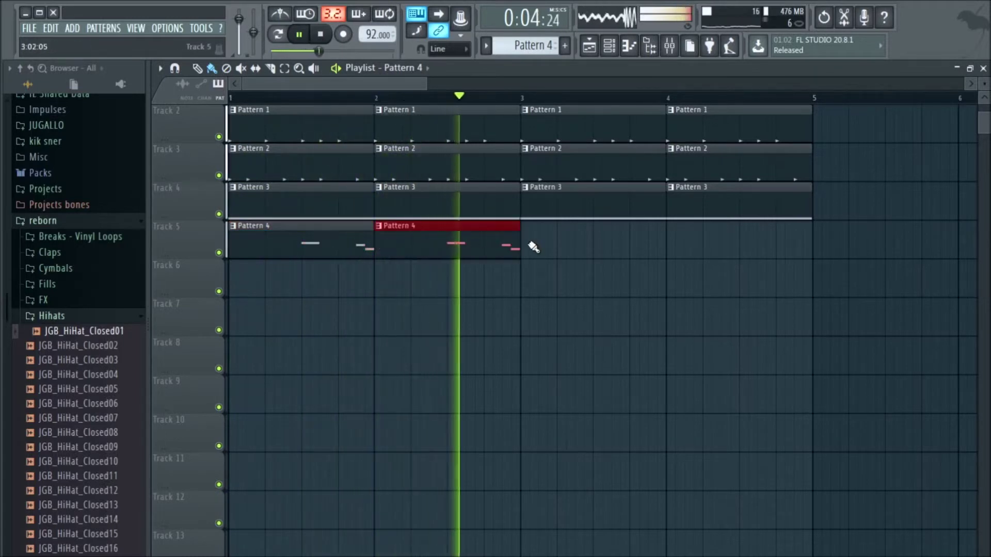
left_click(524, 248)
left_click(678, 250)
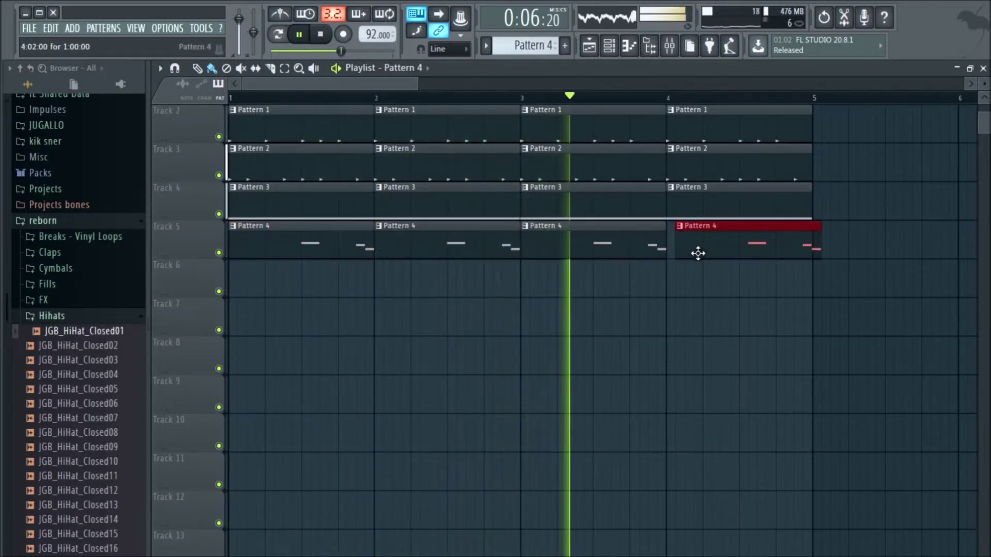
key("space")
- Reopen Pattern 4's piano roll, add a half-beat A5 note on beat 4 of bar 1, and check it with song playback
double_click(474, 252)
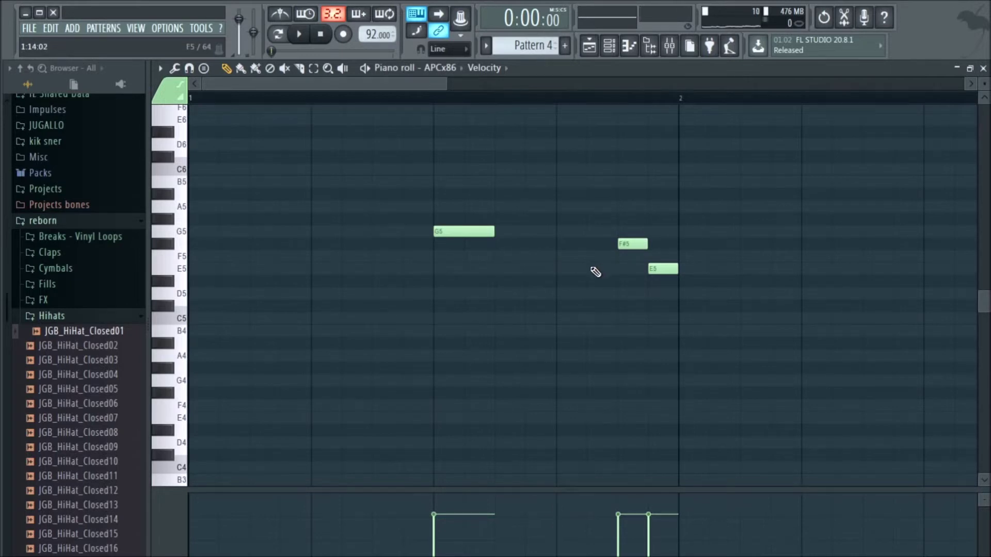
scroll(526, 230, "up", 3)
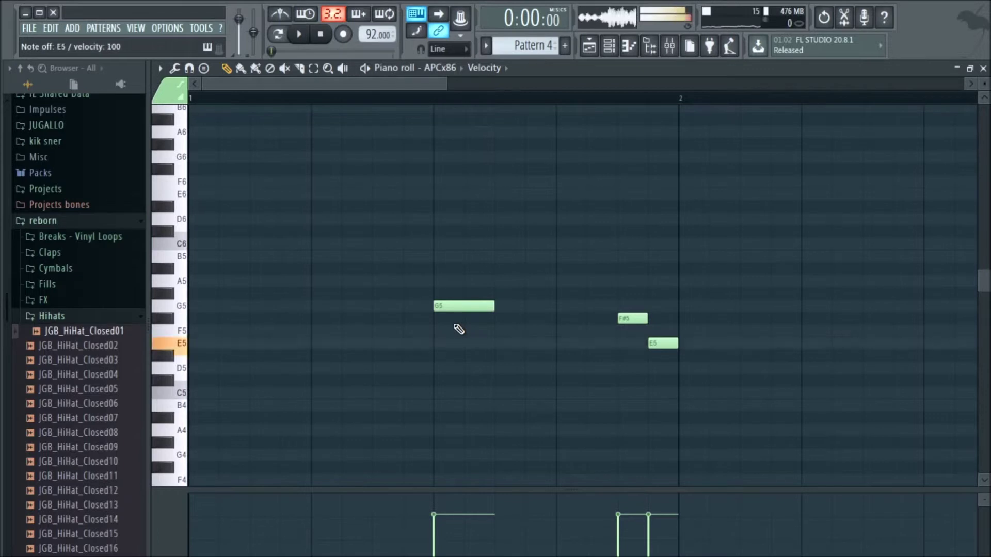
left_click_drag(539, 284, 618, 284)
key("space")
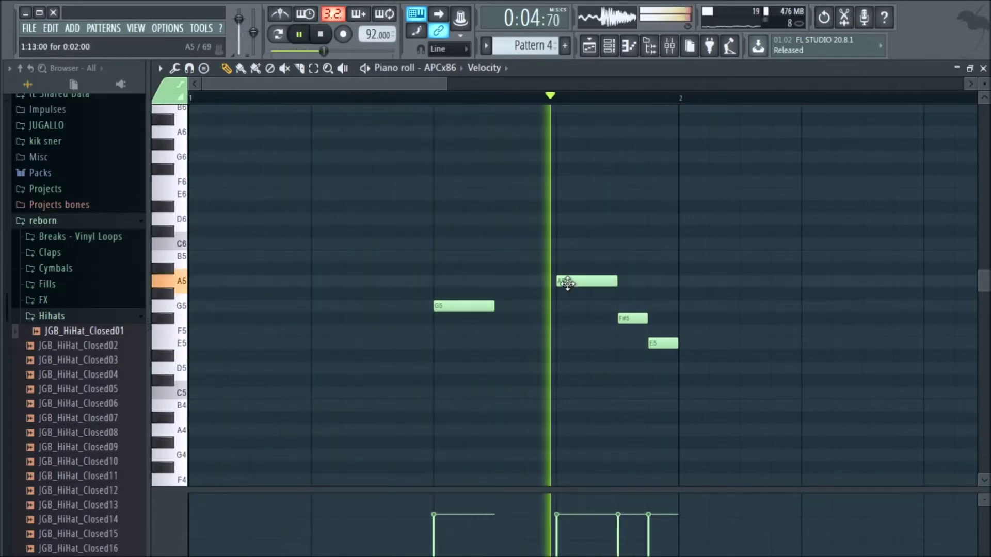
key("space")
- Remove the repeated Pattern 4 clips from Track 5, reopen the pattern's piano roll, and listen to the song into bar 2
key("F5")
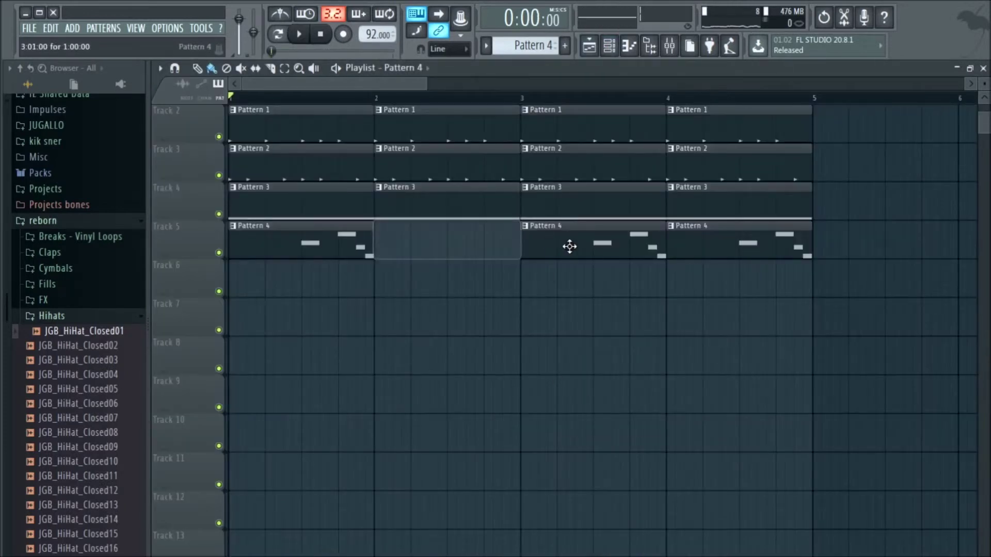
double_click(335, 242)
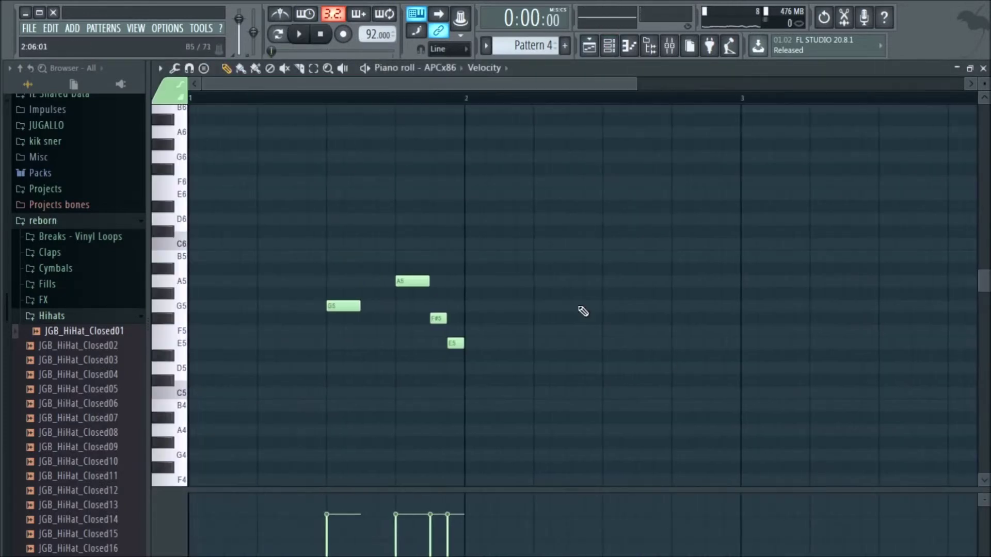
scroll(447, 283, "down", 1)
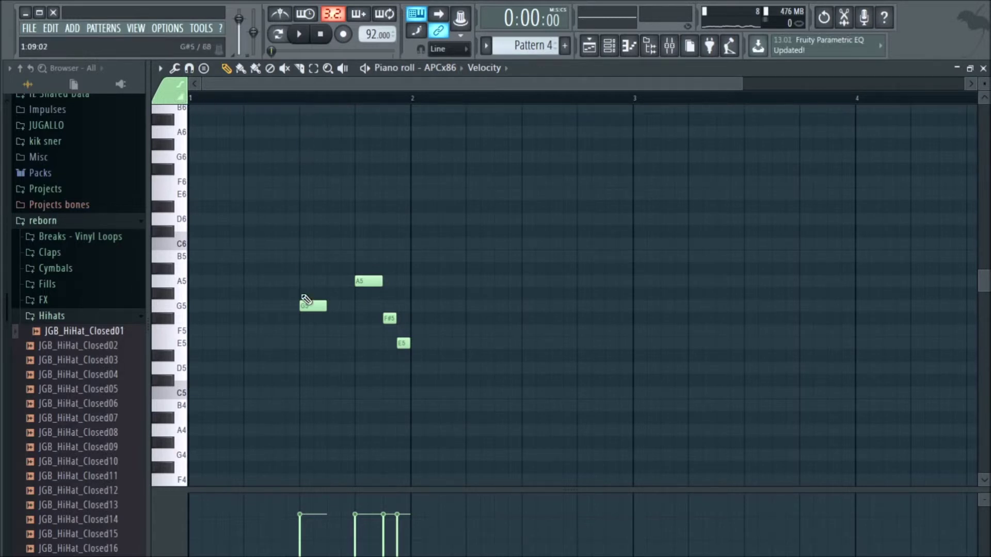
key("space")
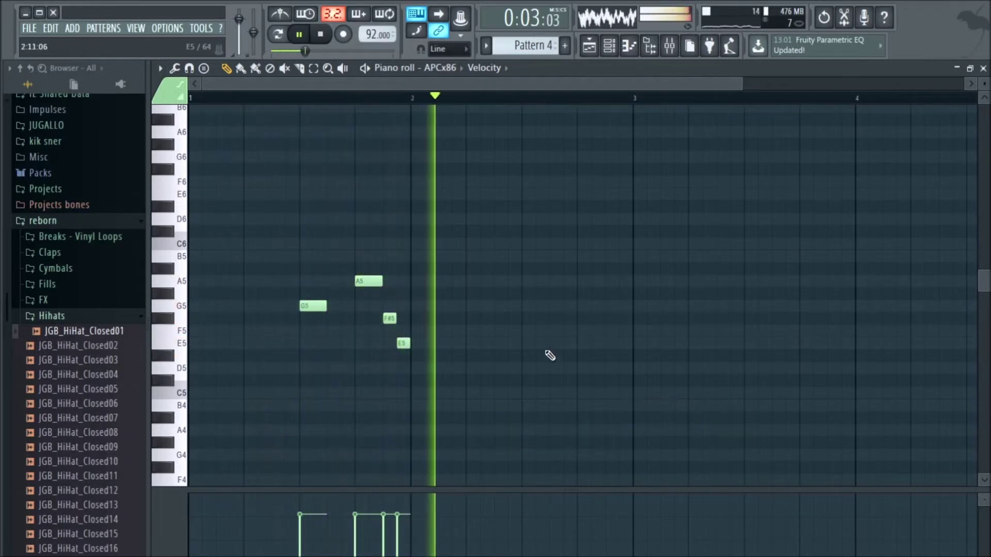
key("space")
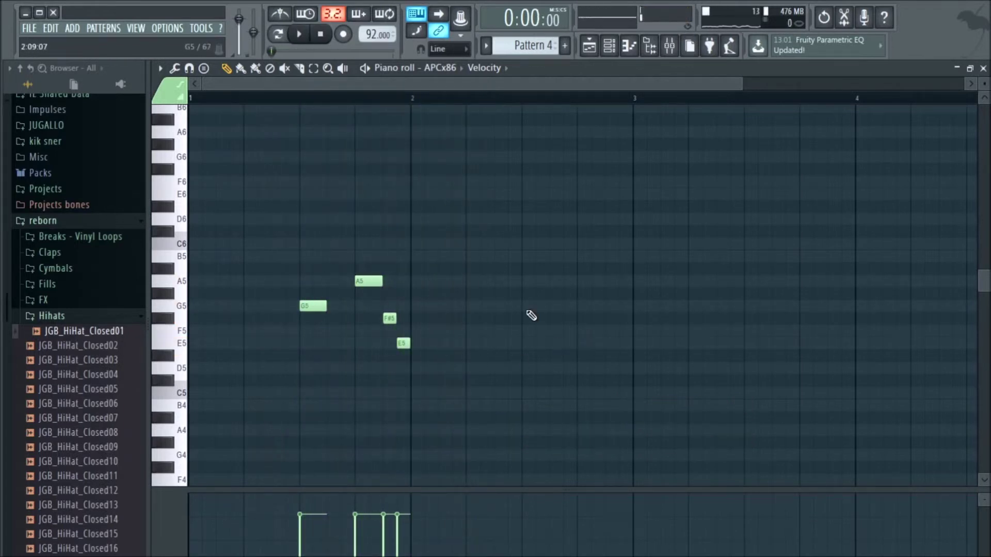
- Add bar 2 notes: half-beat G5 on beat 3, half-beat F#5 on beat 4, and one-step A5 and E5 at the end; play them back
left_click(527, 306)
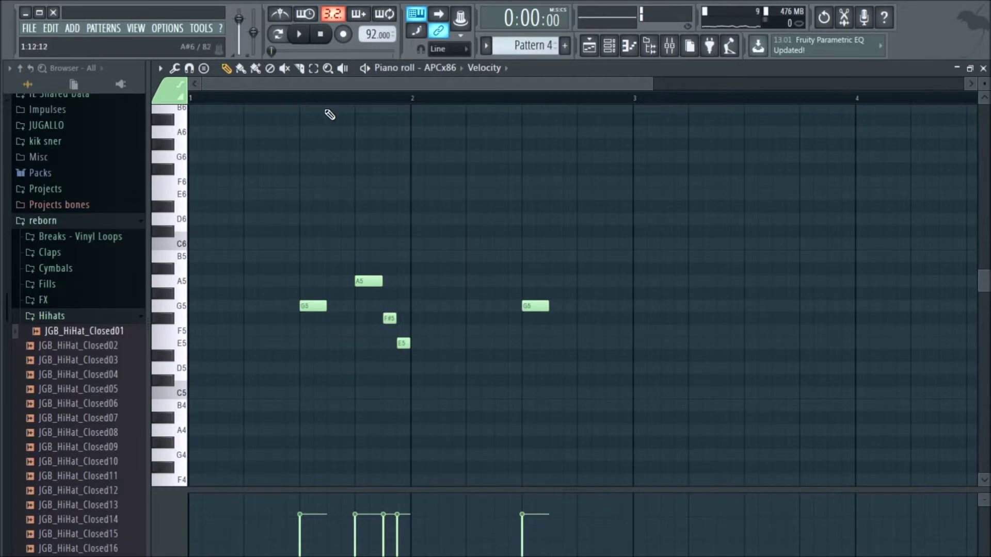
scroll(596, 362, "up", 2, "ctrl")
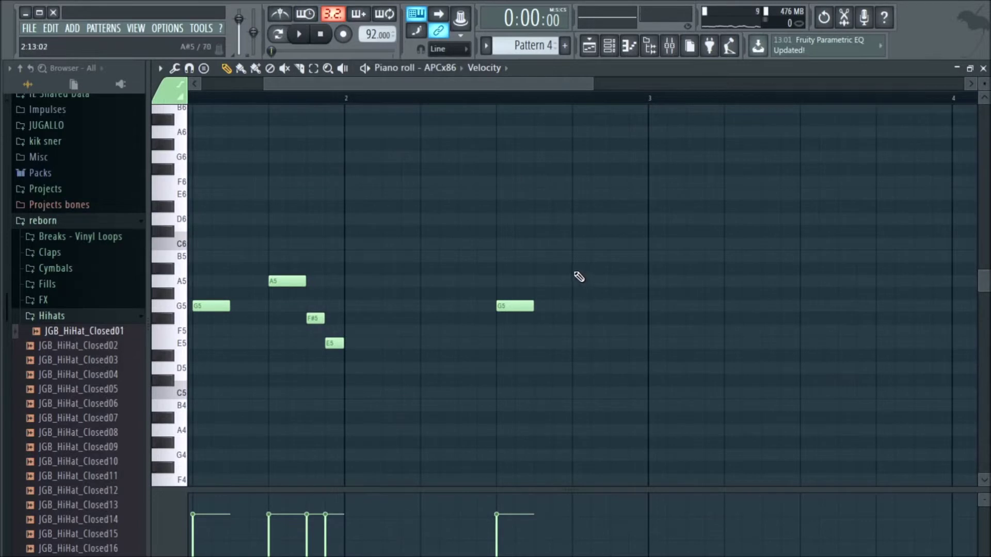
left_click(575, 306)
left_click_drag(595, 309, 588, 320)
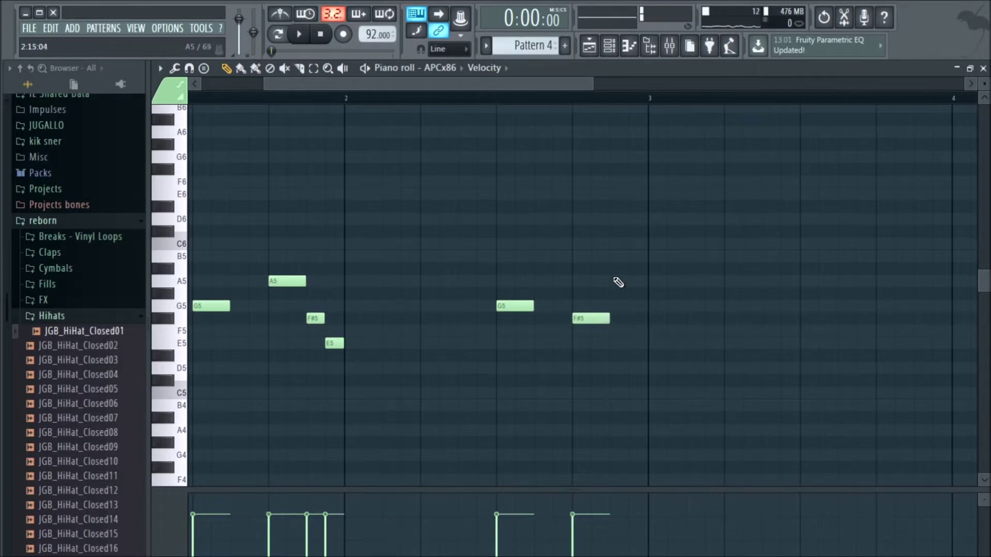
left_click(616, 281)
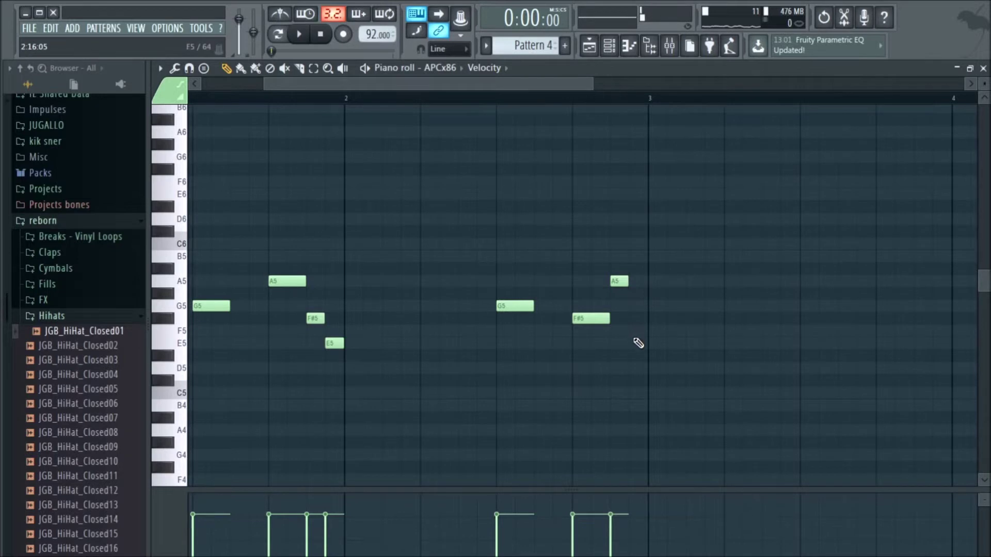
left_click(636, 343)
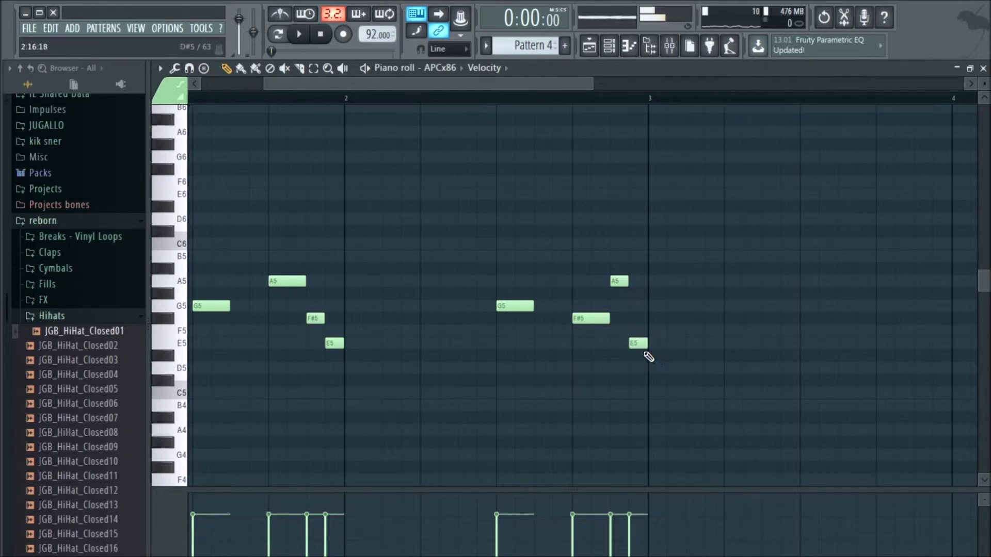
key("space")
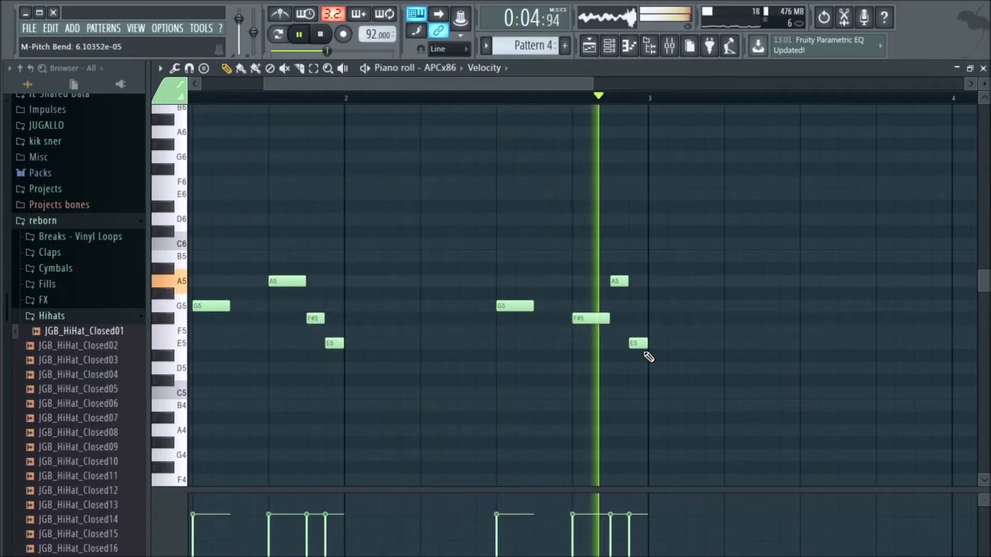
key("space")
- Add a second two-bar Pattern 4 clip at bar 3 of Track 5 in the Playlist and play the arrangement
left_click(588, 46)
scroll(592, 274, "down", 2)
left_click(520, 277)
left_click_drag(552, 286, 541, 241)
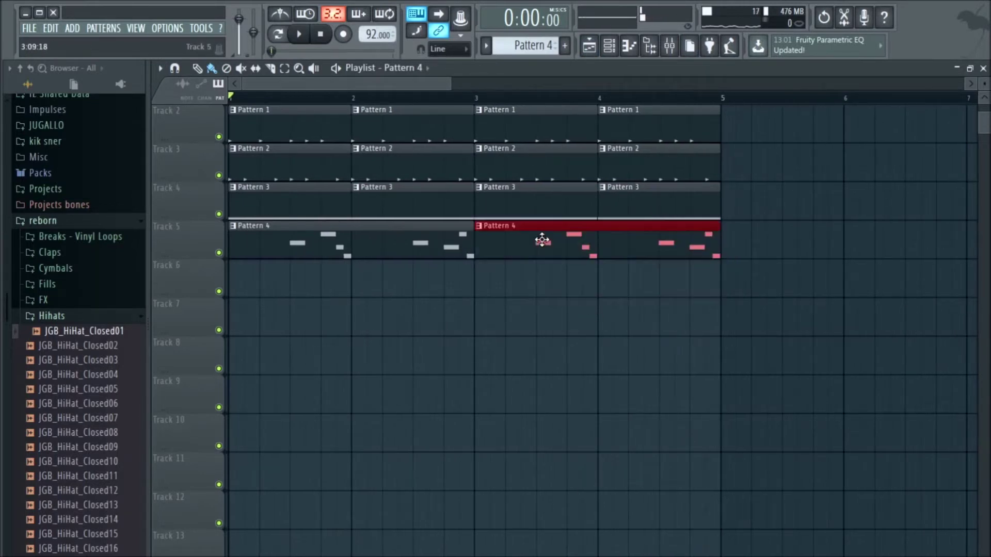
key("space")
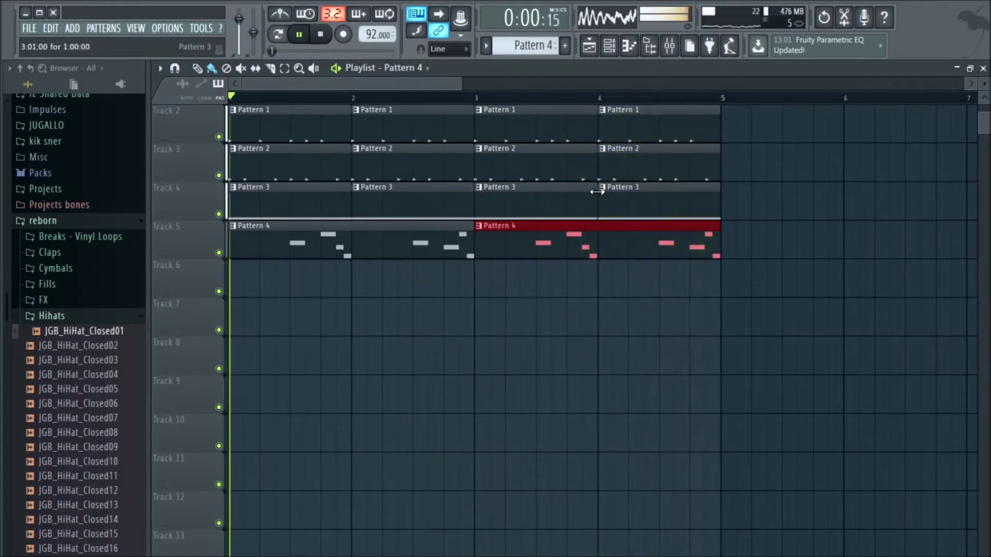
- Switch the Channel rack to the empty Pattern 5 and return to the Playlist
left_click(608, 46)
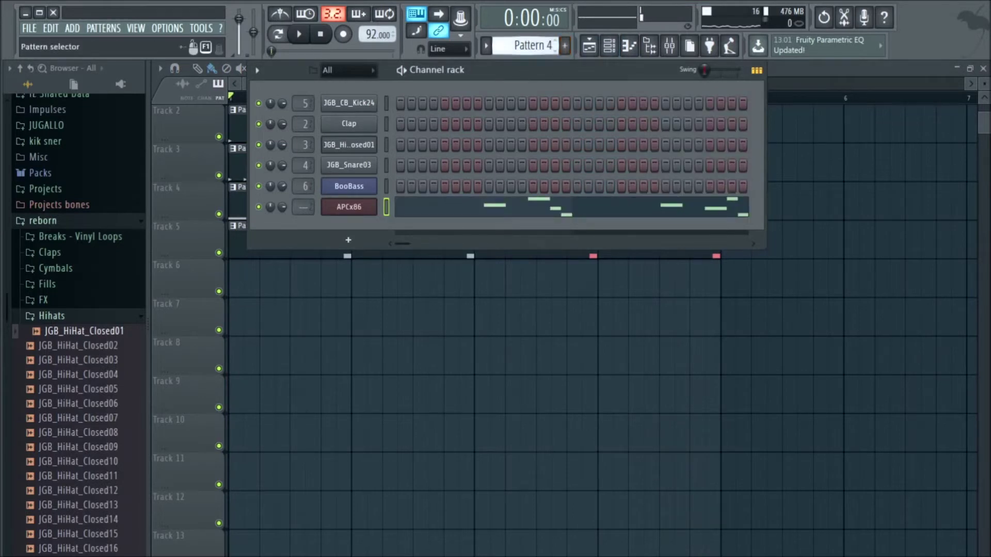
left_click(564, 45)
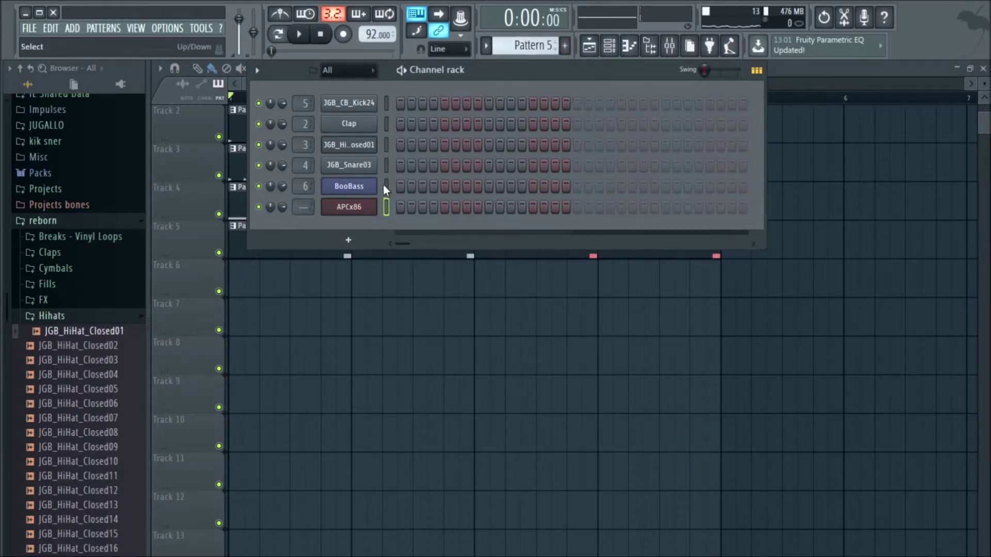
left_click(806, 69)
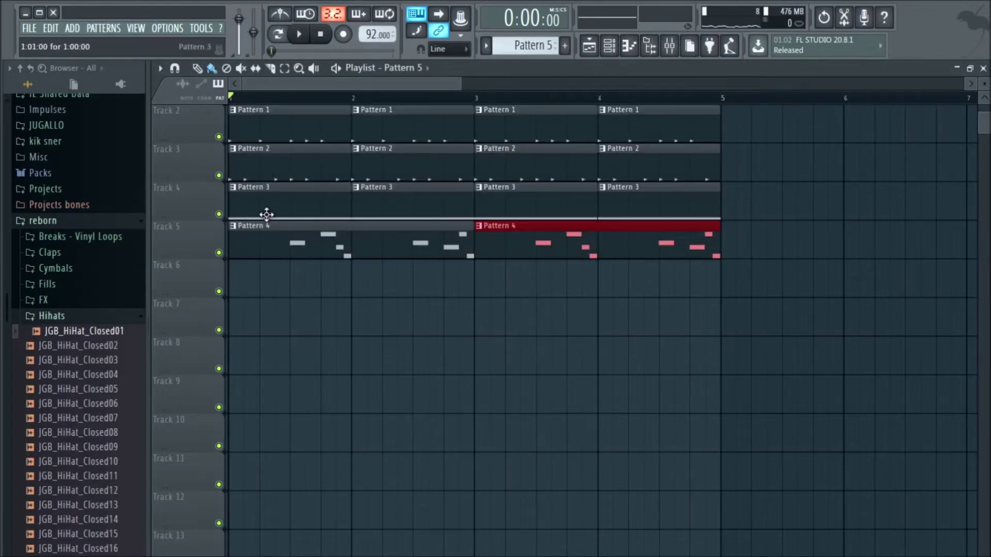
- Mute Tracks 2 and 3, listen to the bass and melody on their own, and bring up the Channel rack
left_click(218, 176)
left_click(219, 137)
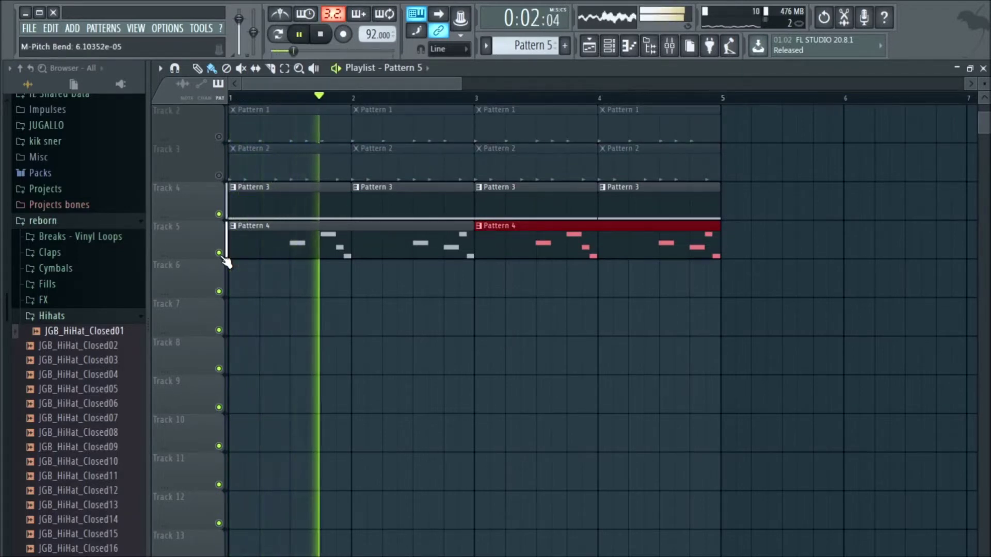
key("space")
left_click(609, 45)
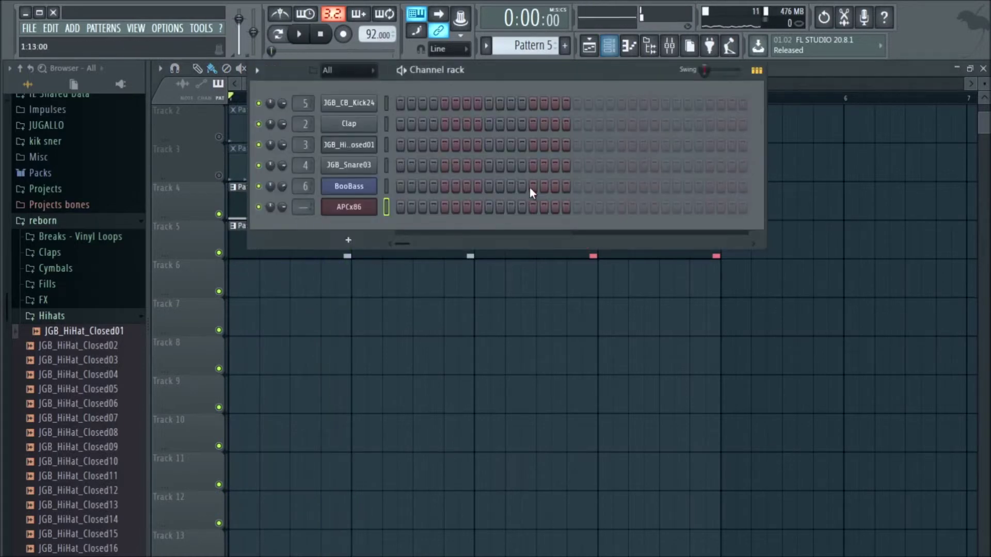
- Add an Upright Piano 1 [64bit] instrument channel to the Channel rack for Pattern 5
key("F6")
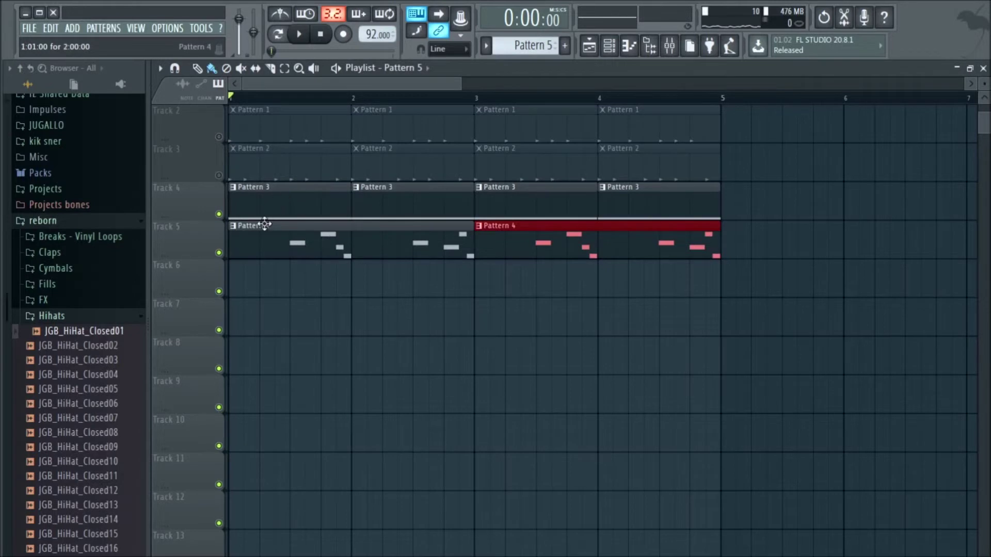
left_click(609, 45)
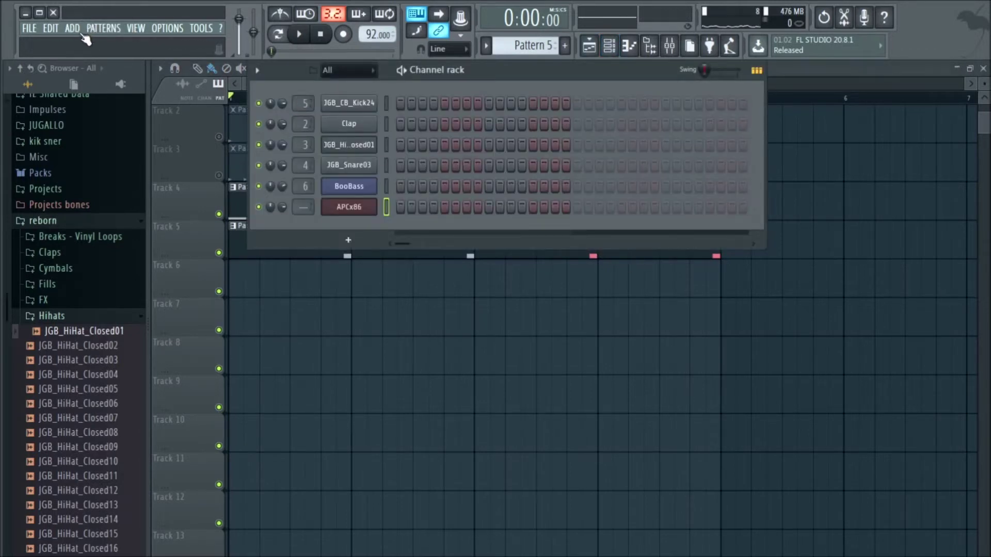
left_click(73, 28)
mouse_move(87, 43)
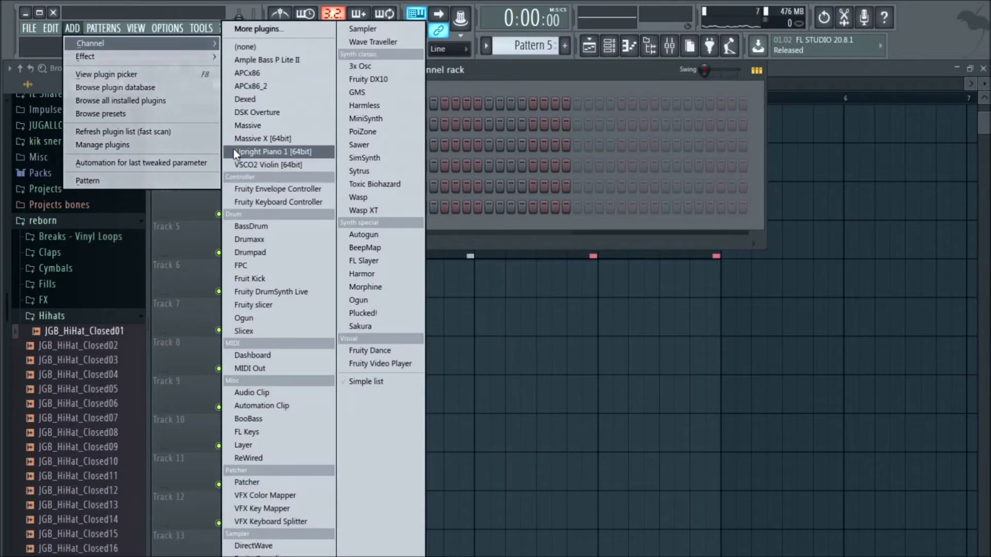
left_click(286, 151)
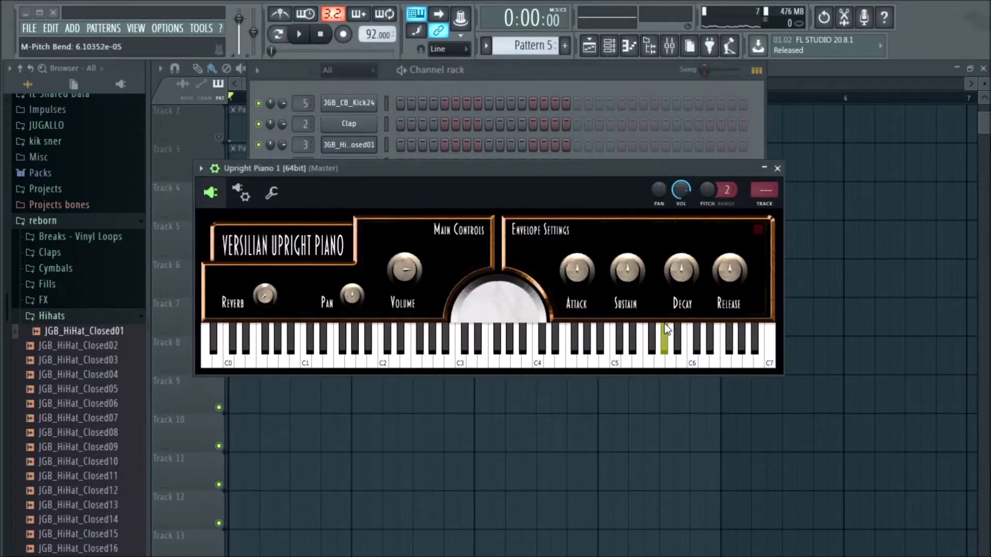
- Audition notes across the low to middle range of the upright piano's on-screen keyboard
left_click(361, 78)
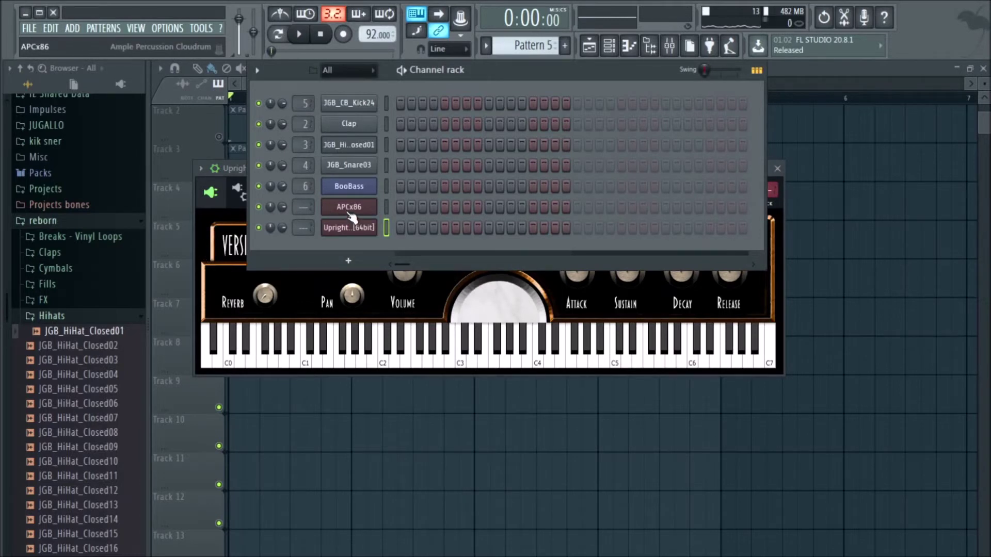
left_click(228, 170)
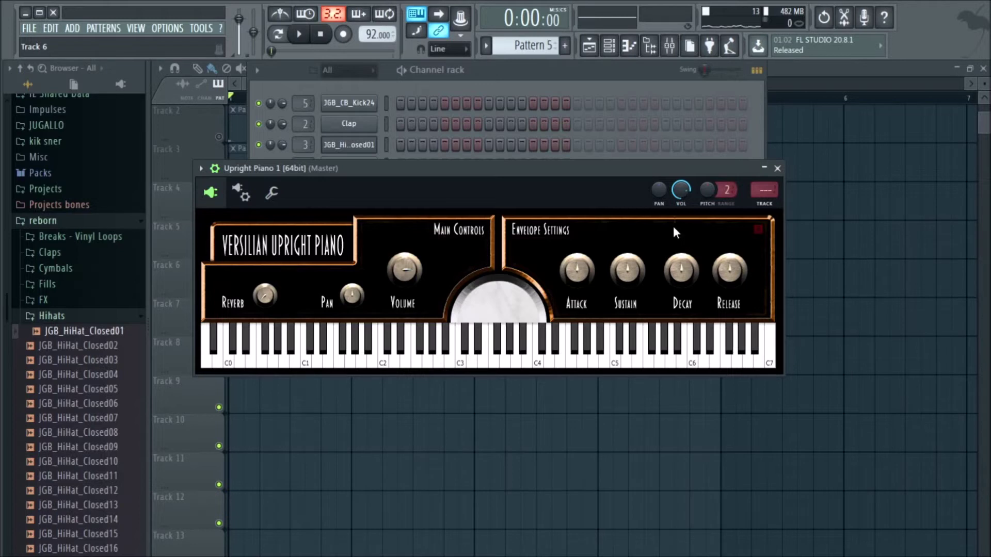
left_click(402, 366)
left_click(450, 361)
left_click(471, 355)
left_click_drag(472, 355, 599, 350)
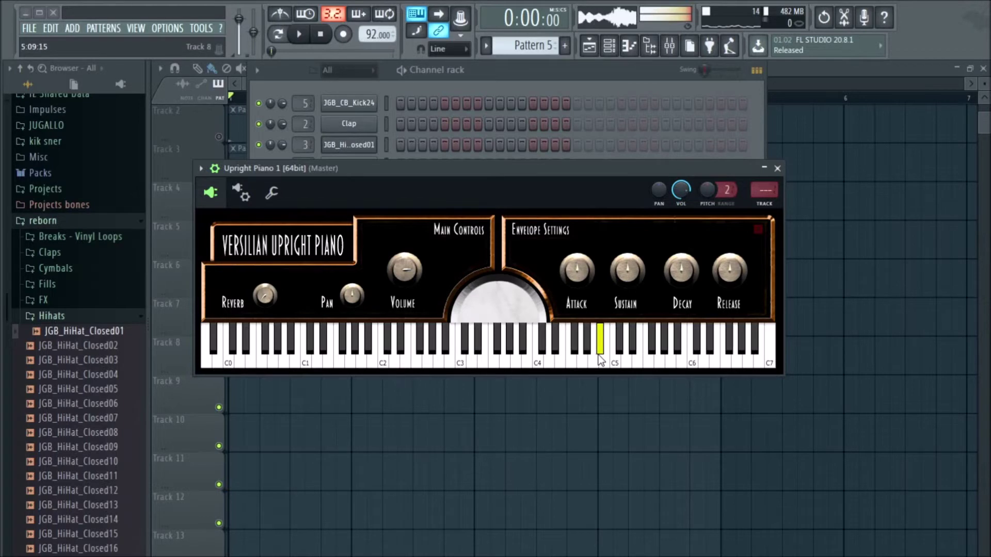
- Bring up the Channel rack and open the Piano roll for the Upright Piano 1 channel at bar 1
left_click(200, 168)
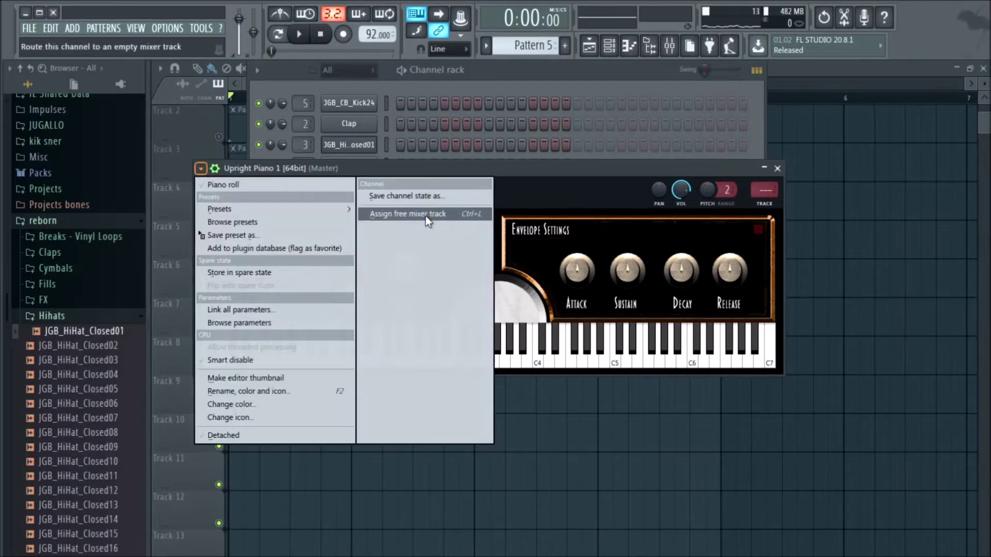
left_click(512, 83)
right_click(373, 226)
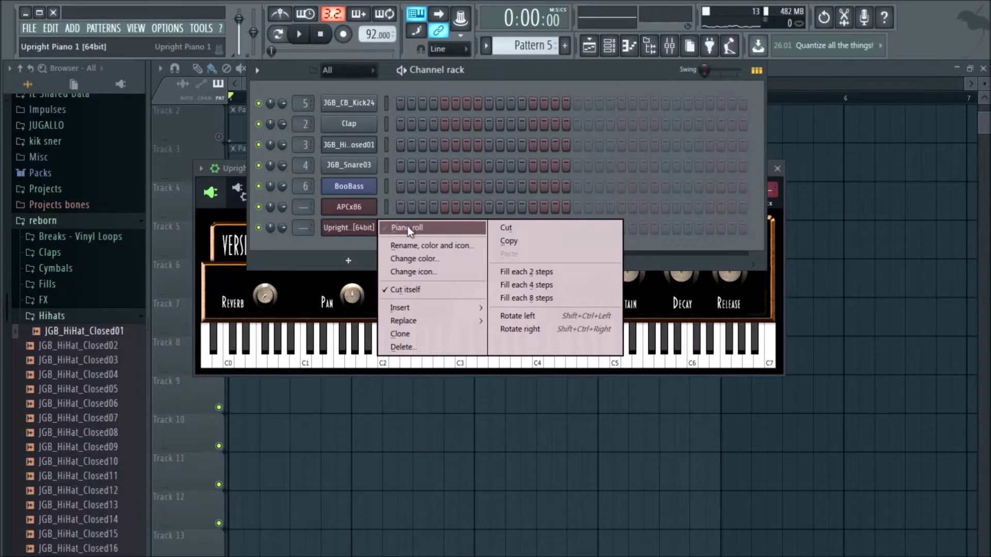
left_click(407, 227)
scroll(209, 409, "down", 5)
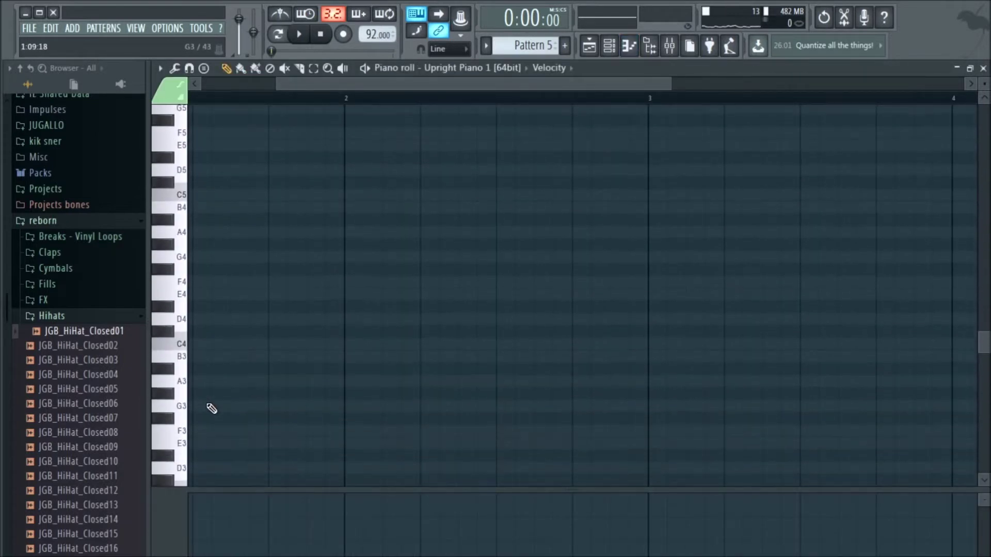
scroll(208, 404, "down", 1)
left_click(179, 321)
left_click_drag(340, 85, 257, 86)
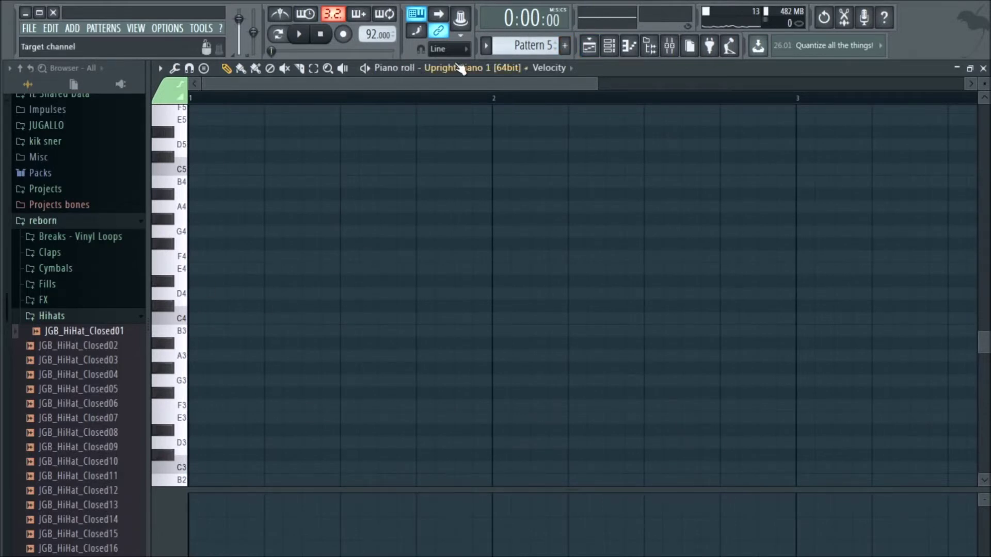
- Audition C4, and draw a C3 note at the start of bar 1 lasting the full bar
left_click(182, 320)
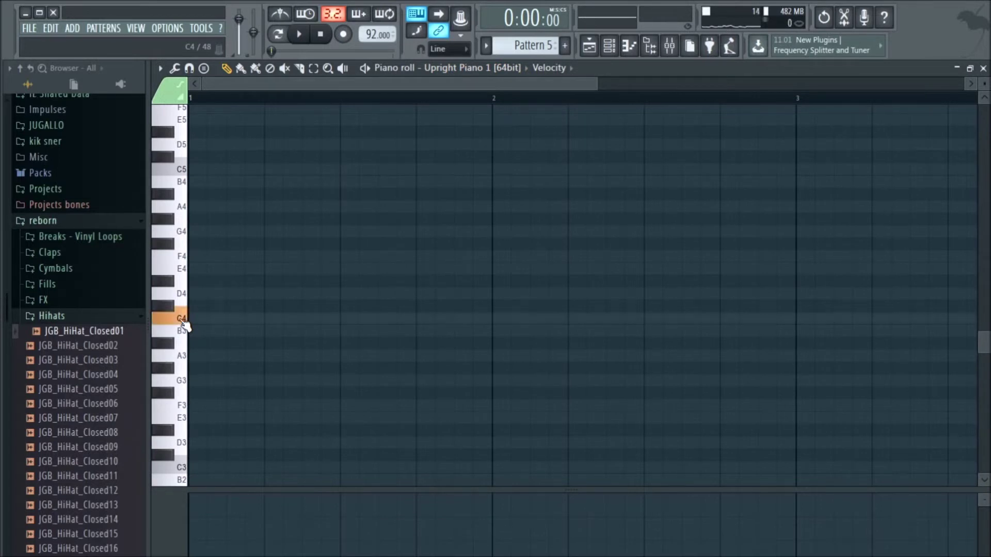
left_click(183, 321)
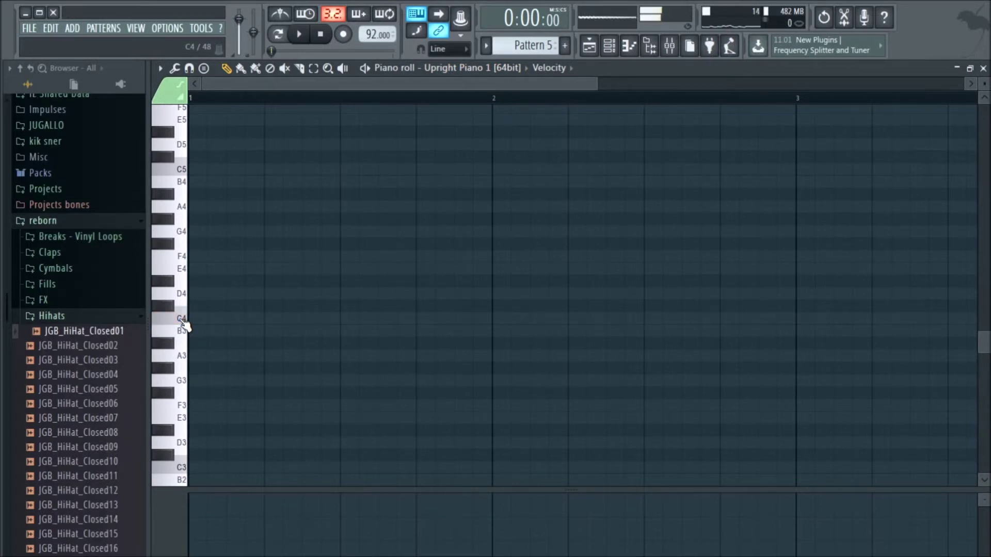
left_click(183, 321)
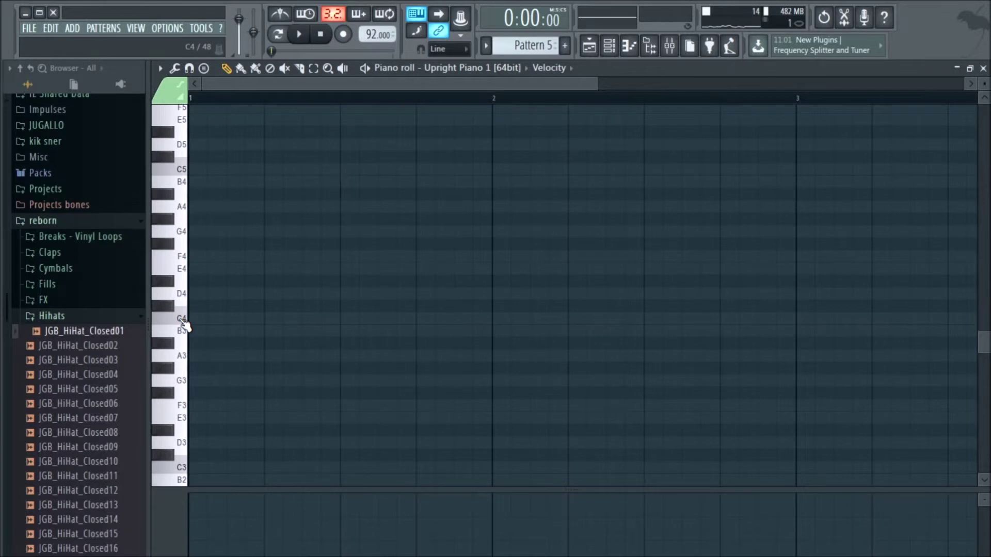
scroll(184, 330, "down", 3)
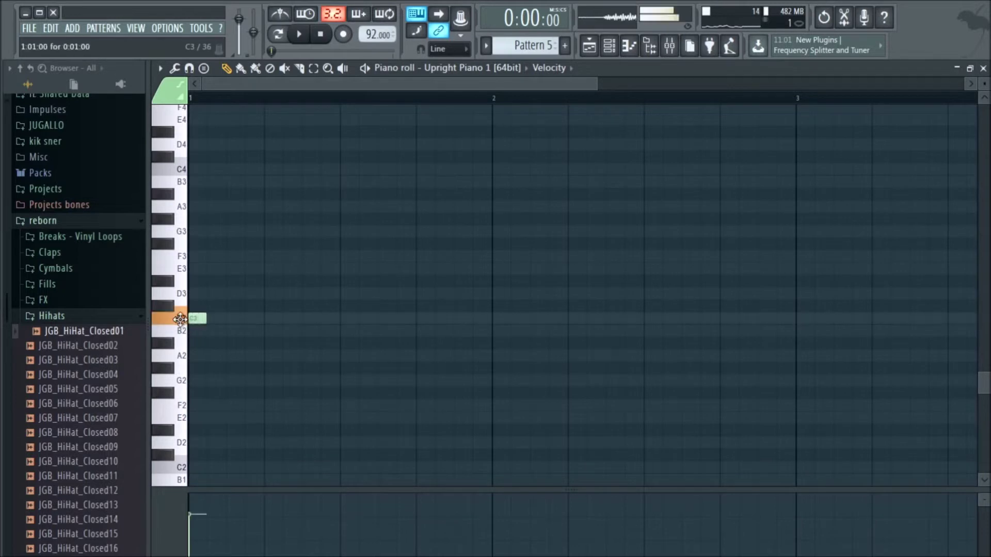
left_click_drag(207, 317, 499, 337)
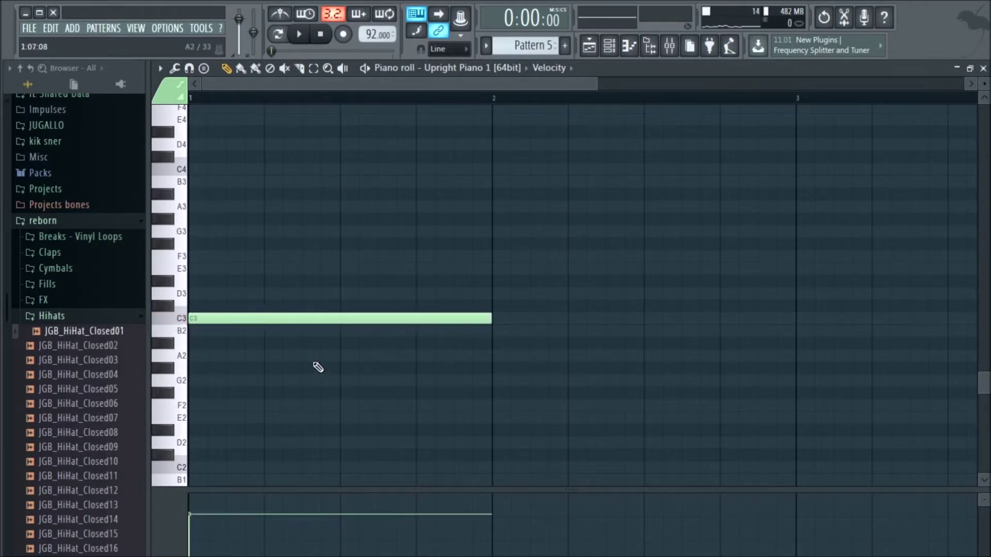
- Bring up the Channel rack, switch playback to pattern mode, and listen to the piano note in Pattern 5
left_click(609, 46)
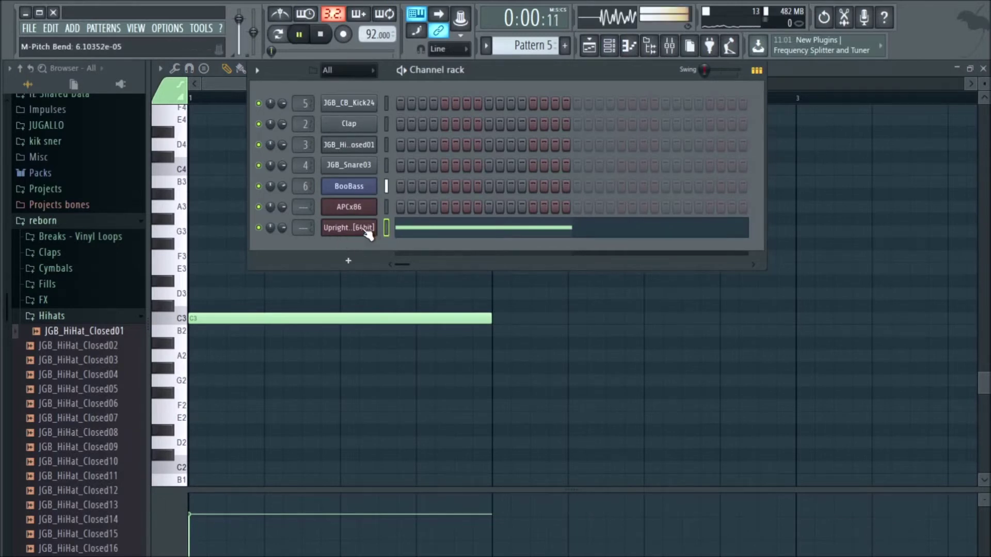
left_click(278, 34)
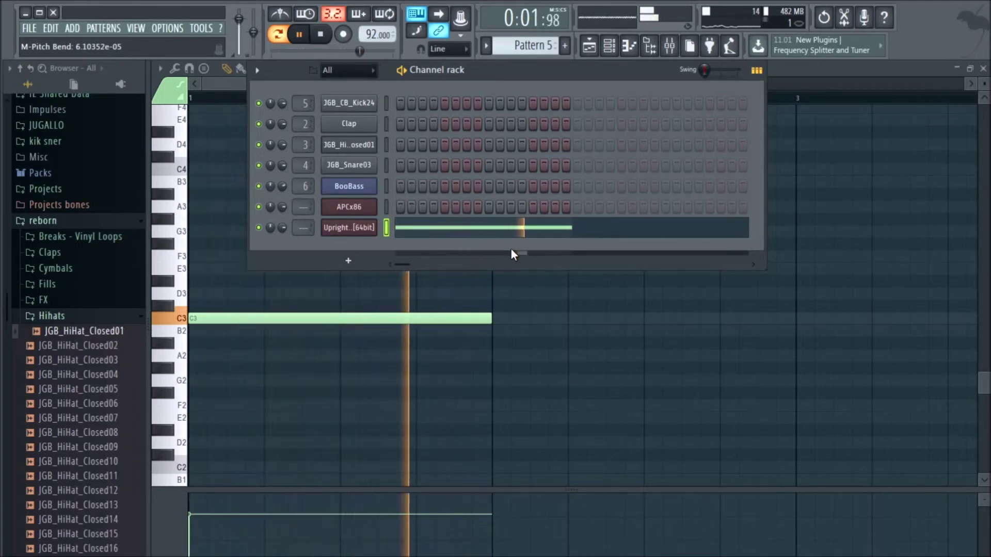
key("space")
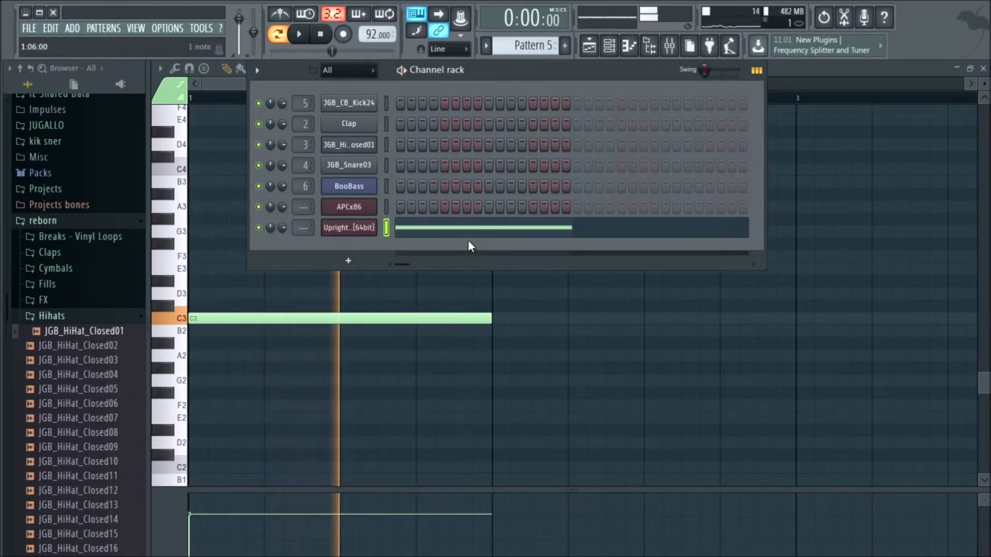
- Assign the Upright Piano 1 channel to a free mixer track
left_click(361, 236)
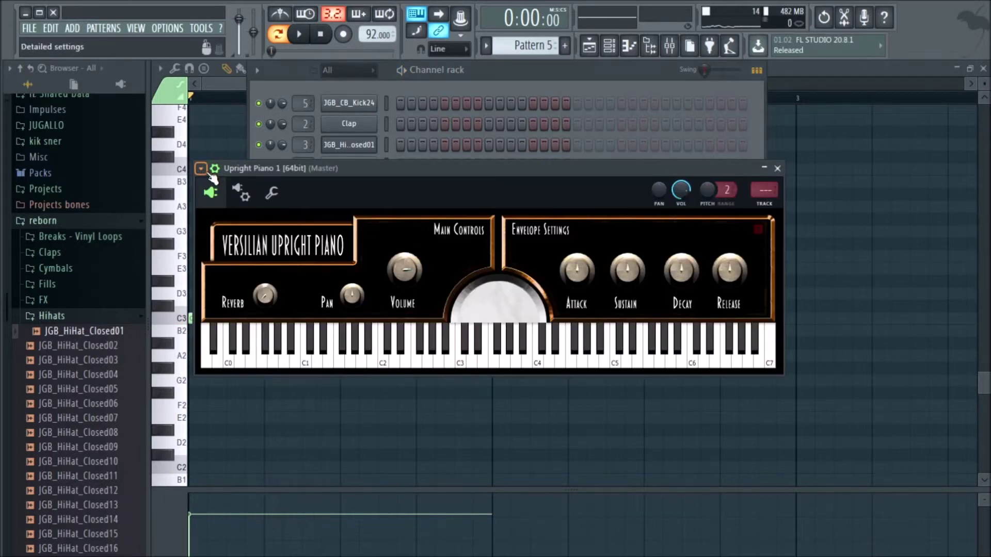
left_click(630, 77)
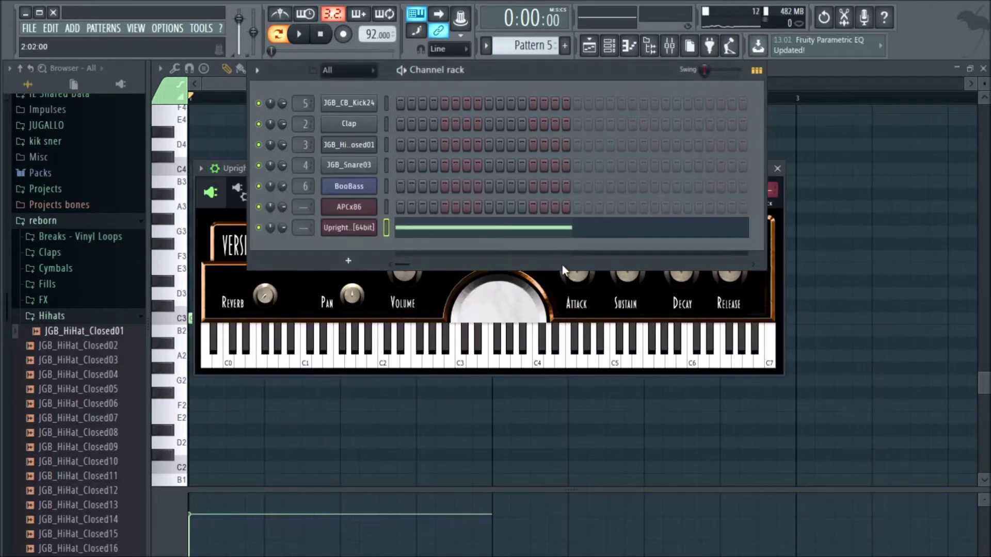
left_click(201, 168)
left_click(431, 215)
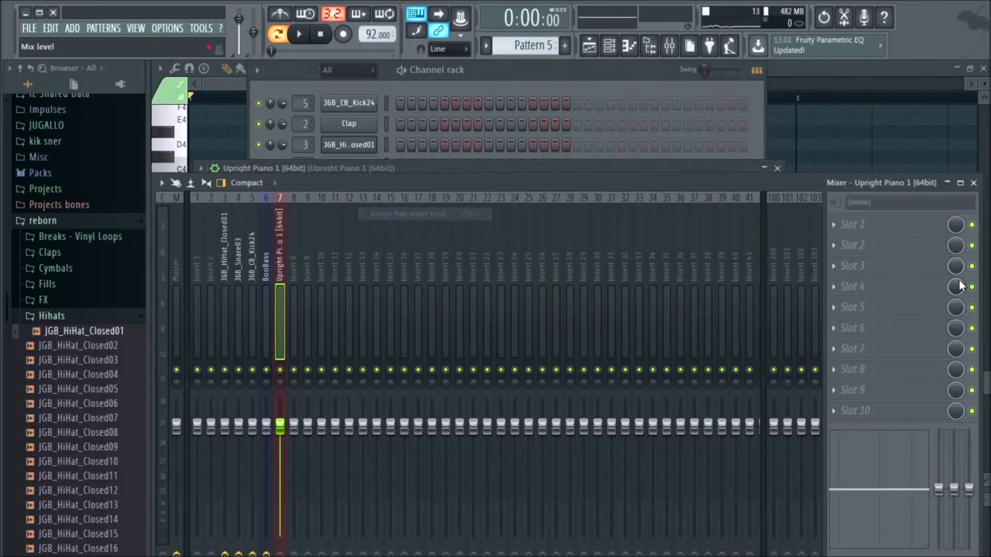
- Load Fruity Reeverb 2 into effect slot 1 of the piano's mixer track and play the pattern briefly
left_click(875, 232)
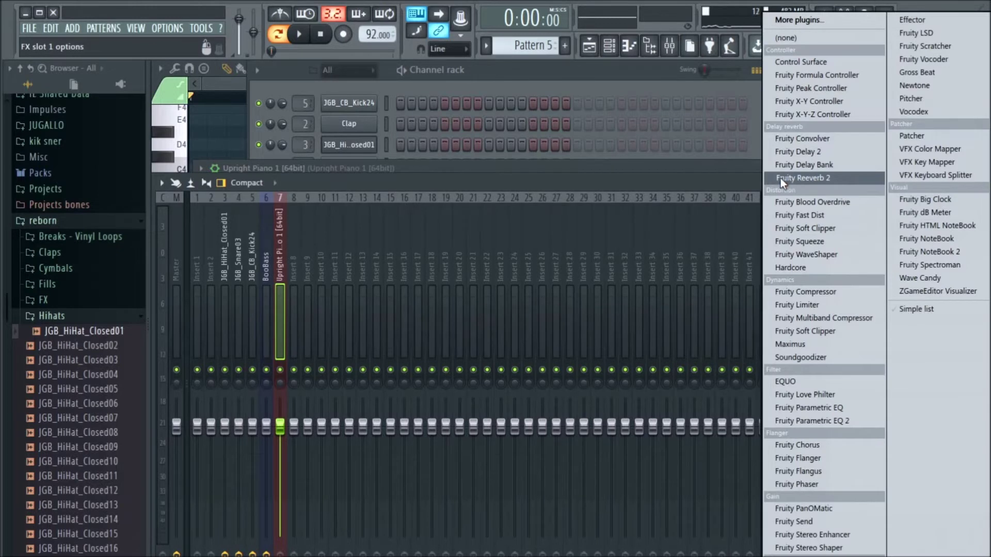
left_click(842, 178)
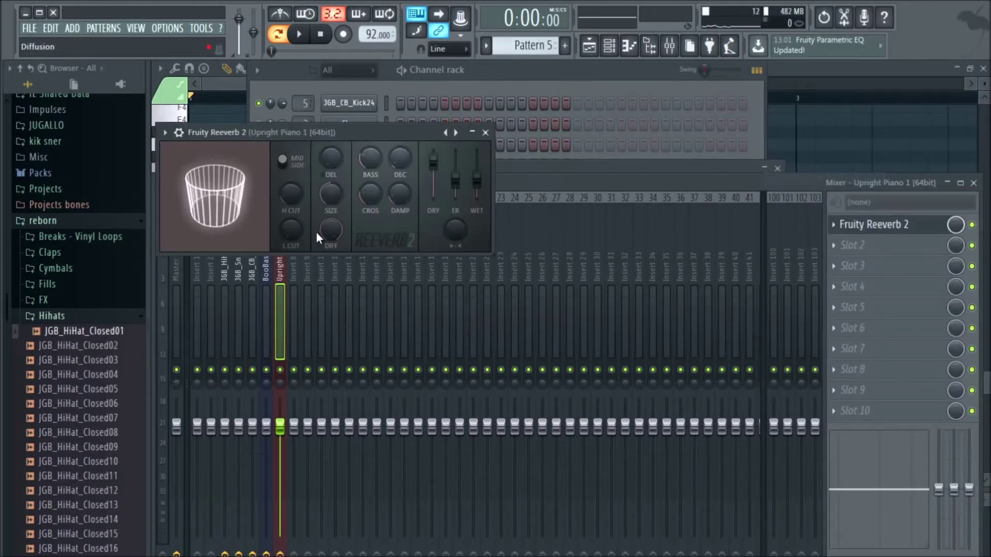
key("space")
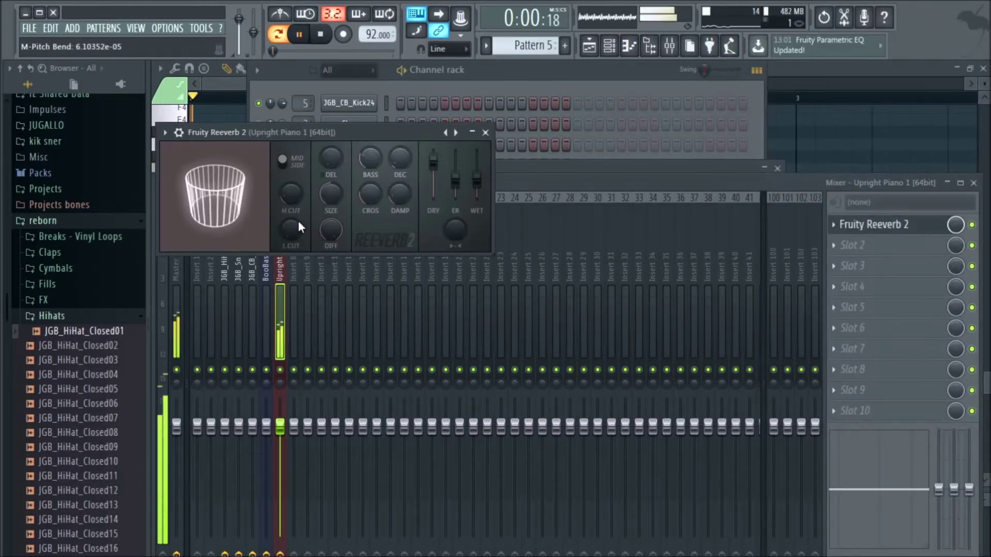
key("space")
- Raise the wet level of Fruity Reeverb 2 slightly and listen to the piano again
left_click_drag(479, 180, 479, 176)
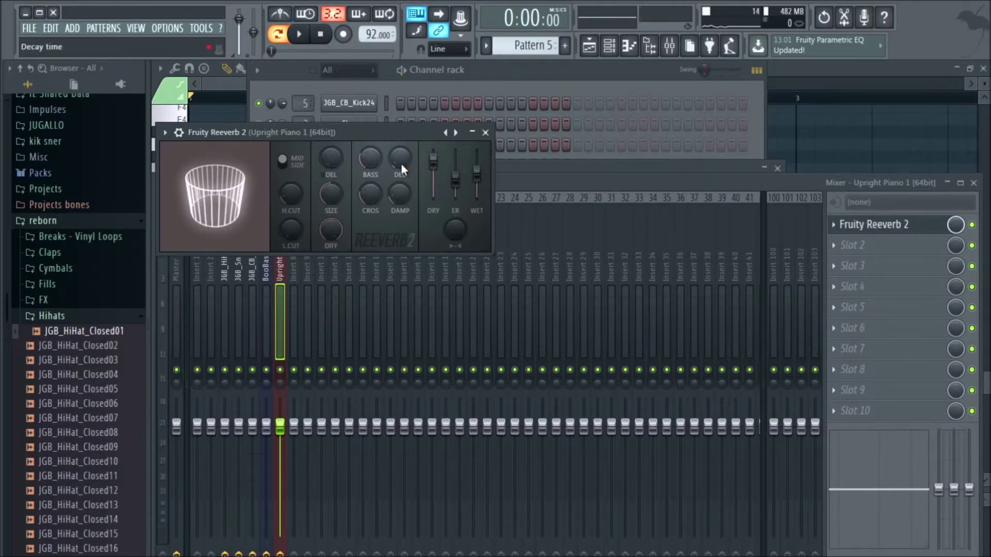
key("space")
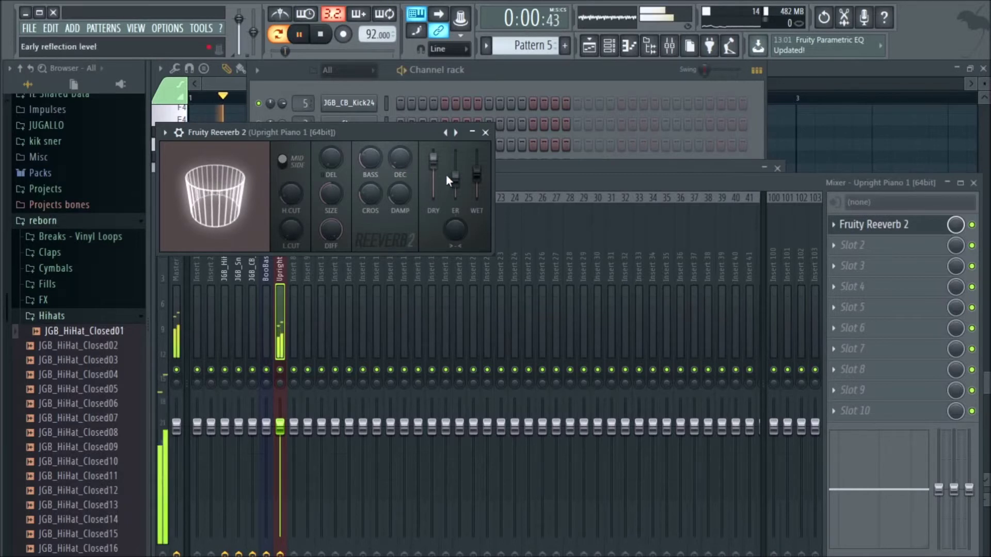
key("space")
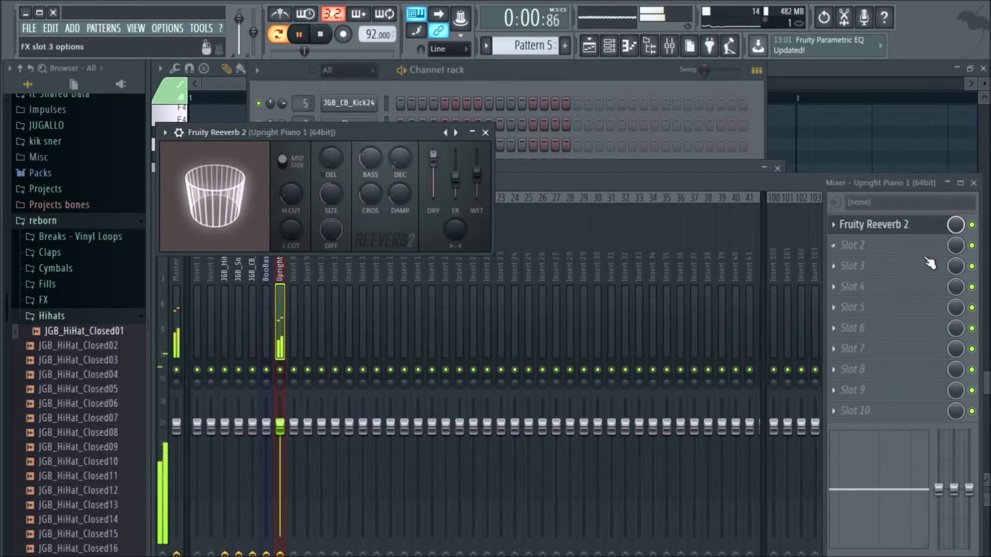
- Load Fruity Parametric EQ 2 into effect slot 2 of the piano's mixer track and pull band 7 down to cut the treble
left_click(884, 251)
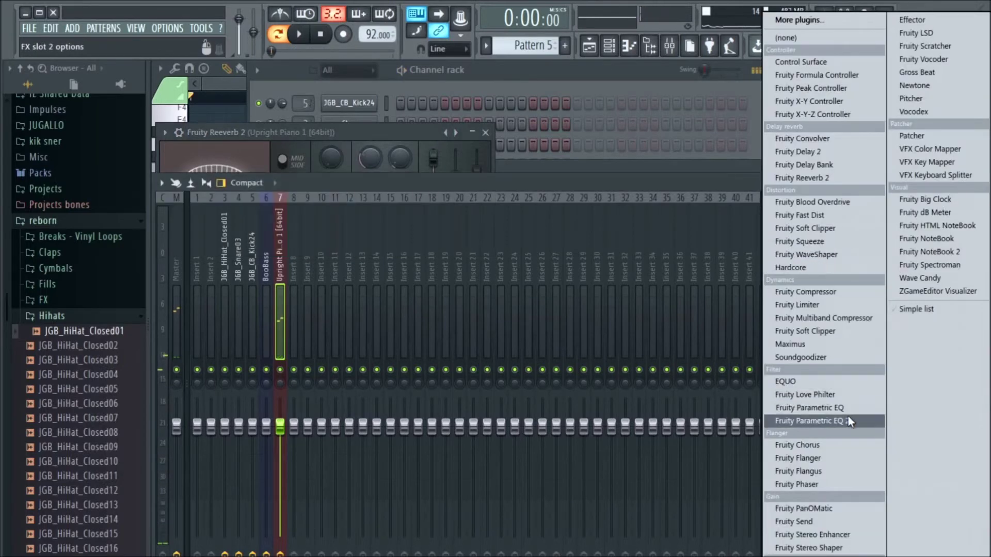
left_click(827, 420)
left_click_drag(436, 262, 453, 311)
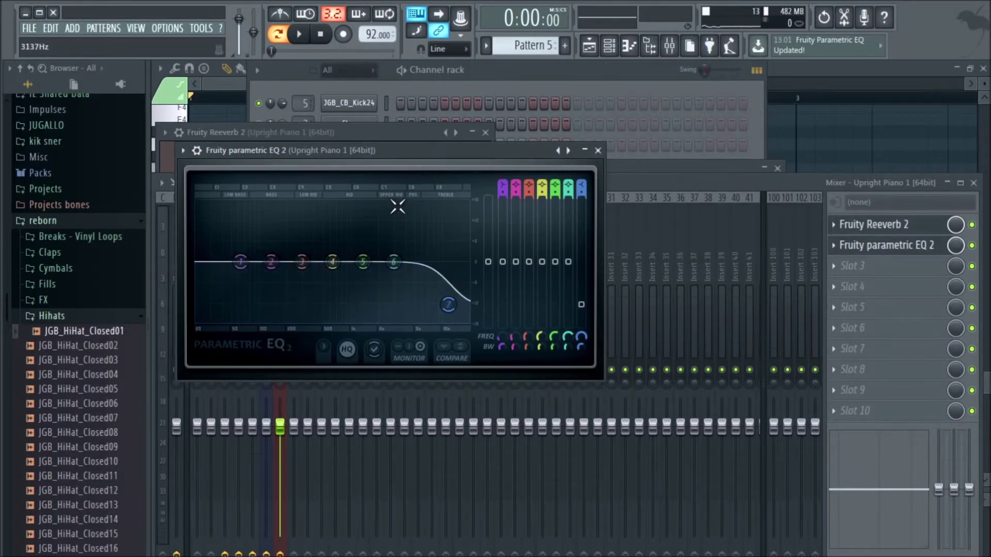
- Boost EQ band 6 at 2858 Hz, slightly raise band 2 at 136 Hz and the band 1 low shelf, and play back the piano
left_click_drag(393, 262, 392, 243)
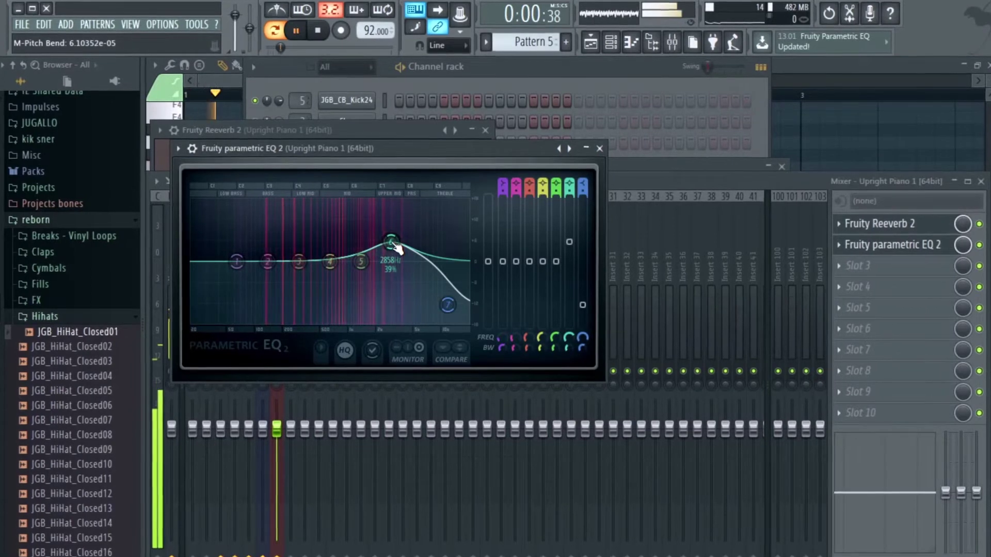
key("space")
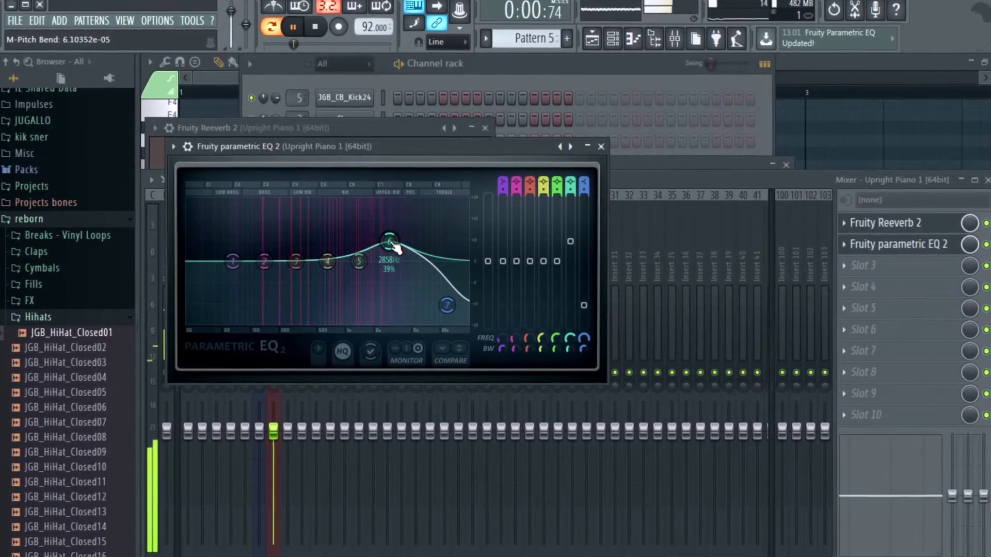
key("space")
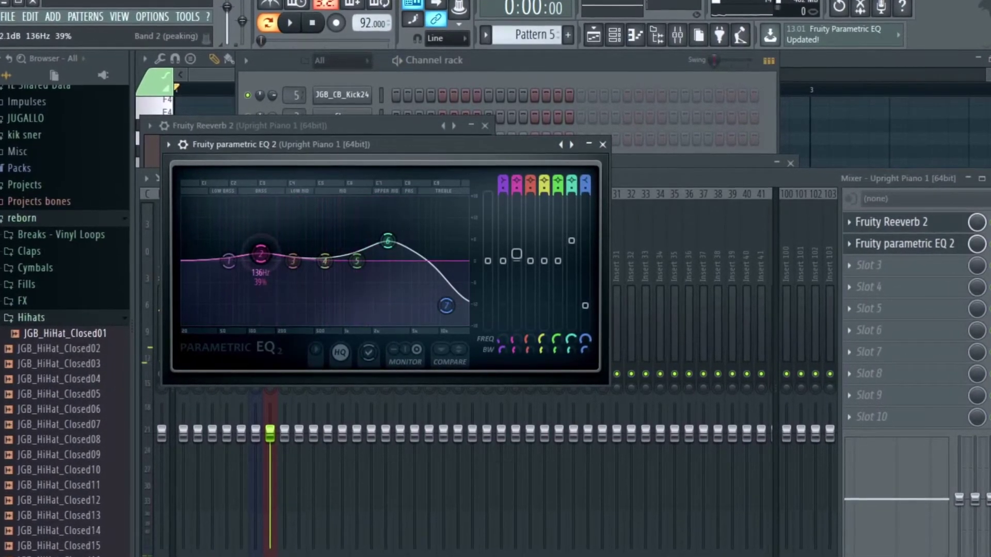
left_click_drag(230, 261, 230, 252)
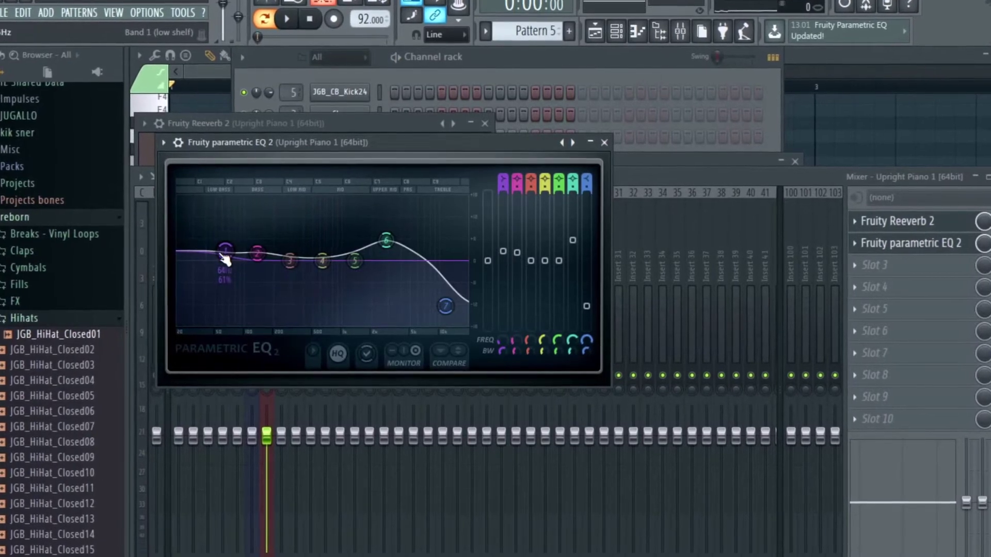
key("space")
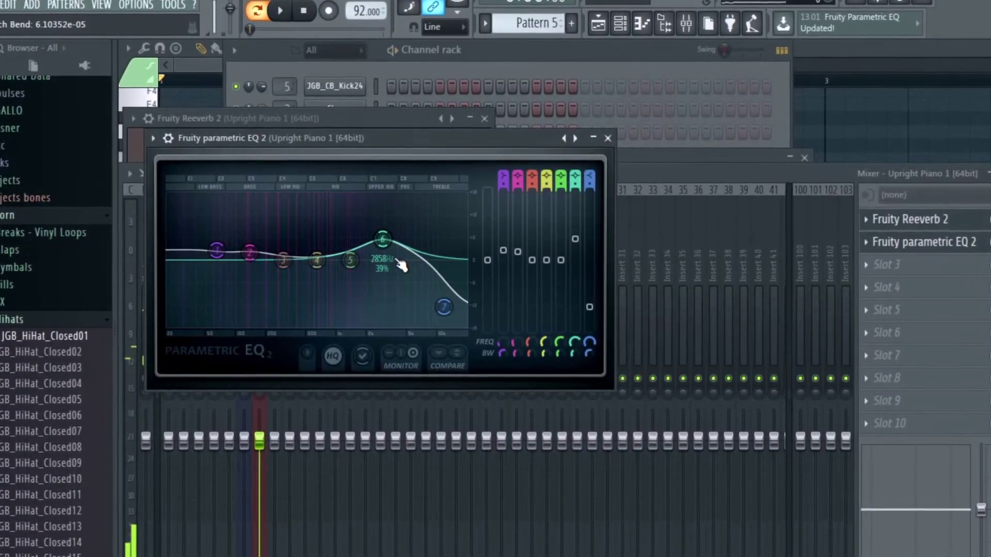
- Load Fruity Love Philter into effect slot 3 of the piano's mixer track, adjust its envelope and cutoff, and raise its second filter level
left_click(903, 265)
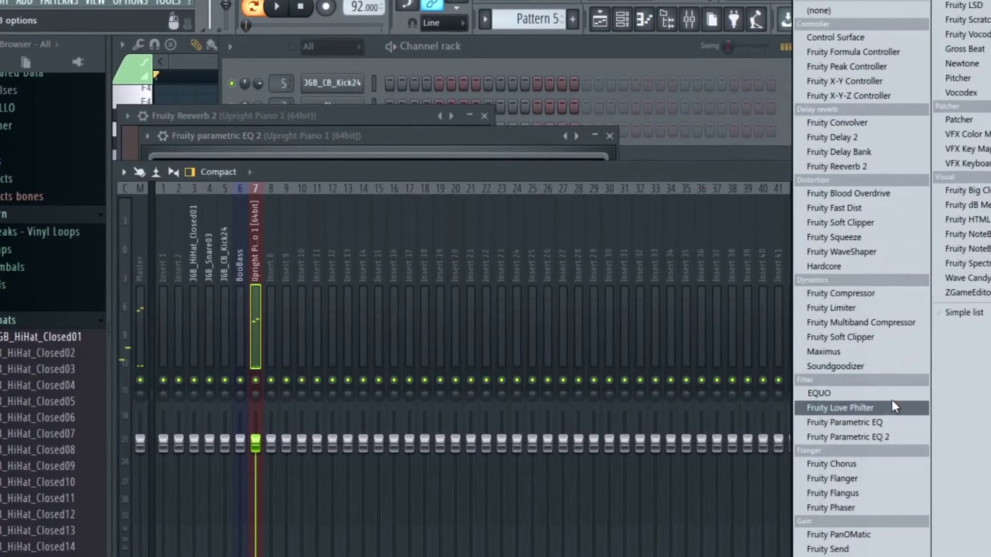
left_click(826, 409)
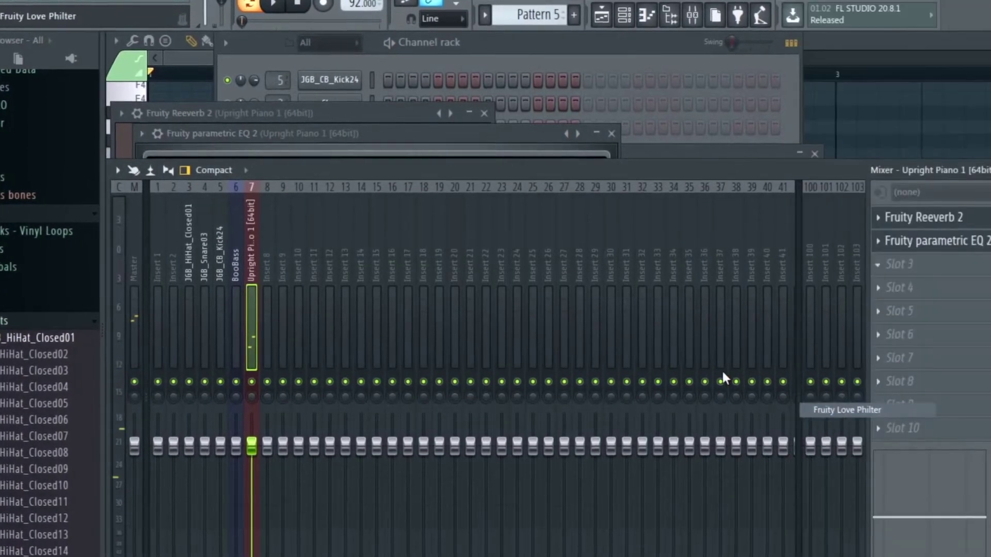
left_click_drag(249, 254, 249, 207)
left_click_drag(283, 251, 278, 283)
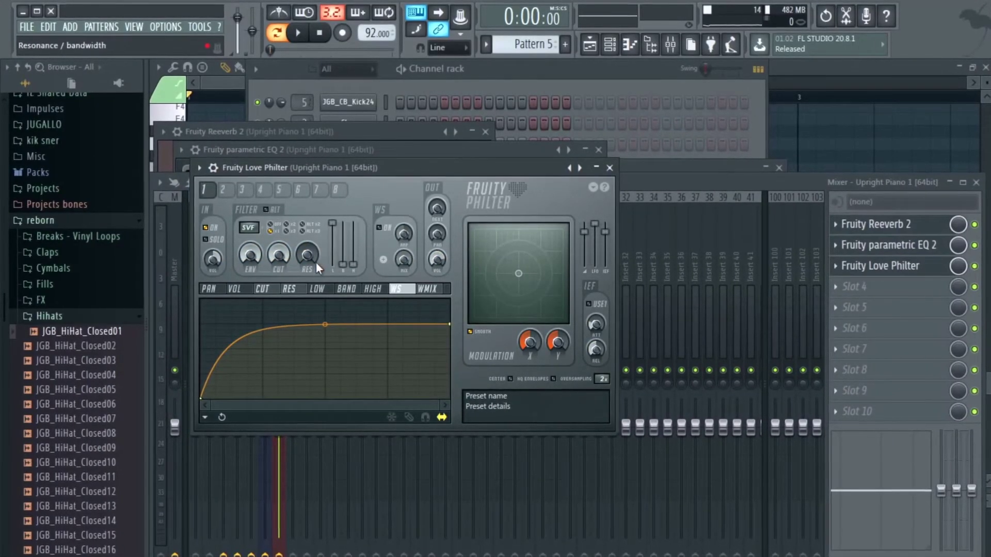
left_click_drag(343, 264, 343, 228)
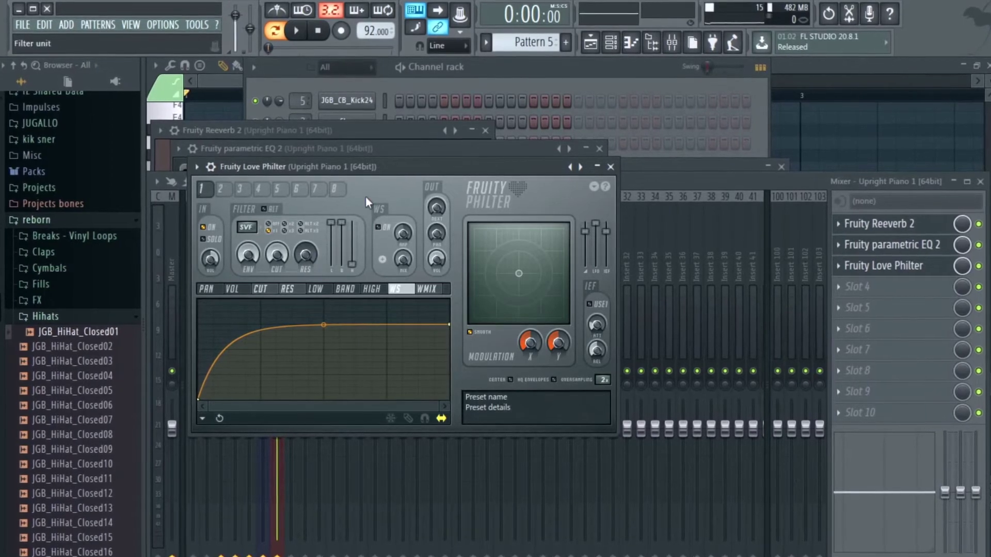
- Play the pattern briefly to hear the piano through Fruity Love Philter
left_click(624, 63)
key("space")
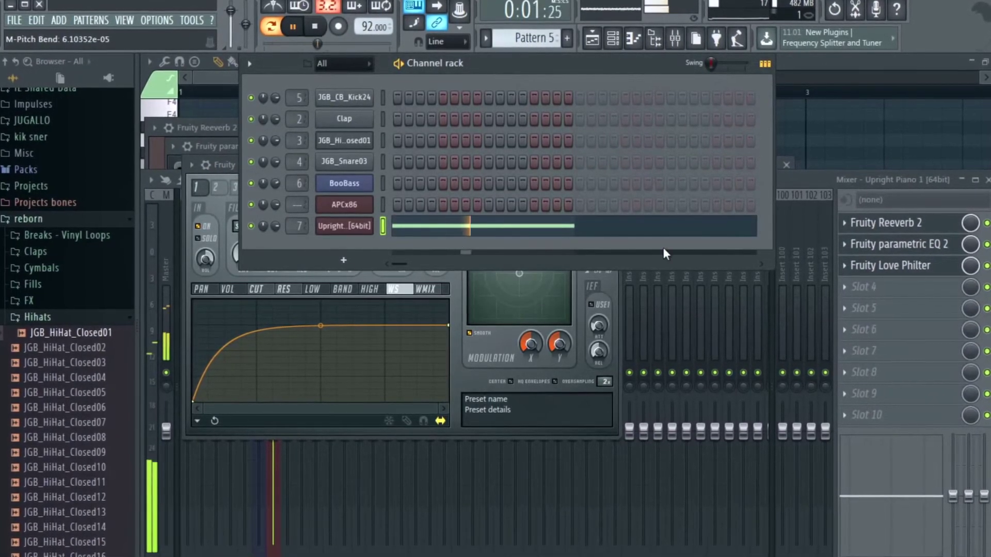
key("space")
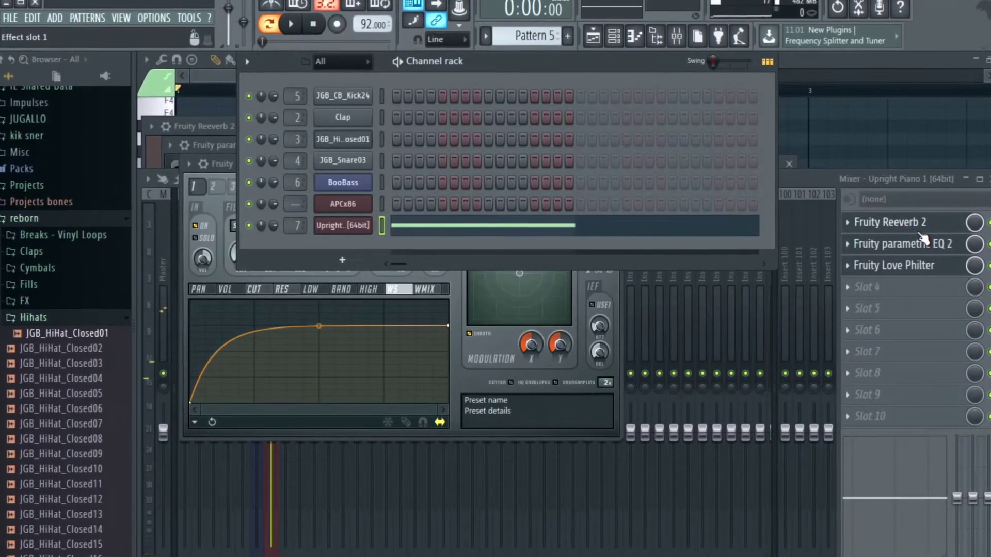
- Load Fruity Delay Bank into effect slot 4 of the piano's mixer track and play the pattern to hear the delay
left_click(899, 287)
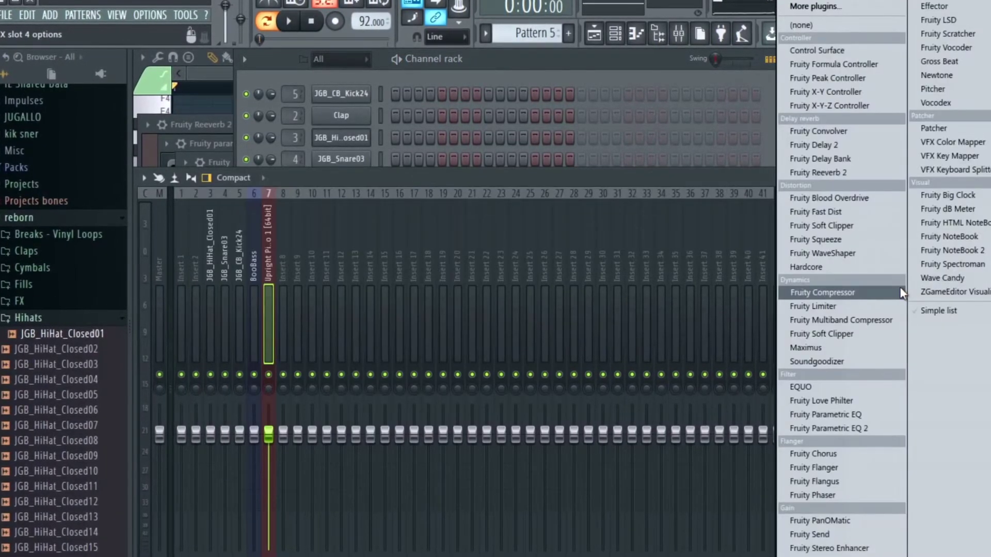
left_click(847, 154)
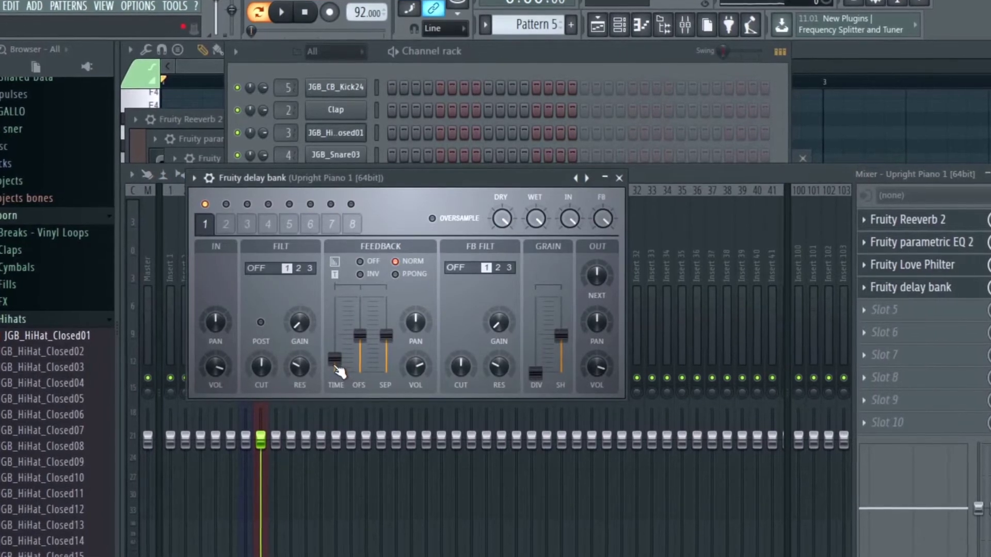
key("space")
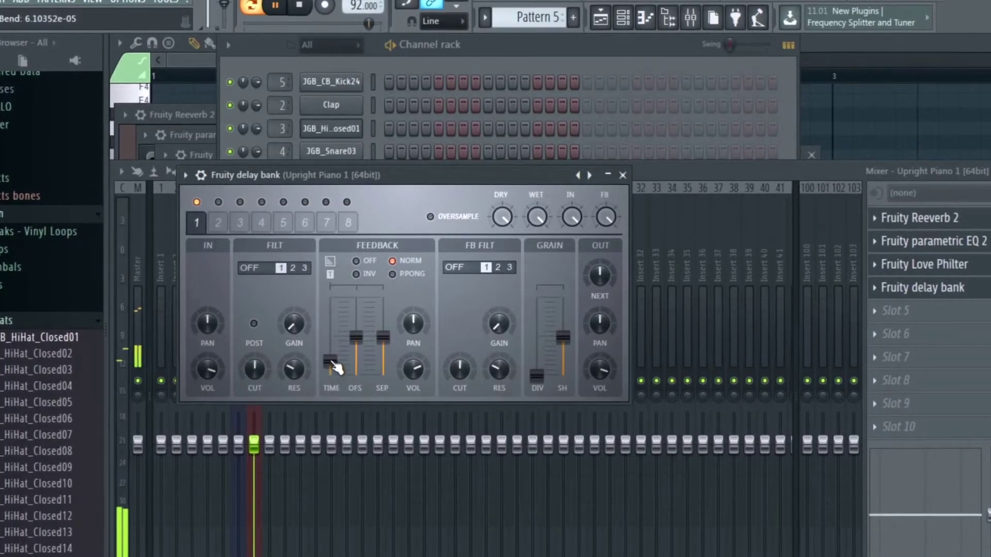
key("space")
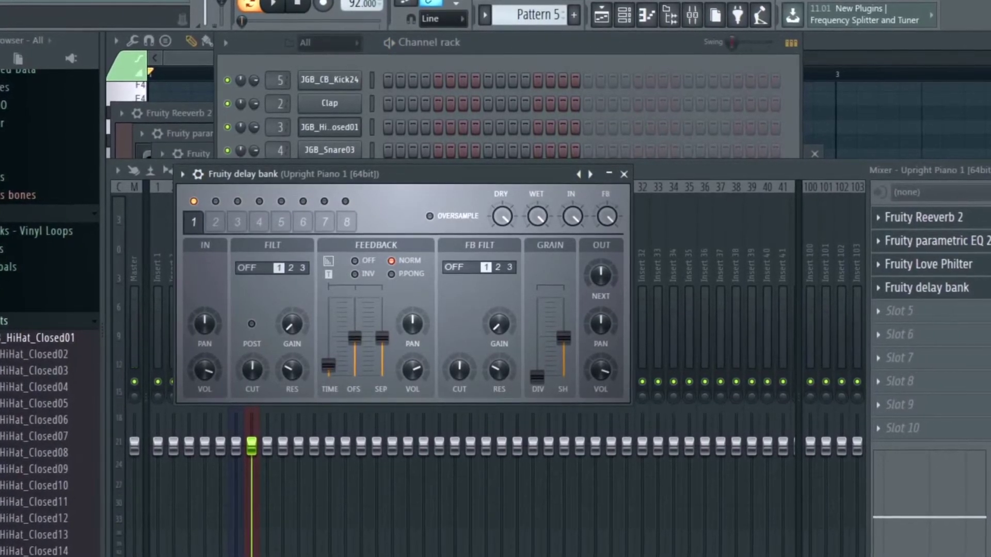
key("space")
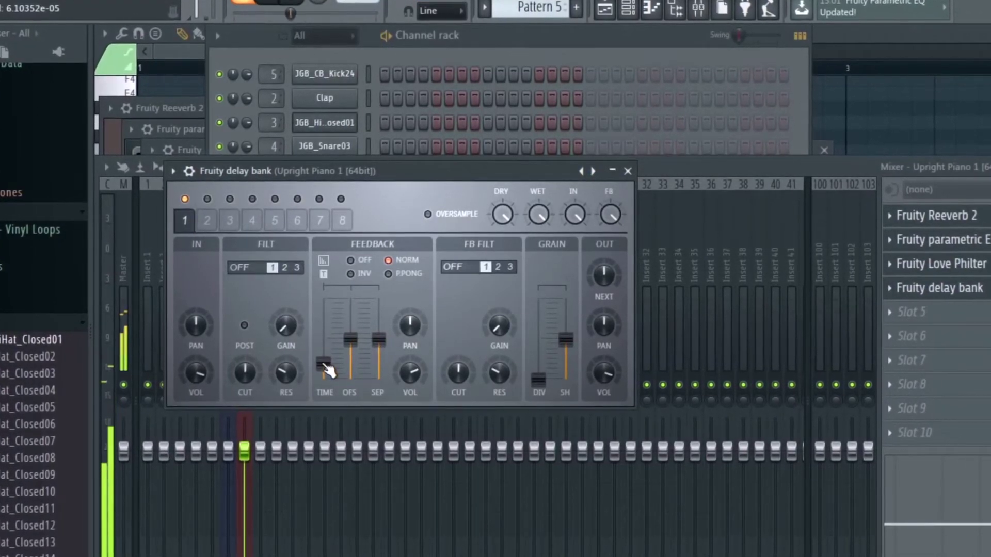
- Arrange Pattern 5 across bars 1 to 4 of Track 6 in the Playlist and unmute Tracks 2 and 3 for playback
left_click(875, 29)
left_click(629, 7)
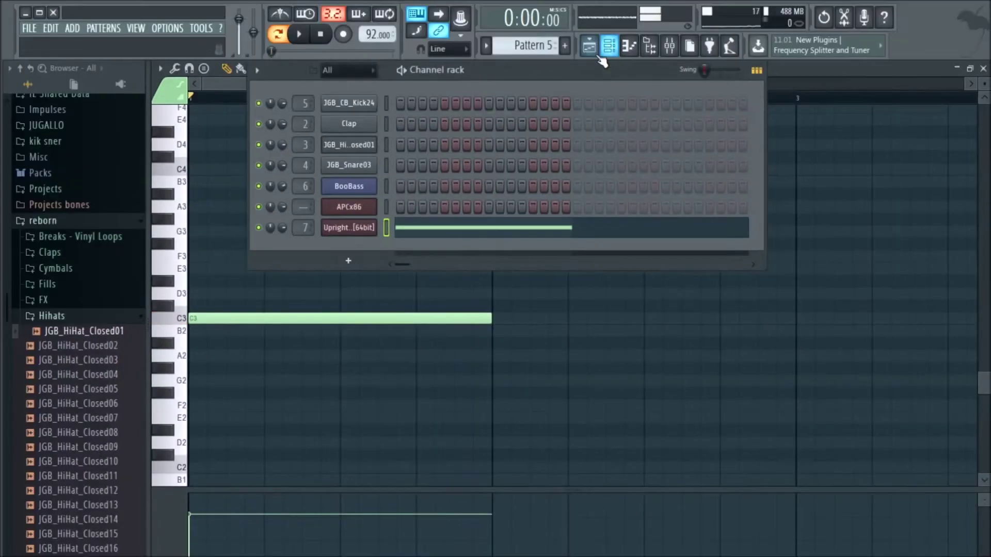
left_click(590, 46)
left_click_drag(349, 290, 505, 279)
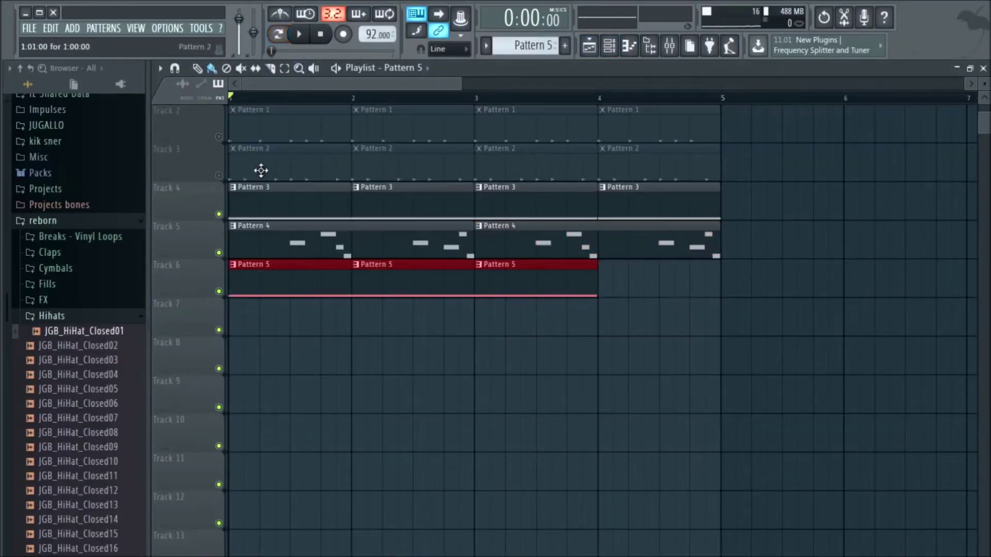
left_click(219, 176)
left_click(218, 137)
key("space")
left_click(605, 288)
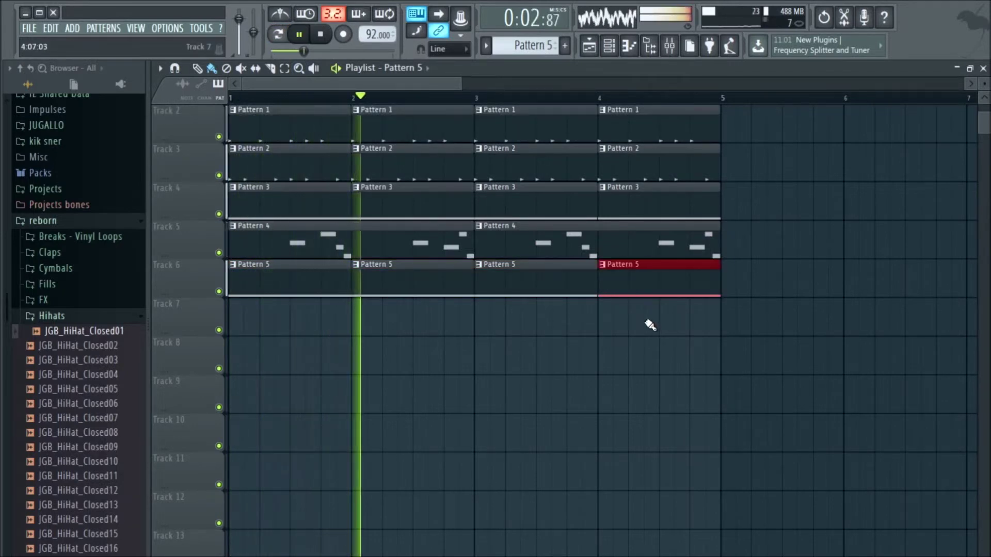
key("space")
- Lower the upright piano's channel volume to 64% and play the arrangement again
left_click(670, 45)
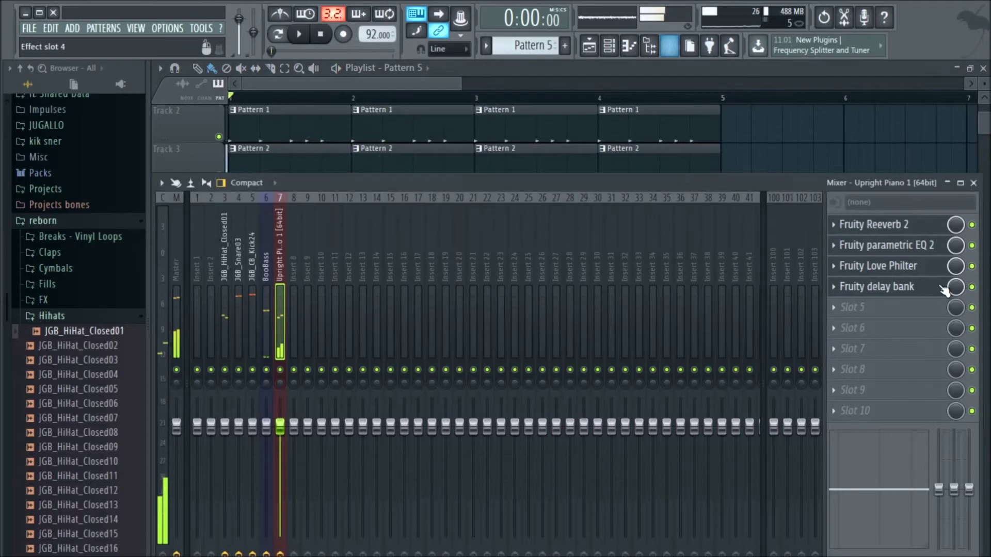
left_click(879, 289)
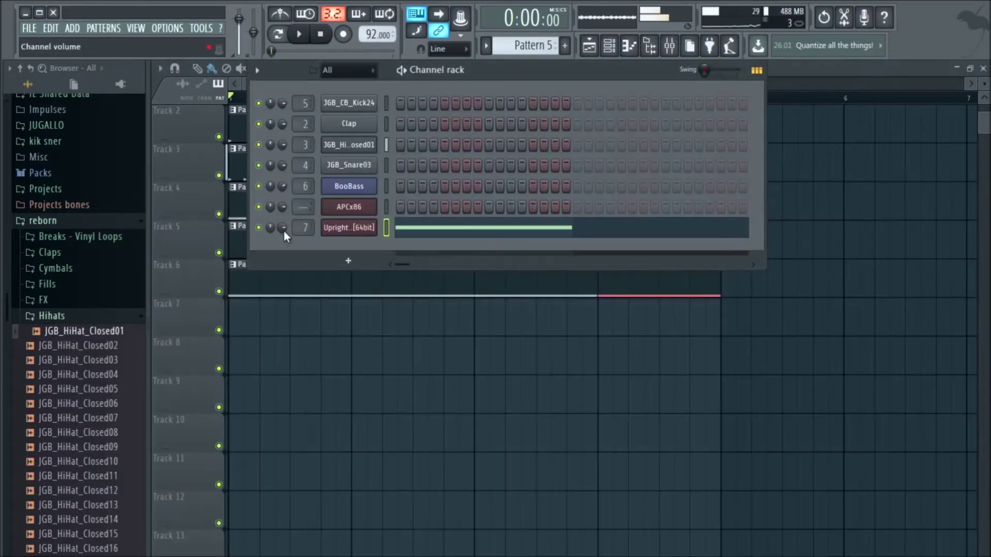
left_click_drag(283, 231, 284, 244)
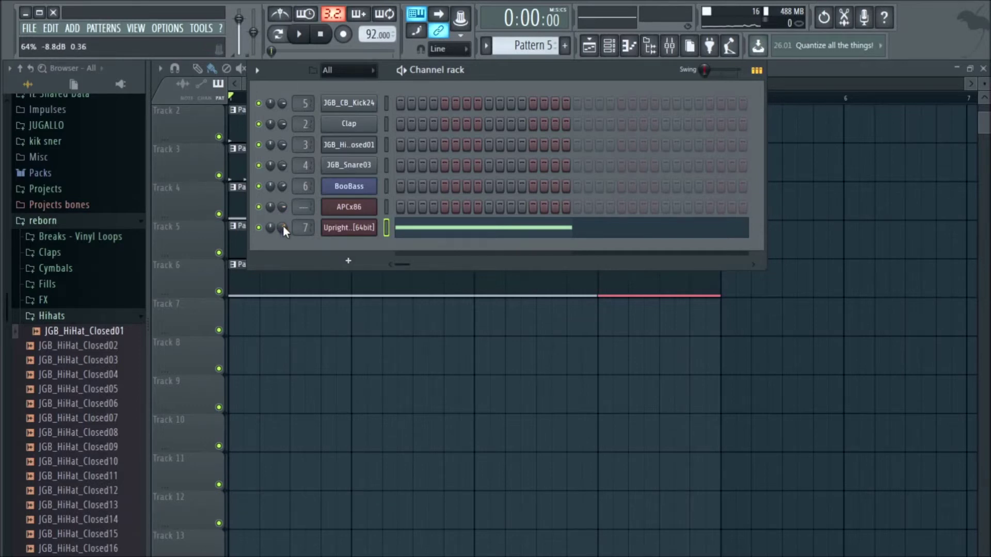
key("space")
left_click(816, 71)
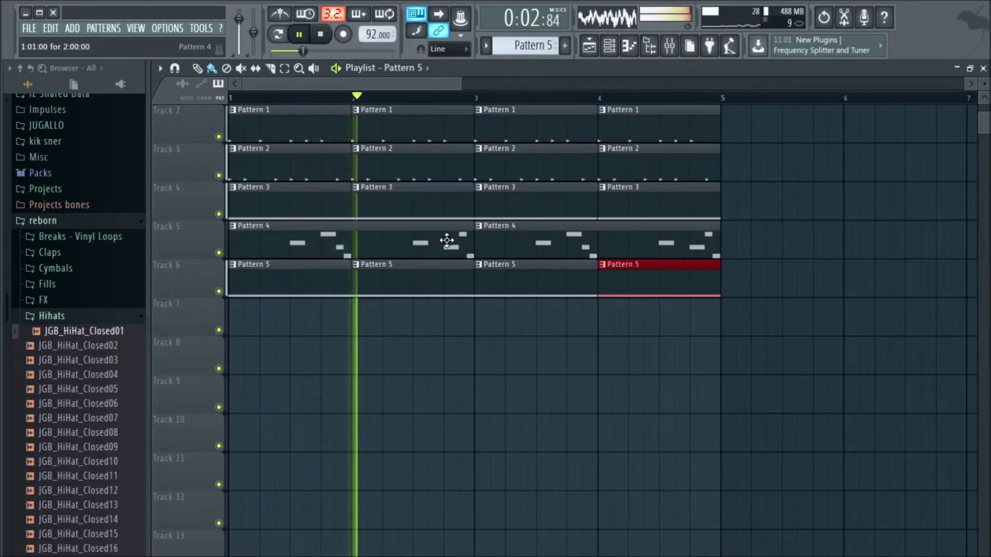
key("space")
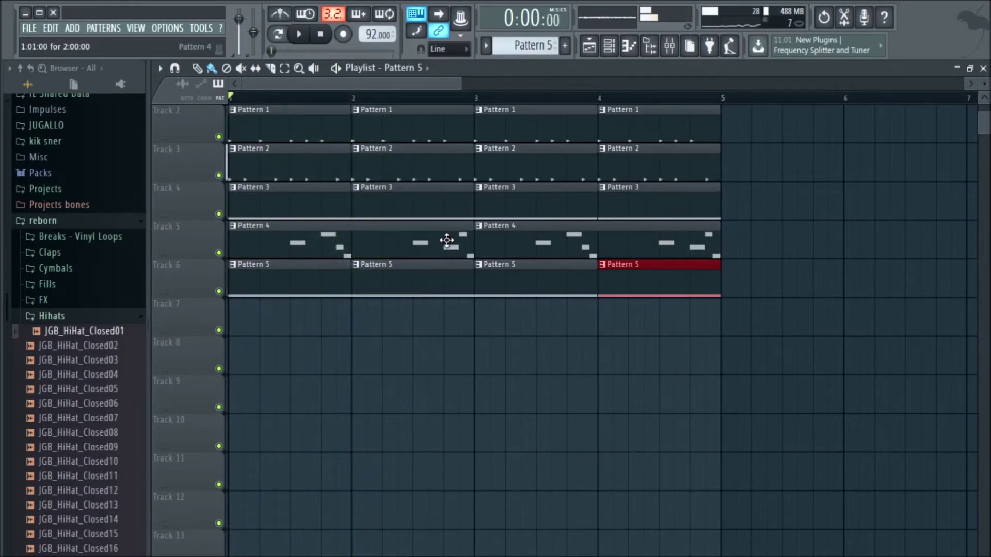
- Audition the JGB_Cym cymbal samples in the reborn kit's Cymbals folder
left_click(84, 318)
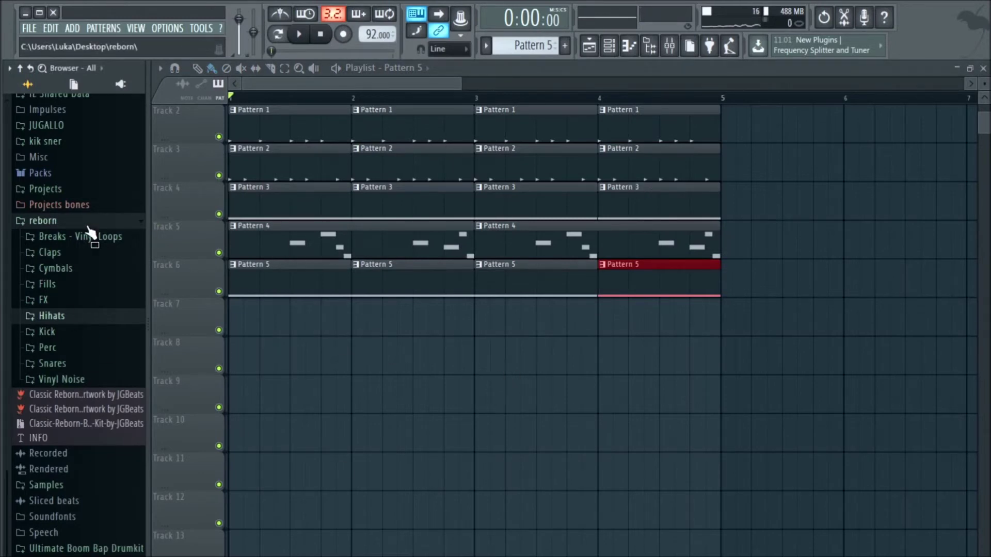
left_click(84, 270)
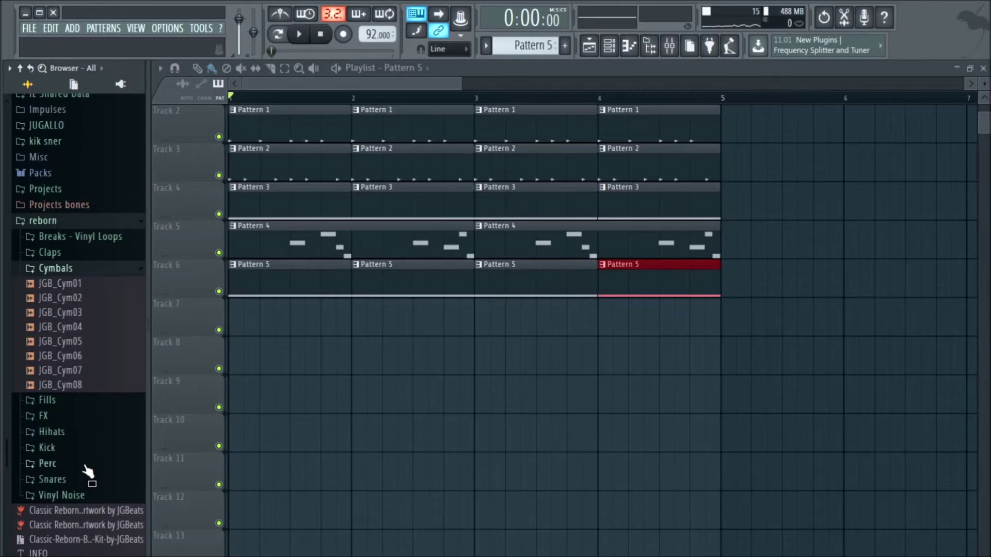
scroll(80, 349, "down", 5)
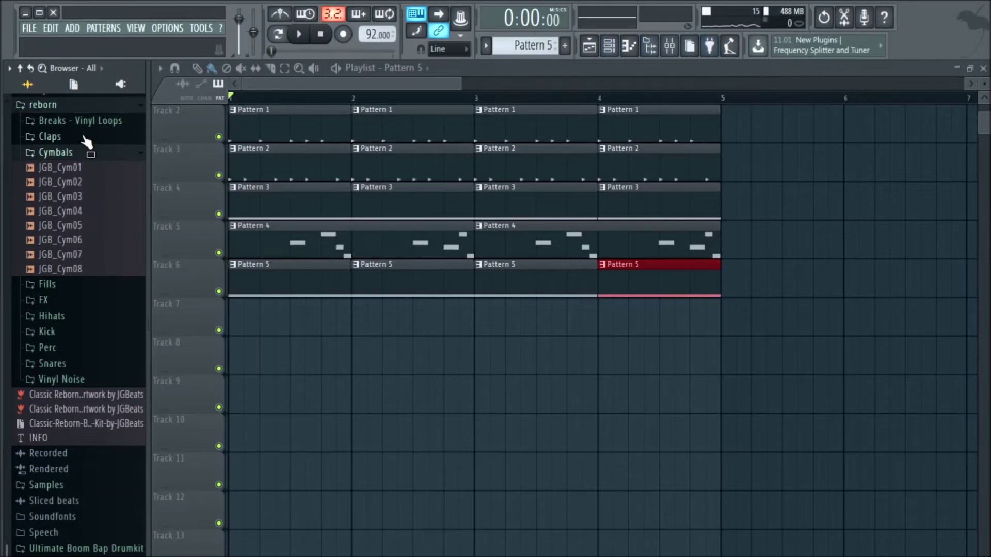
left_click(75, 184)
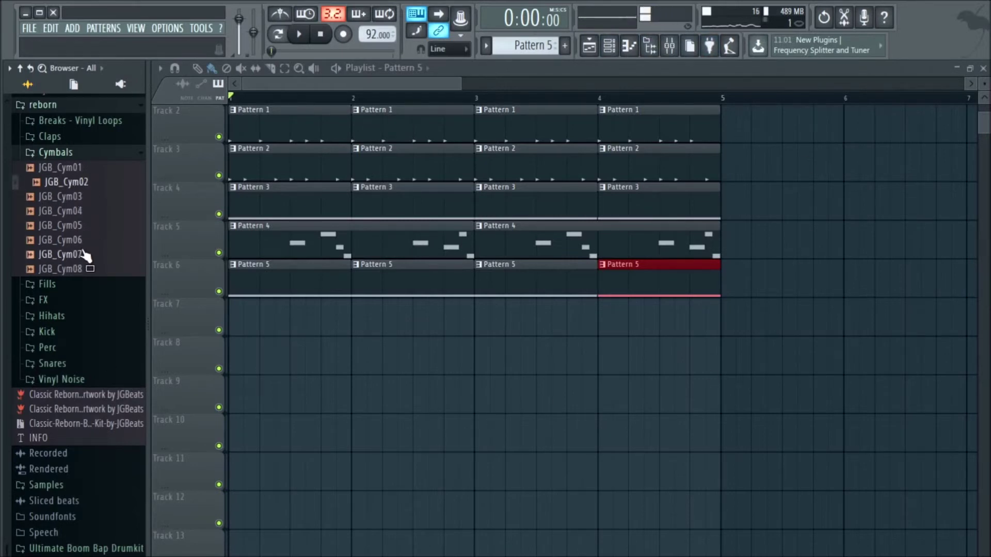
left_click(86, 168)
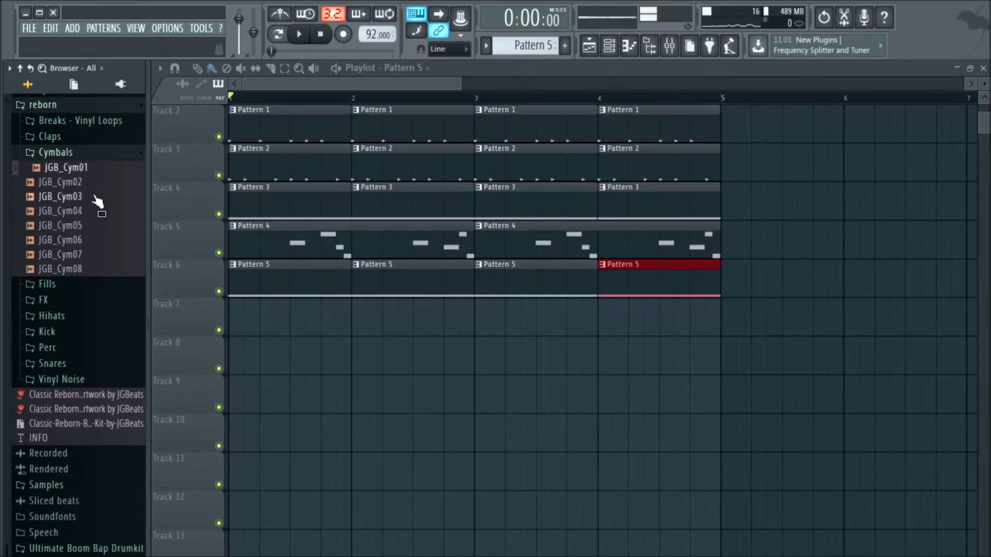
left_click(93, 198)
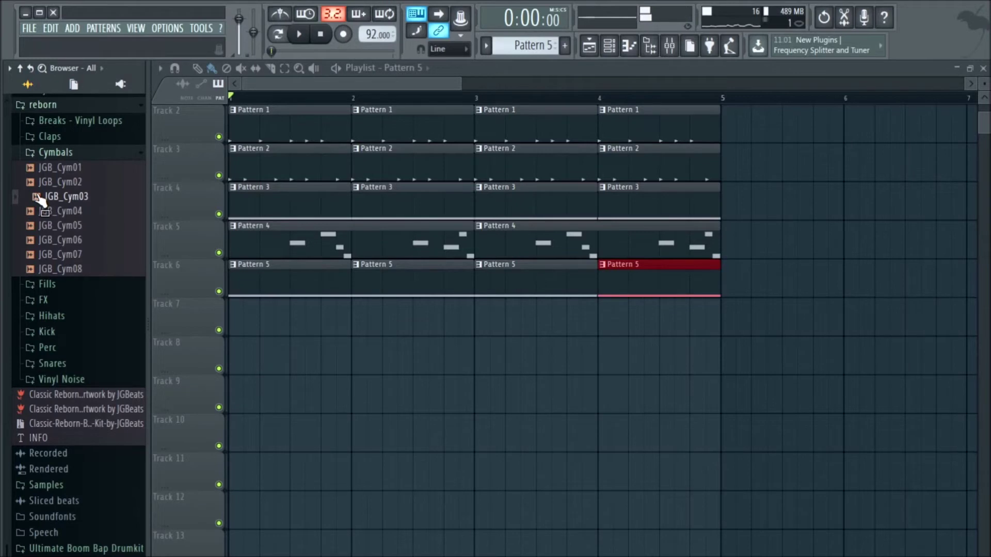
left_click(86, 216)
left_click(88, 230)
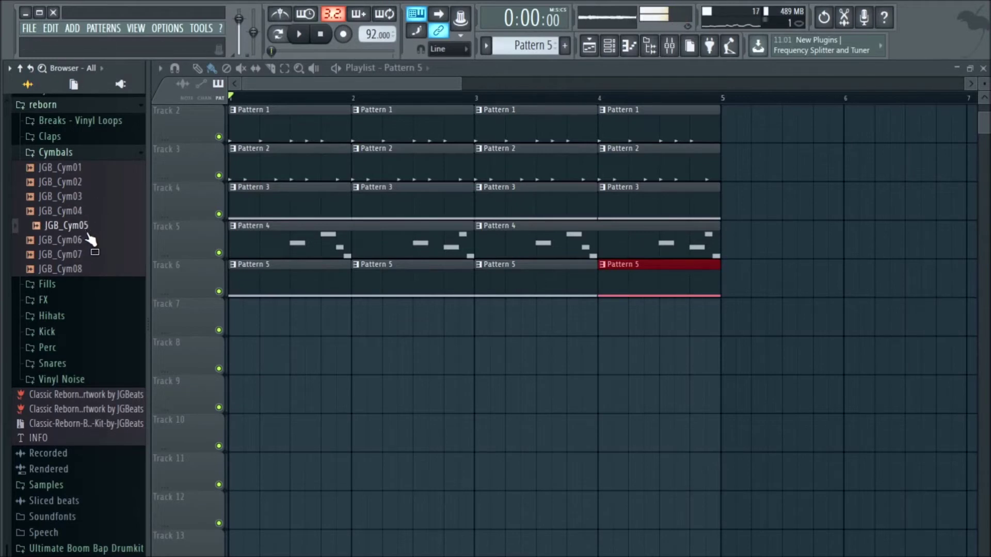
key("Up")
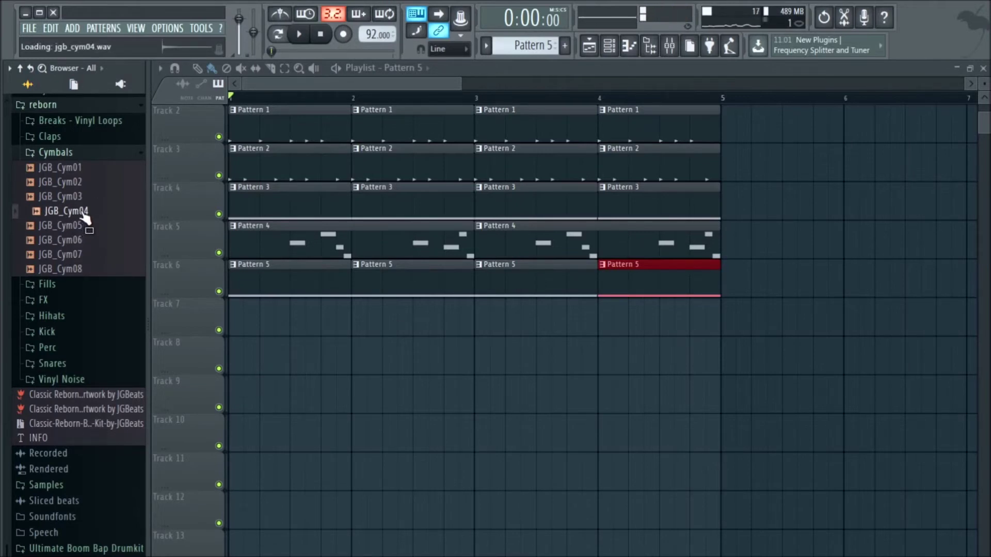
left_click(88, 269)
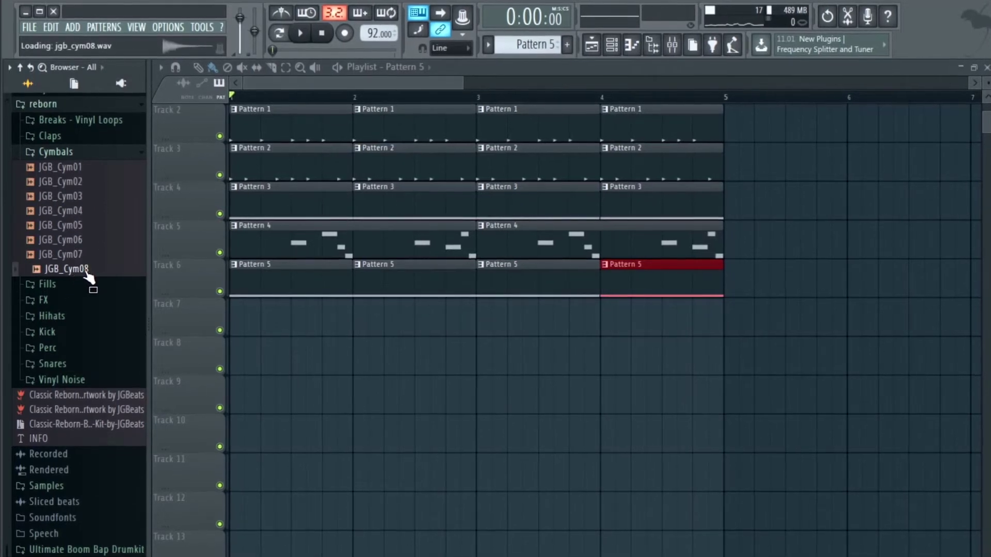
- Compare JGB_Cym03 with JGB_Cym04 and place JGB_Cym04 on Track 7 at the start of bar 1
left_click(80, 197)
left_click(86, 214)
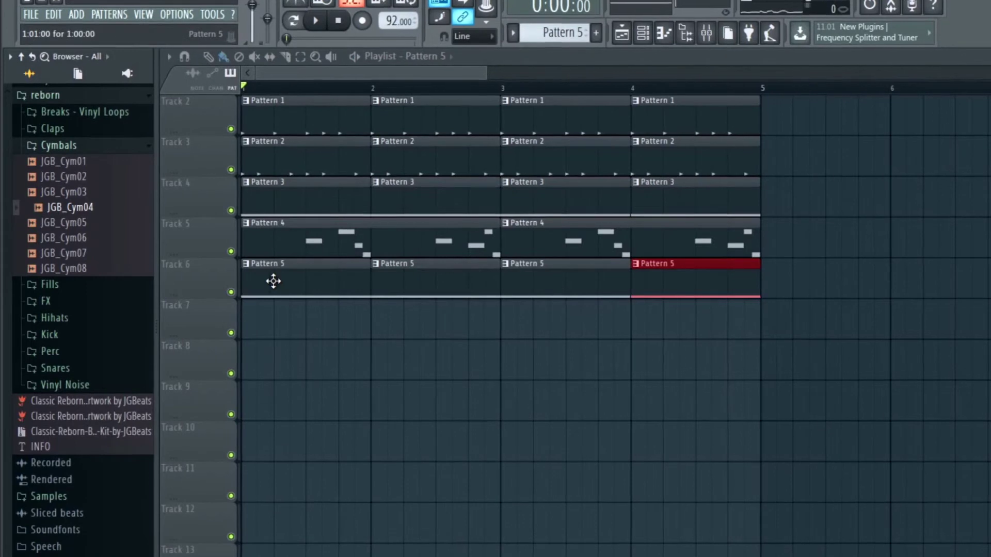
left_click(87, 206)
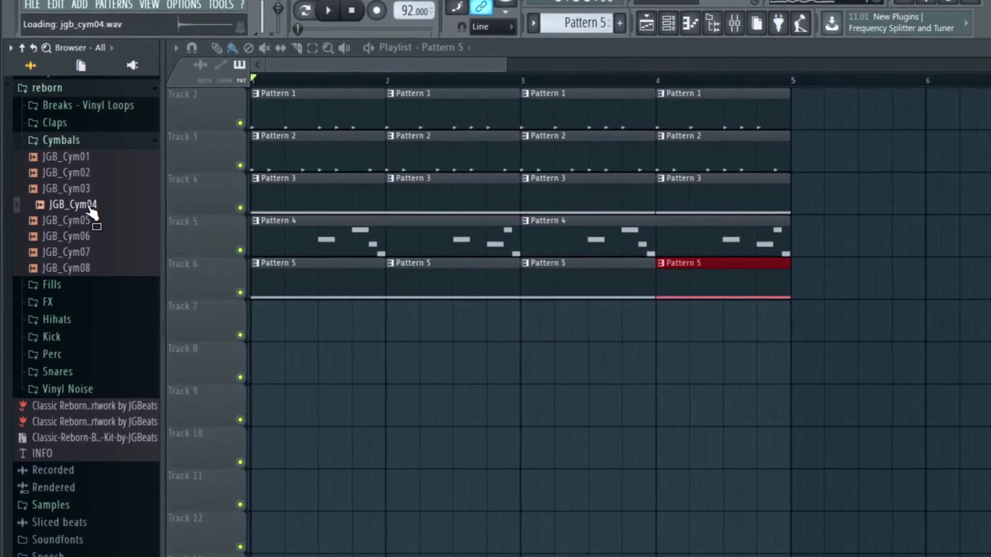
left_click_drag(90, 207, 378, 327)
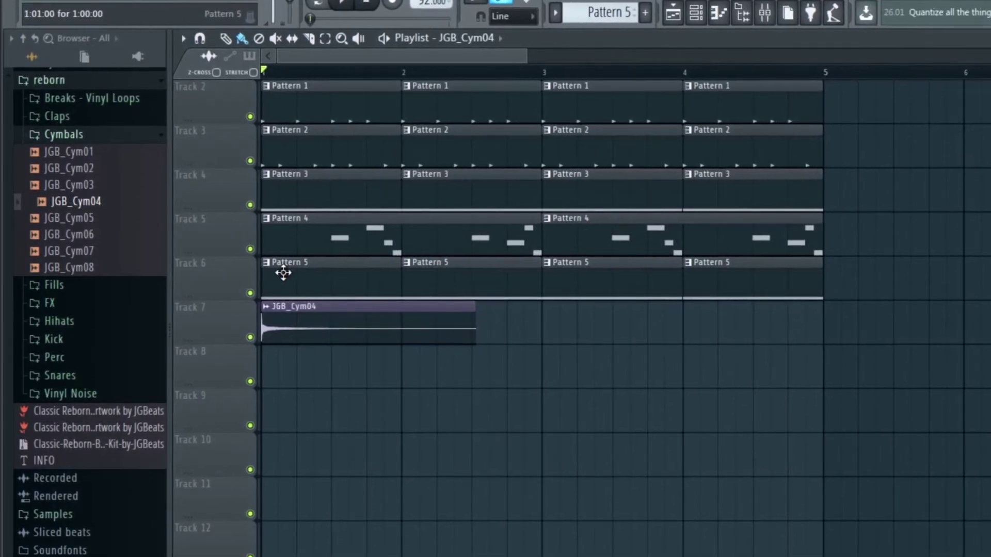
- Mute Tracks 2 to 6 and play the JGB_Cym04 clip on its own
left_click(249, 249)
left_click_drag(252, 293, 253, 114)
key("space")
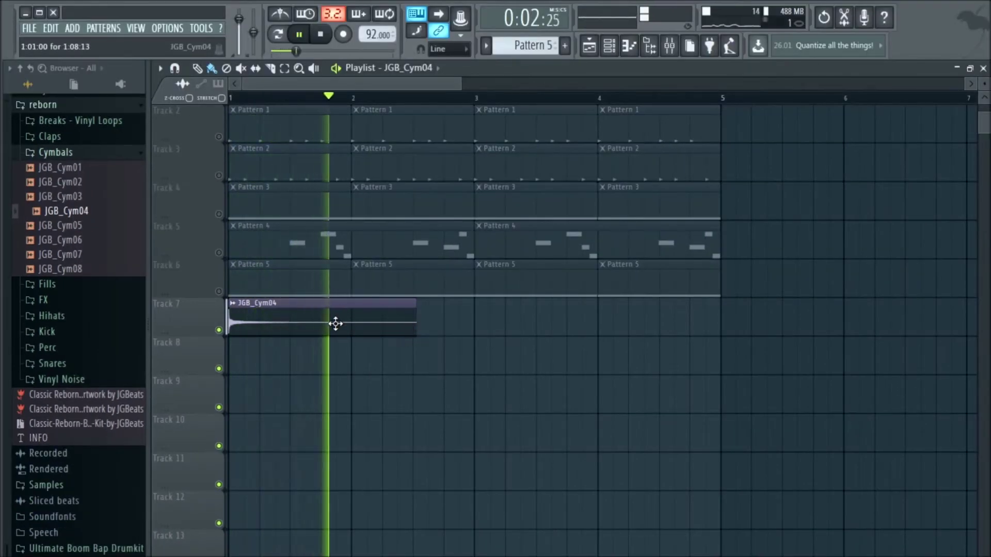
key("space")
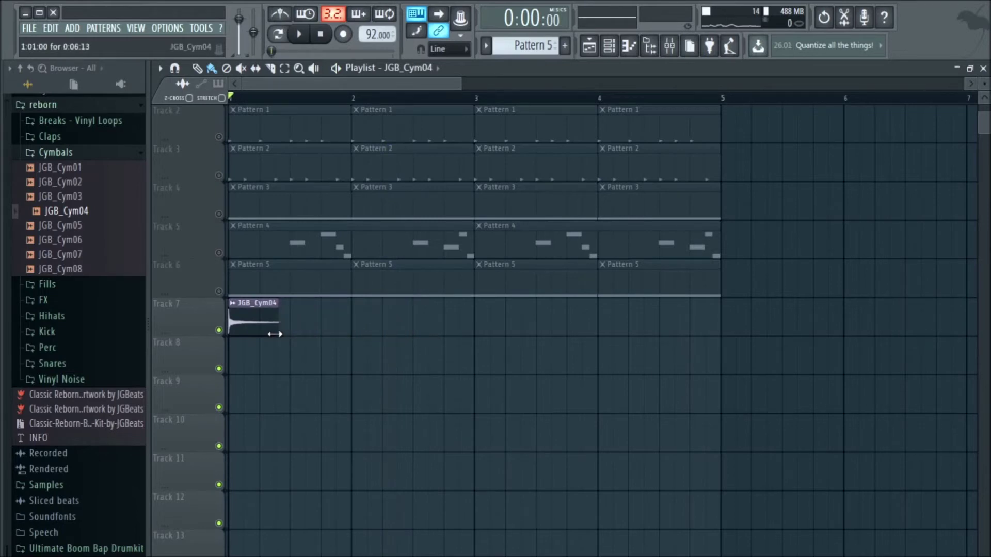
- Route the JGB_Cym04 channel to a free mixer track and add Fruity Reeverb 2 with its wet level at 18%
double_click(243, 323)
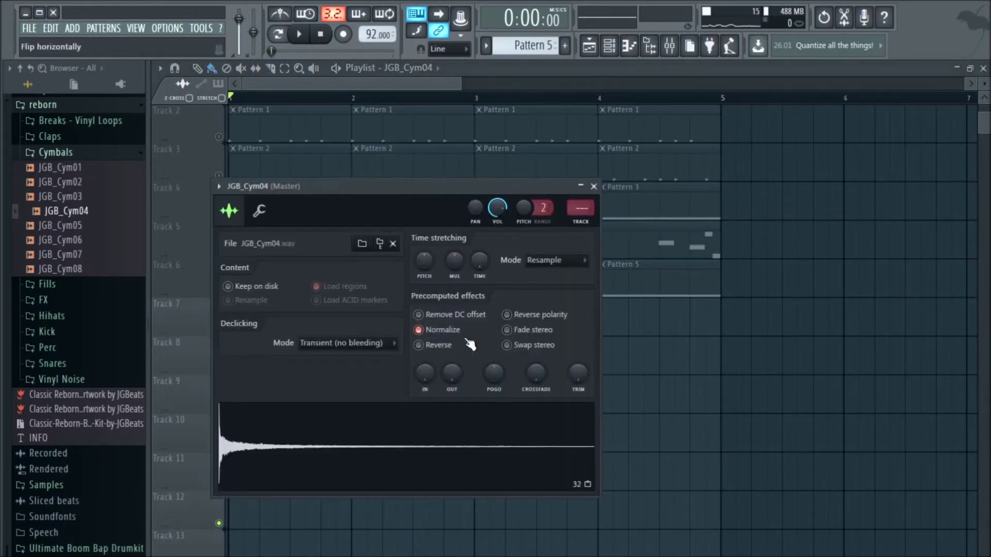
left_click(219, 186)
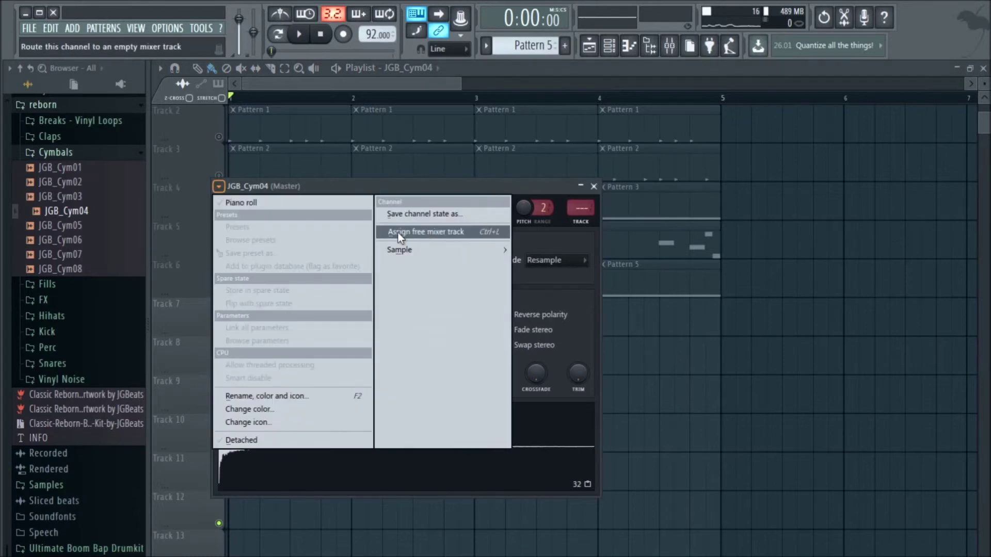
left_click(425, 233)
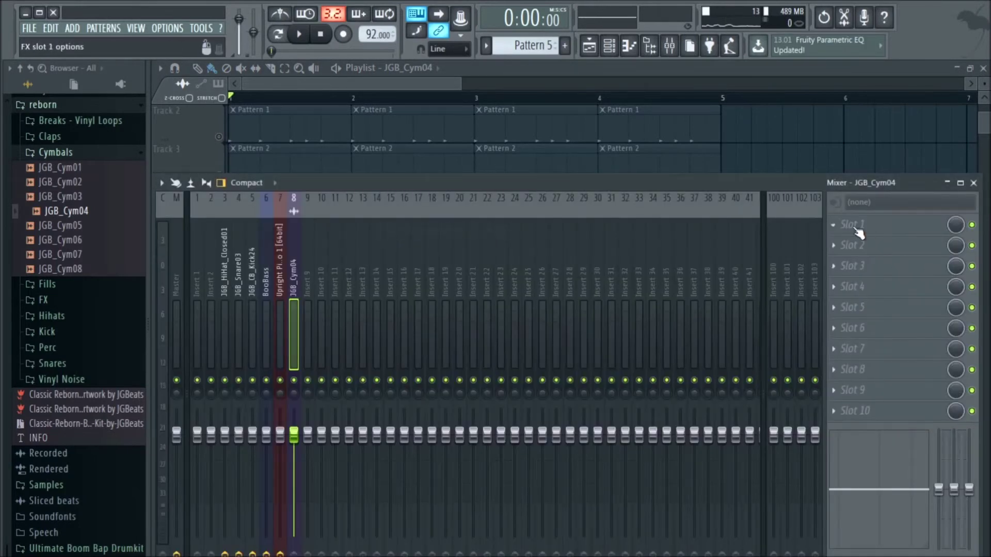
left_click(855, 231)
left_click(827, 180)
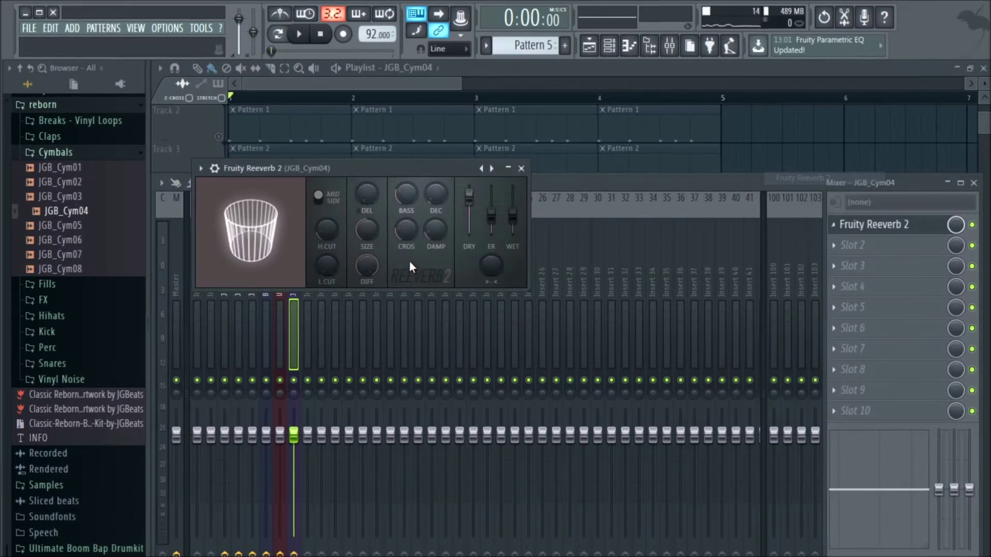
left_click_drag(513, 212, 513, 225)
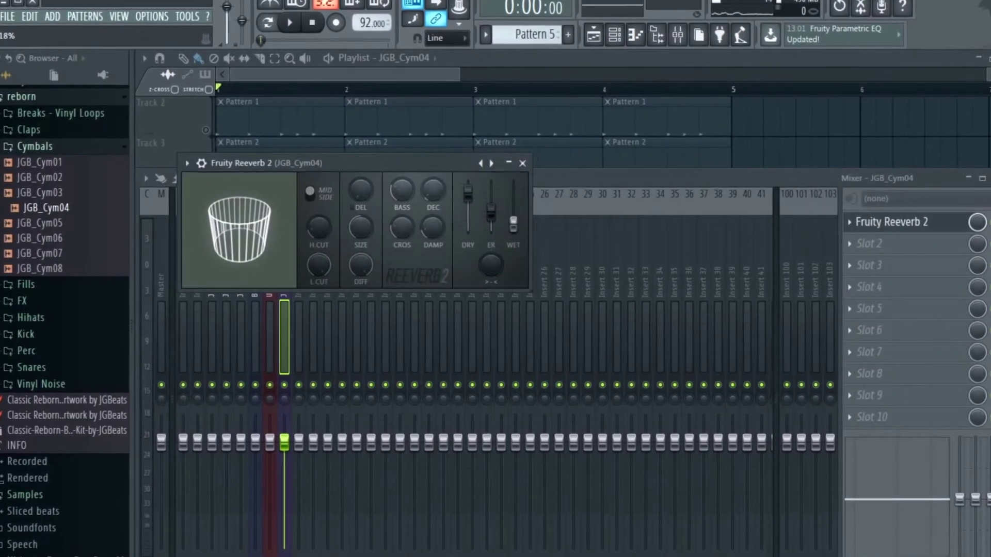
- Add Fruity Parametric EQ 2 to the cymbal's mixer track and cut the highs with band 7 at about 7.4 kHz while playing
left_click(873, 242)
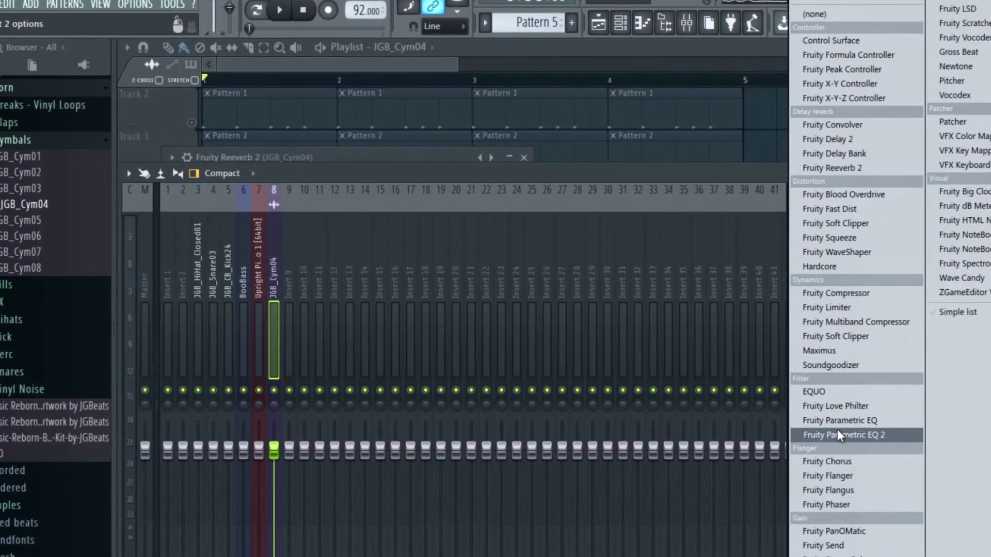
left_click(838, 433)
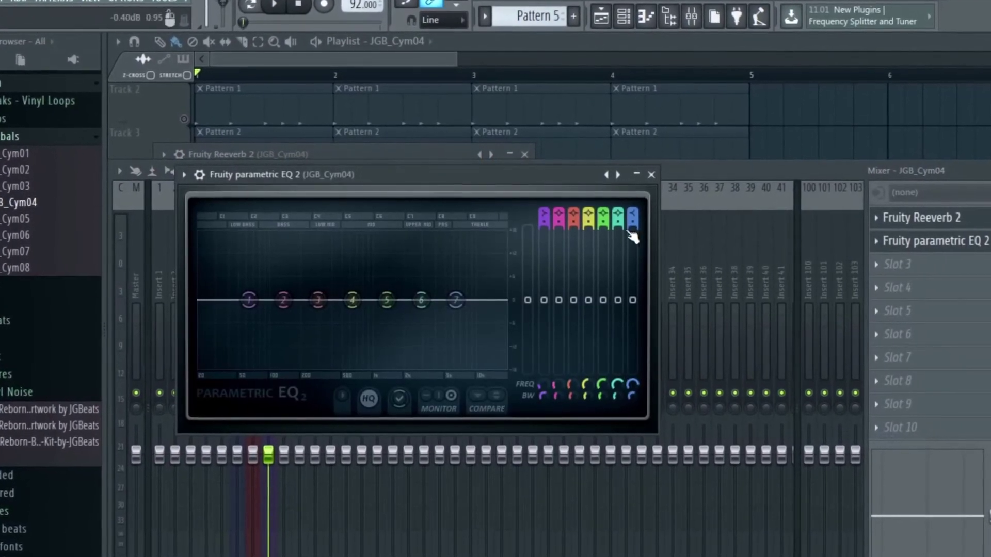
left_click_drag(454, 304, 489, 378)
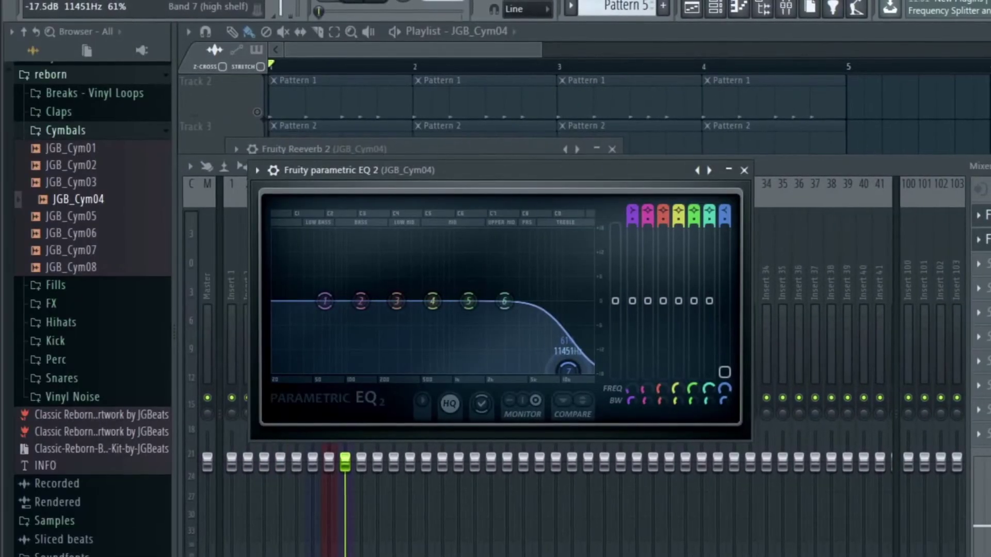
key("space")
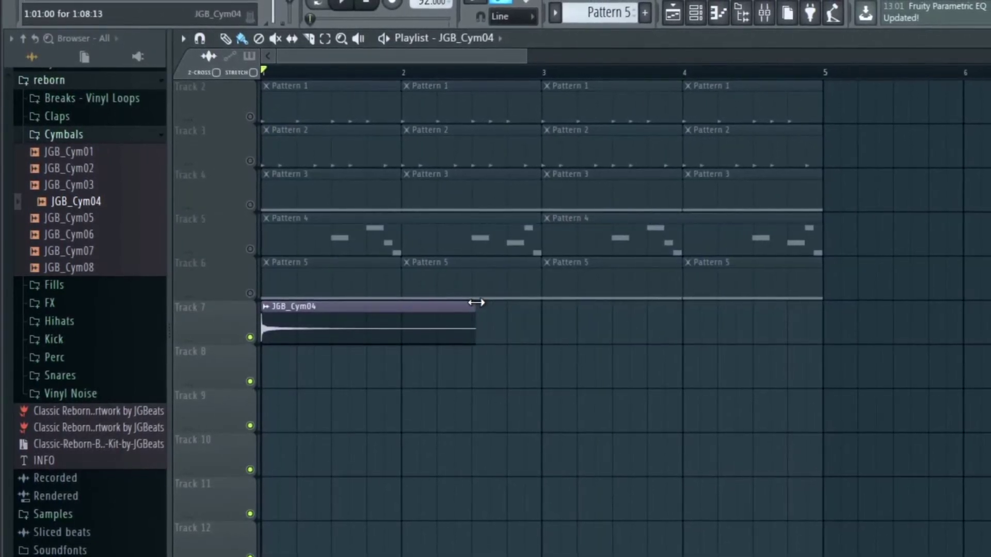
left_click(763, 16)
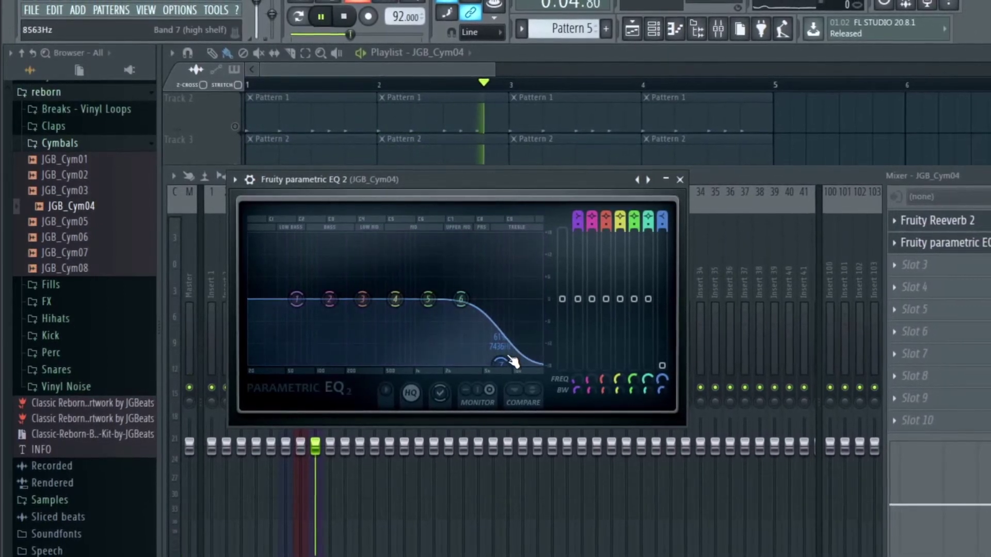
key("space")
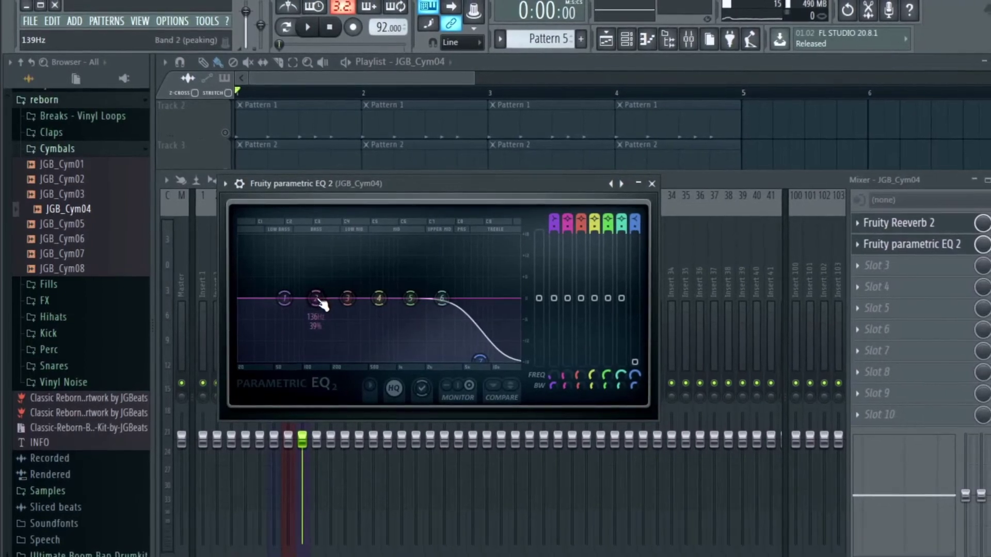
- Add Fruity Love Philter as the cymbal track's third effect and play the clip in the Playlist
left_click(839, 305)
left_click(821, 395)
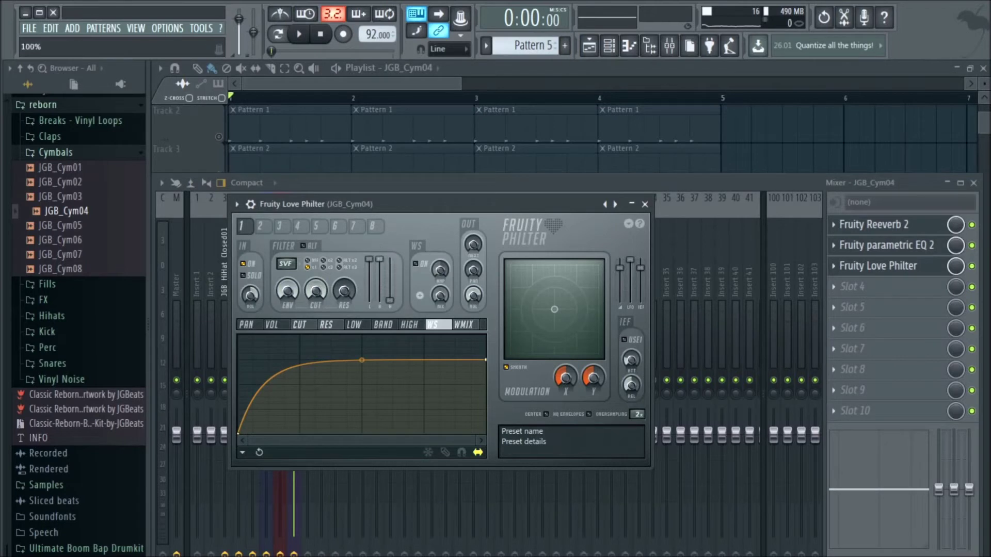
left_click(599, 66)
key("space")
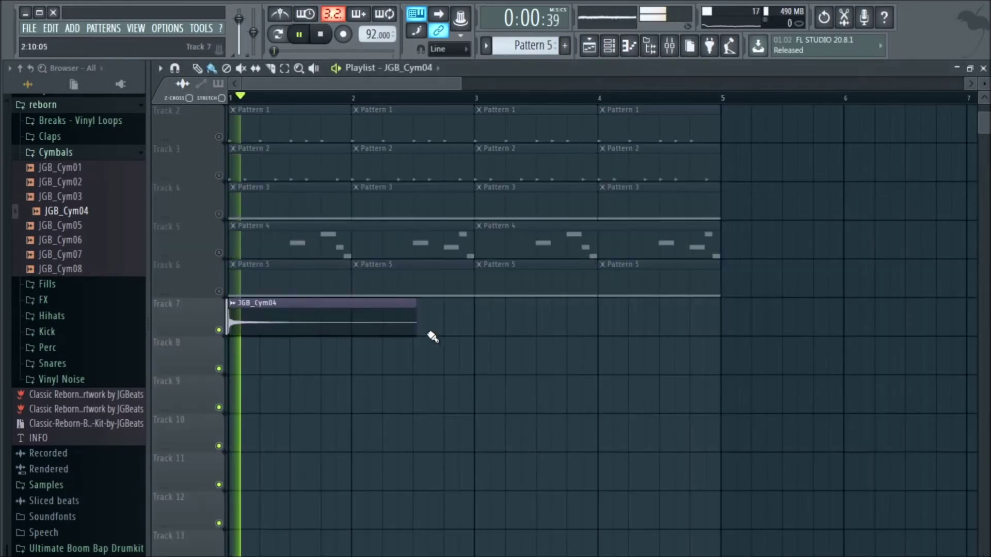
- Trim the JGB_Cym04 clip on Track 7 to about half a bar and play it again
left_click_drag(412, 330, 384, 332)
key("space")
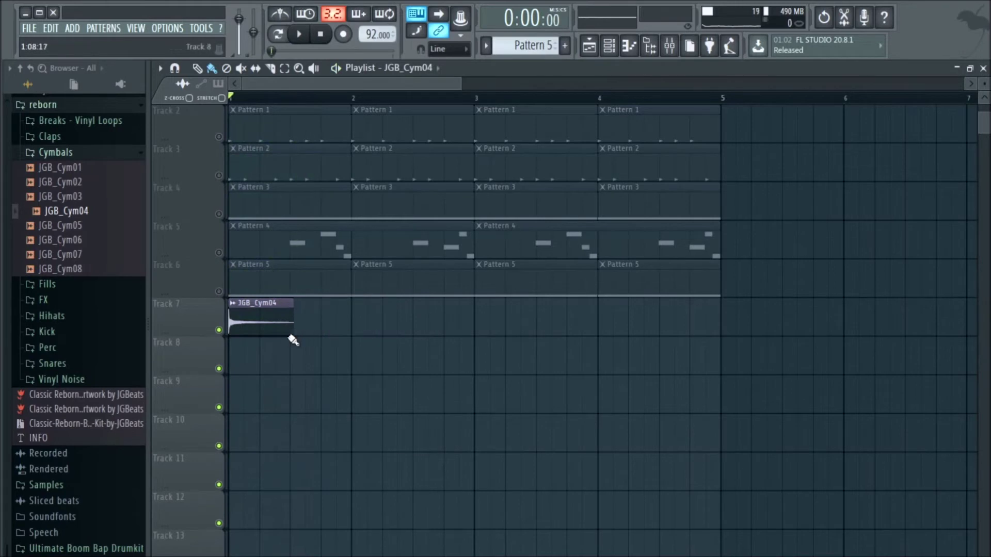
left_click_drag(292, 329, 372, 327)
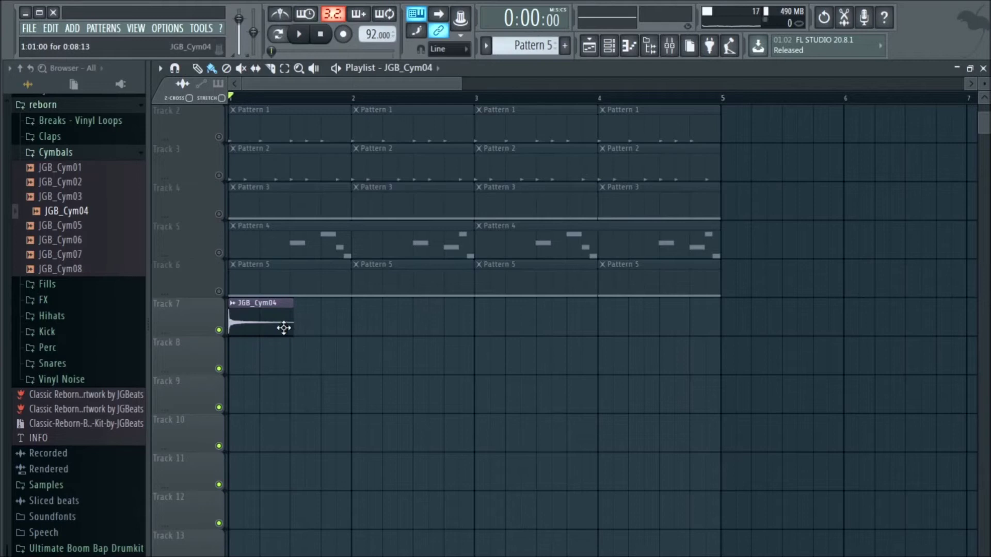
scroll(528, 324, "down", 2)
key("space")
key("space")
- Unmute Tracks 2 to 6 in the Playlist
left_click(218, 291)
left_click(219, 253)
left_click(219, 214)
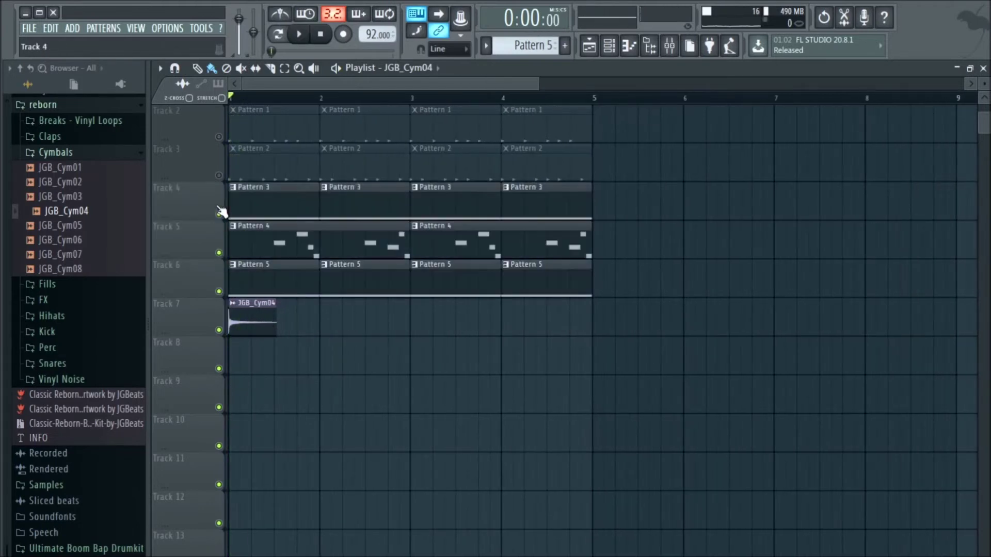
left_click(219, 175)
left_click(218, 136)
- Play the arrangement and place another JGB_Cym04 clip on Track 7 at the start of bar 3
key("space")
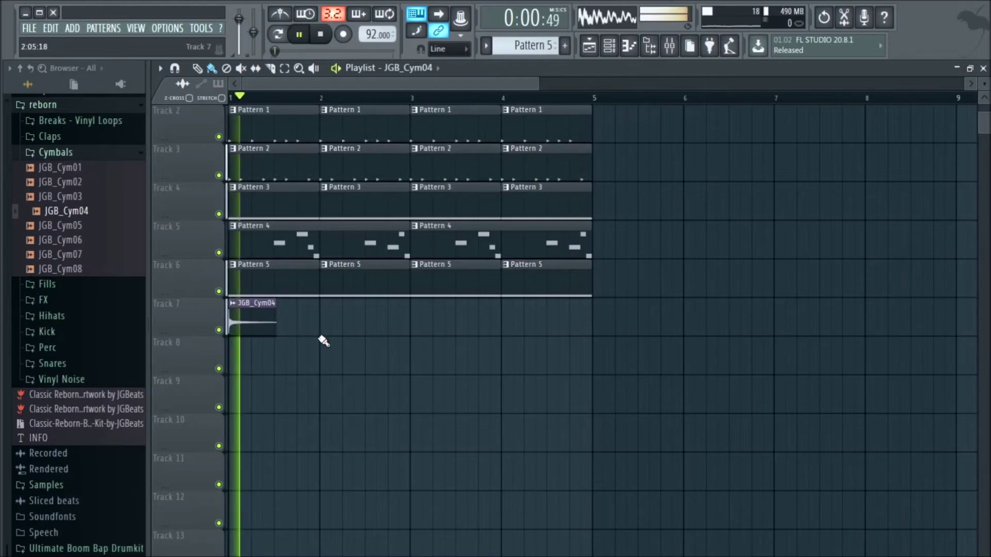
left_click(416, 317)
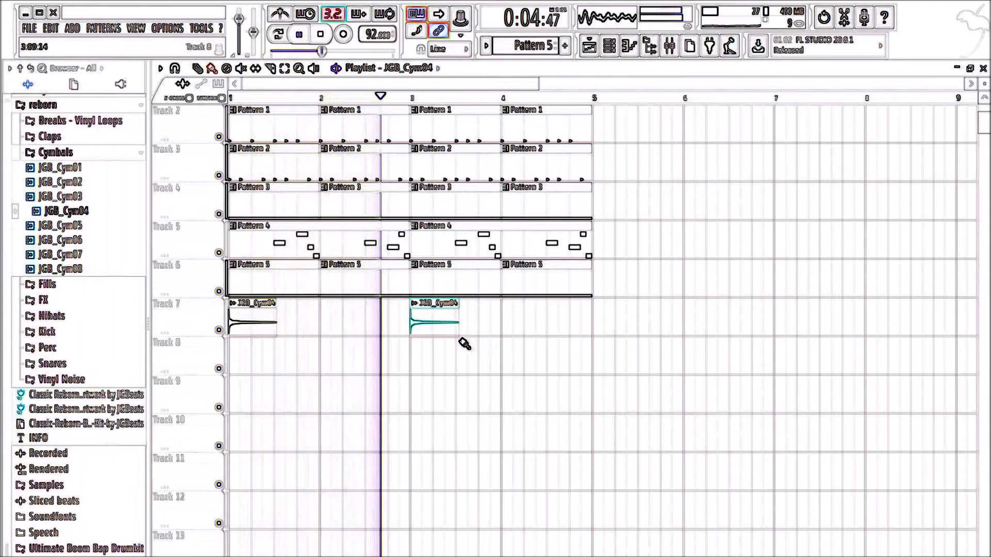
scroll(458, 323, "down", 2)
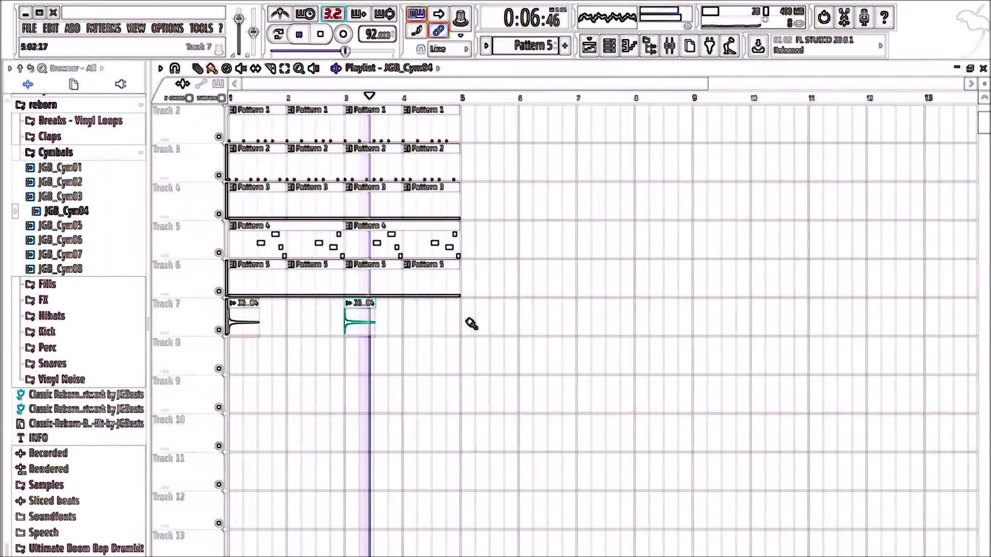
- Stop playback, select all clips in bars 1 to 4 and duplicate them to start at bar 5
left_click(287, 69)
key("space")
scroll(513, 192, "down", 1)
left_click_drag(452, 114, 117, 436)
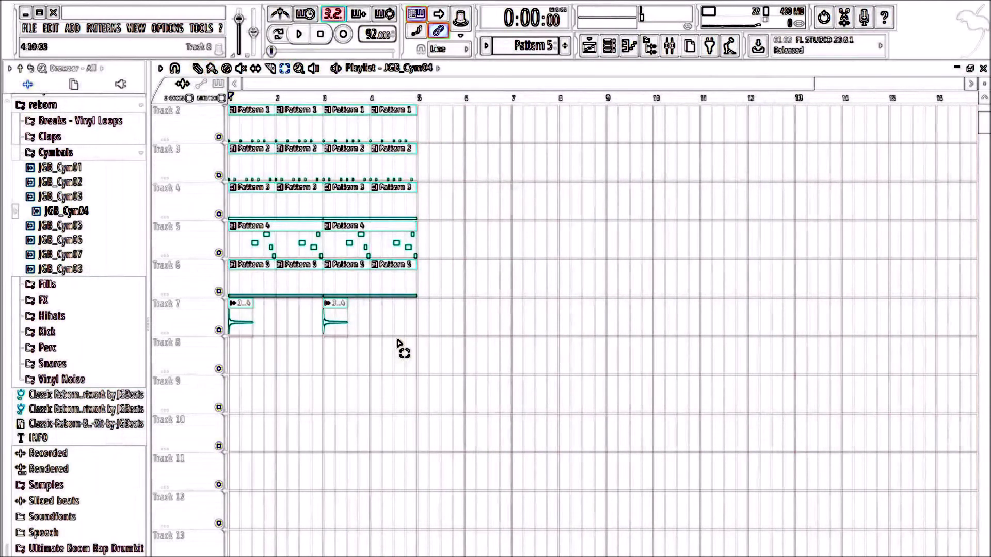
left_click_drag(268, 132, 453, 132)
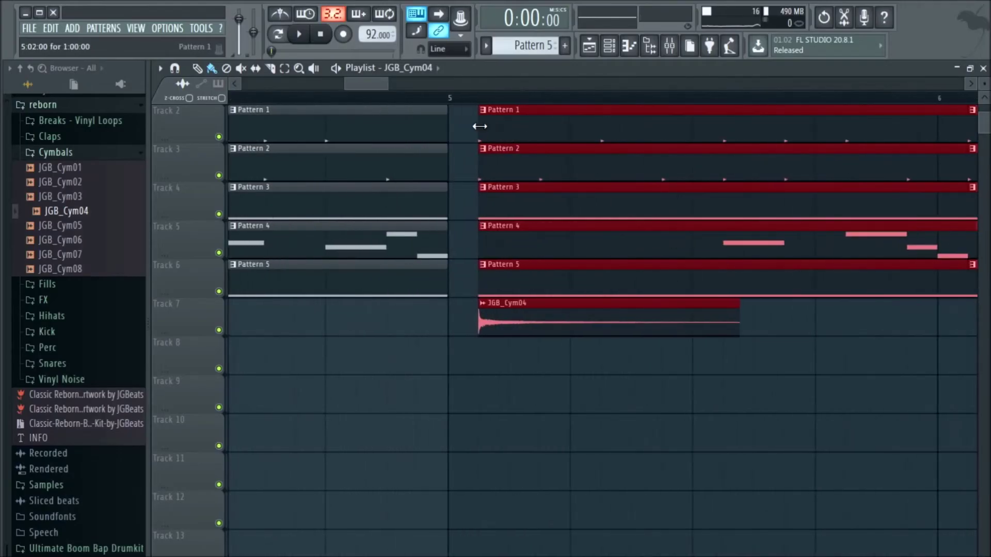
scroll(473, 130, "down", 6, "ctrl")
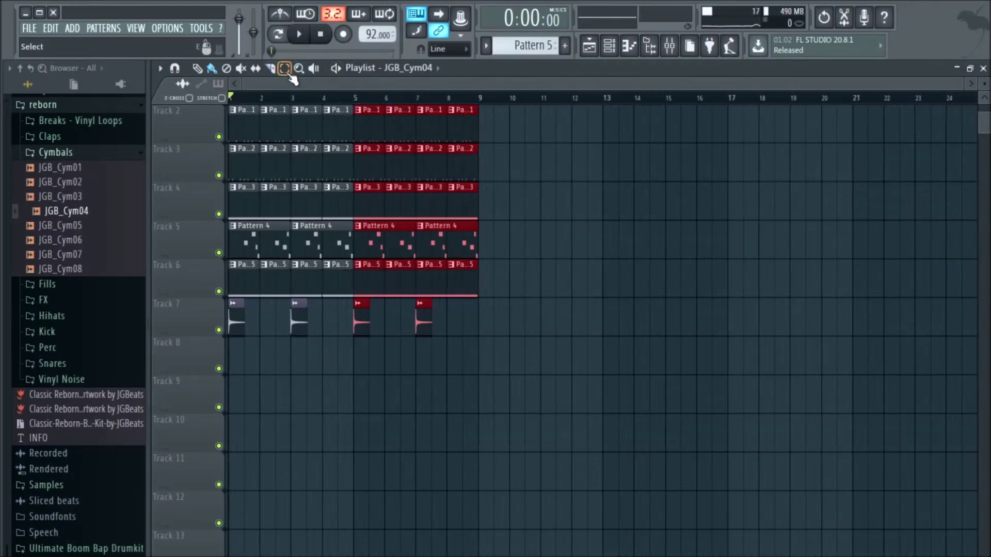
- Select all clips in bars 1 to 8 and duplicate them to start exactly at bar 9
mouse_move(536, 107)
left_mouse_down()
mouse_move(177, 381)
mouse_move(228, 386)
left_mouse_up()
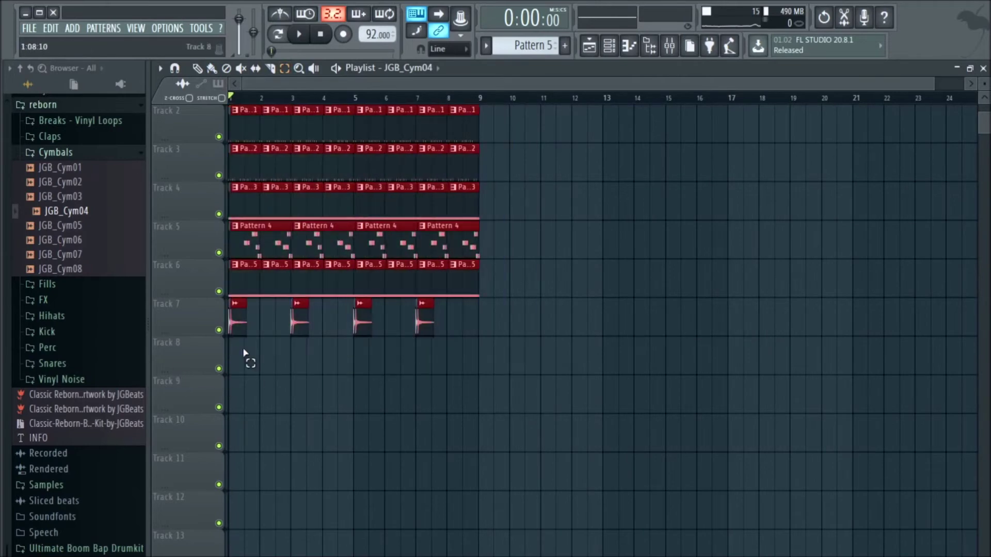
left_click_drag(297, 129, 537, 126)
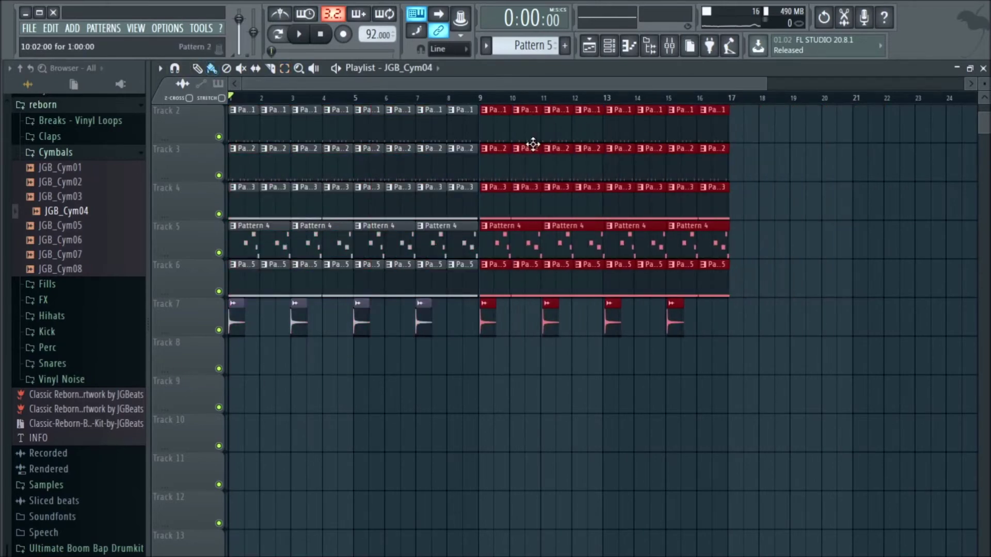
scroll(537, 134, "up", 5, "ctrl")
scroll(482, 165, "down", 5, "ctrl")
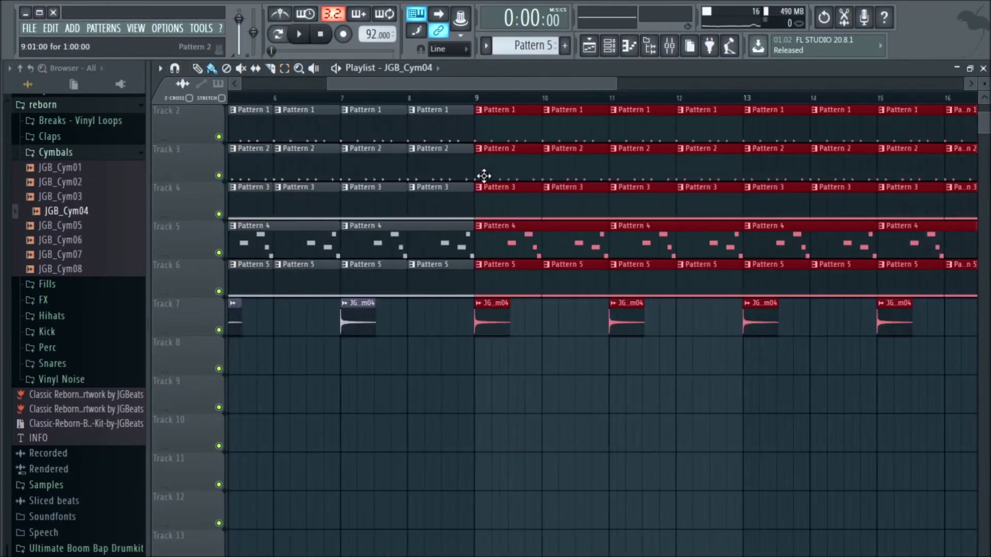
- Copy an eight-bar block of clips on all tracks so the copy starts at bar 17
left_click(624, 99)
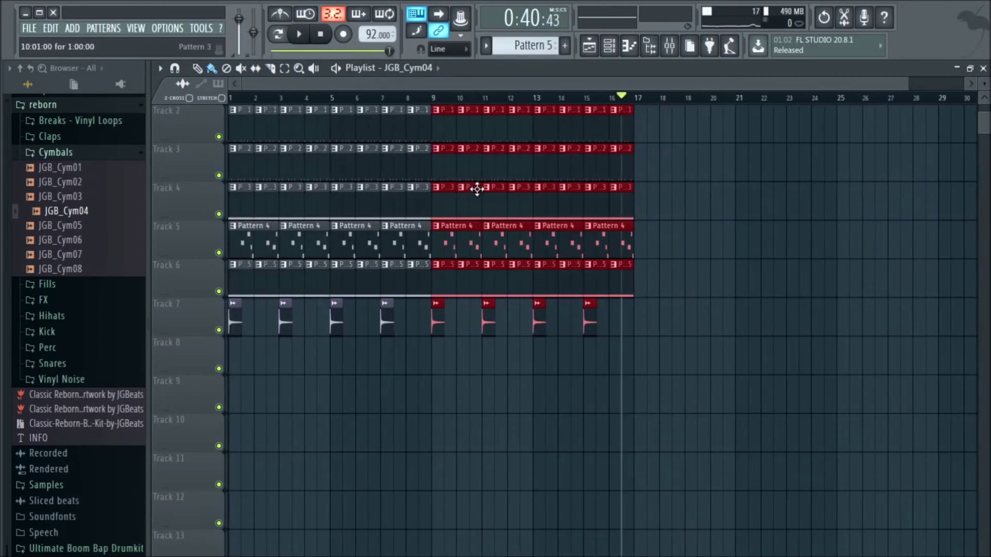
key("ctrl+v")
left_click_drag(254, 118, 694, 129)
scroll(648, 165, "up", 3, "ctrl")
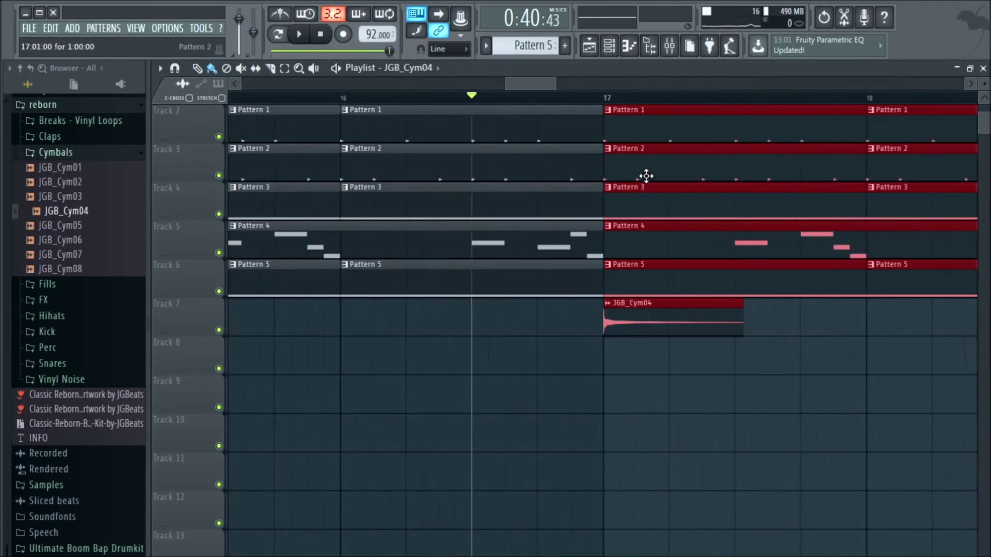
scroll(654, 181, "down", 4, "ctrl")
scroll(622, 228, "down", 1, "ctrl")
- Select the whole 24-bar arrangement, move it to start at bar 5 and clear the selection
left_click_drag(719, 112, 154, 500)
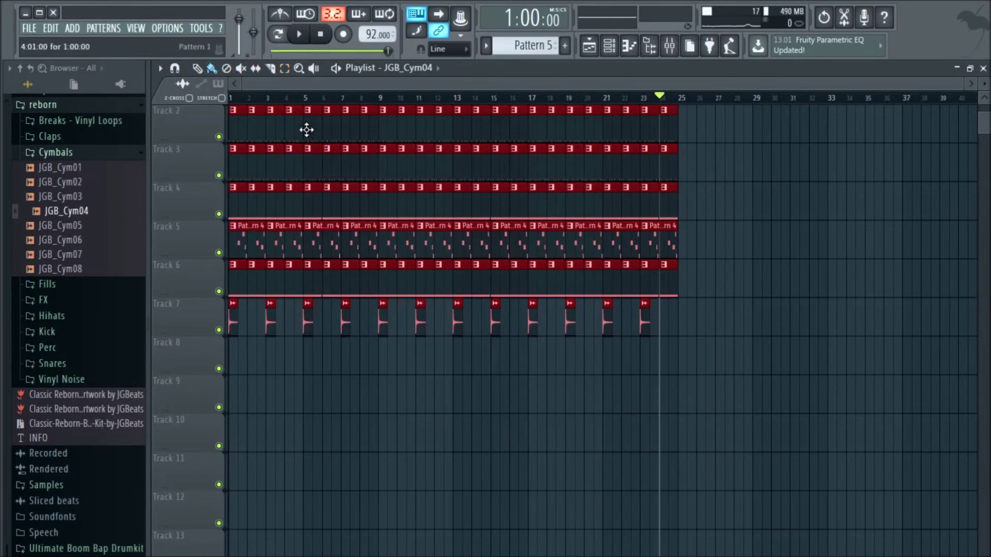
left_click_drag(270, 134, 347, 135)
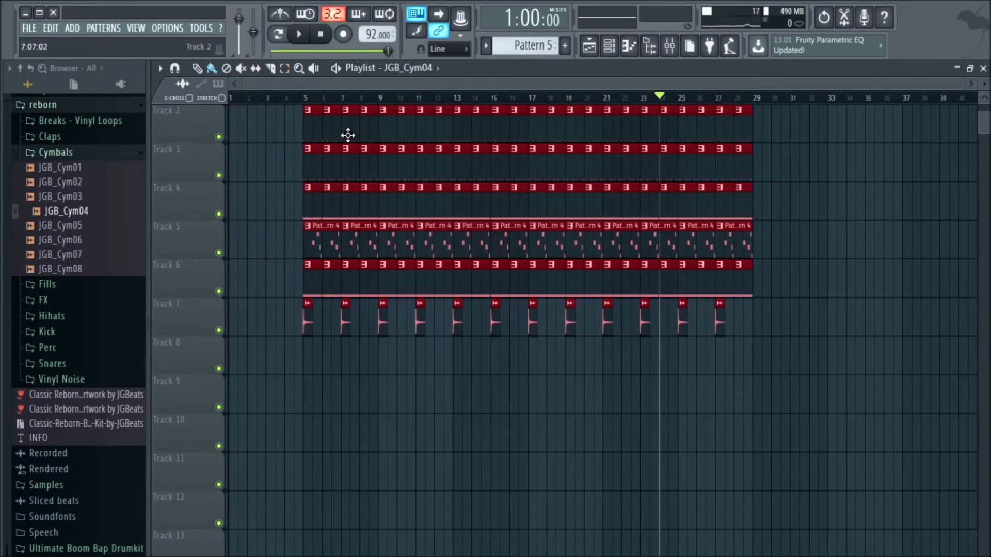
scroll(234, 206, "up", 4, "ctrl")
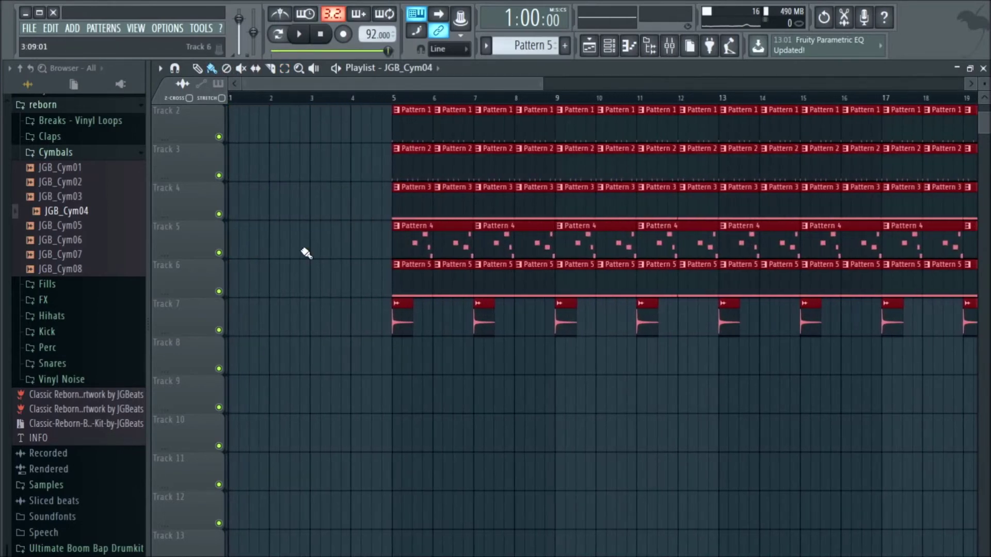
left_click(441, 425)
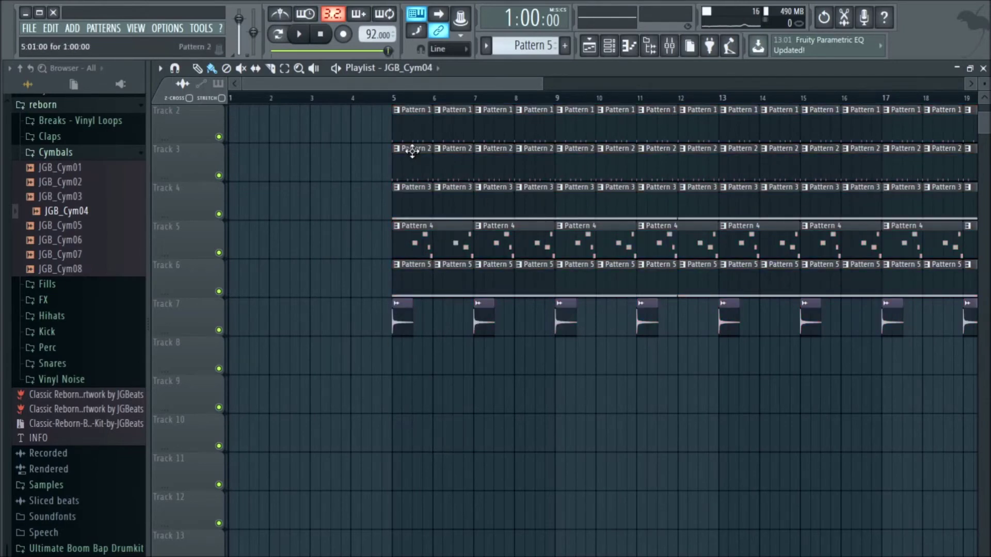
- Open the reborn kit's Snares folder and look through its samples
scroll(424, 137, "up", 6, "ctrl")
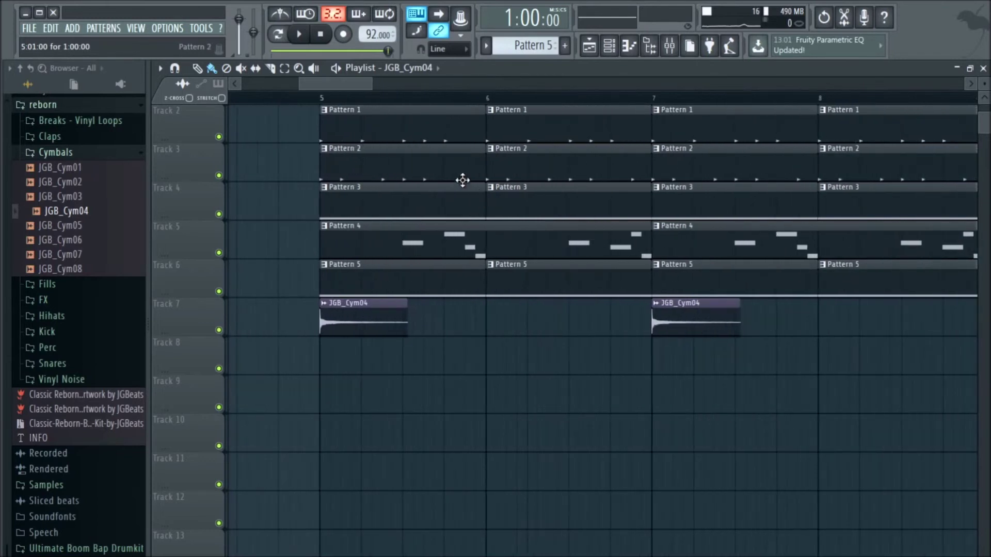
scroll(6, 320, "up", 1)
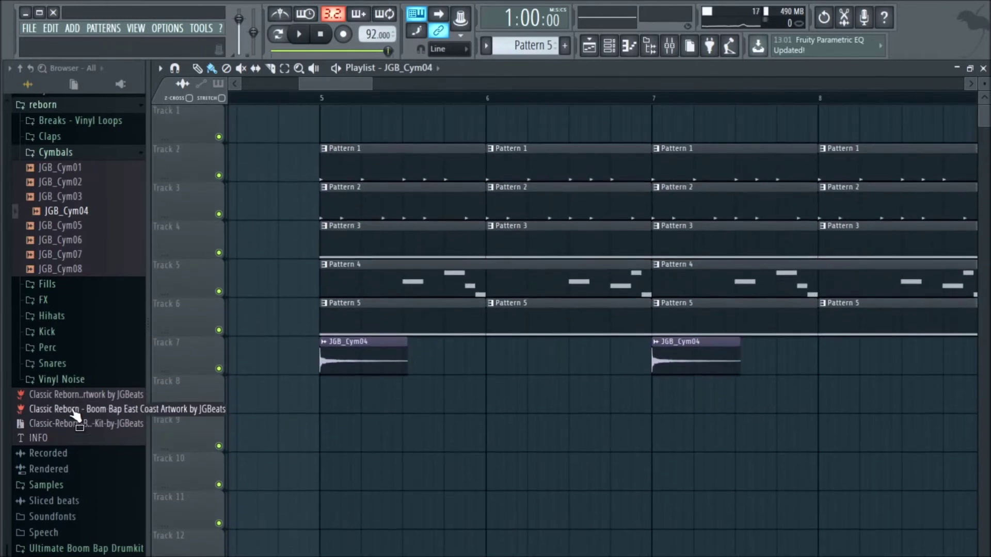
left_click(51, 363)
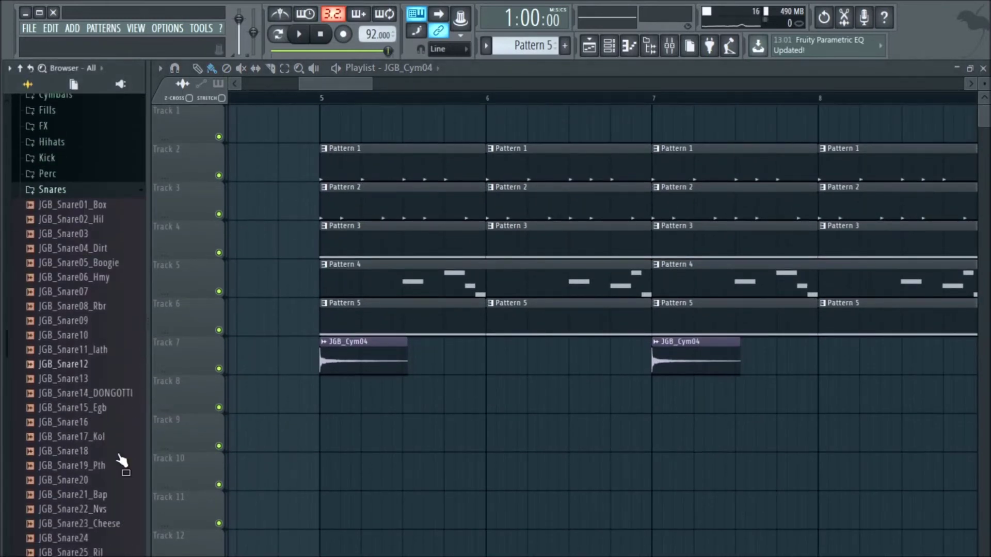
scroll(415, 303, "down", 5, "ctrl")
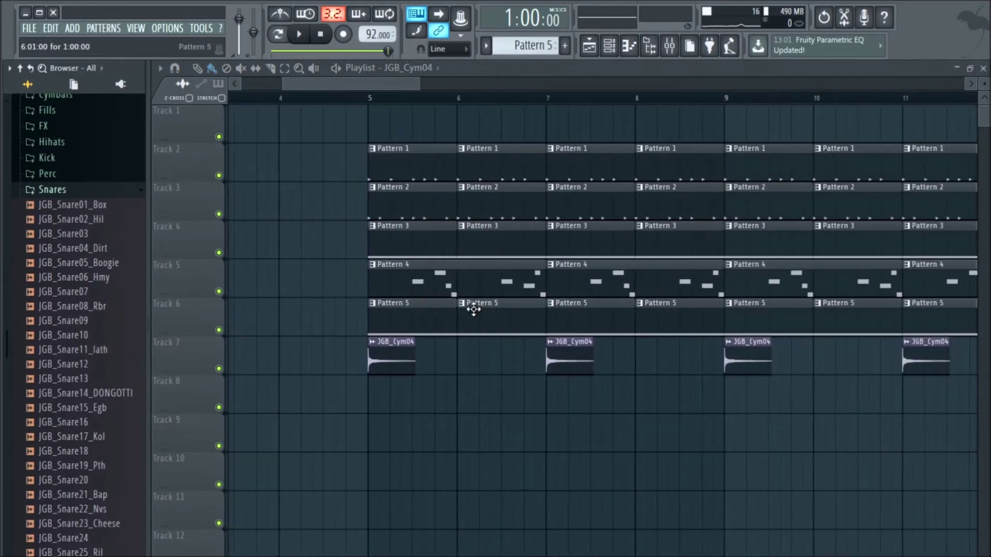
- Find the JGB_Snare38 sample in the Snares folder and place it on Track 8 at beat four of bar 5
scroll(435, 226, "up", 5, "ctrl")
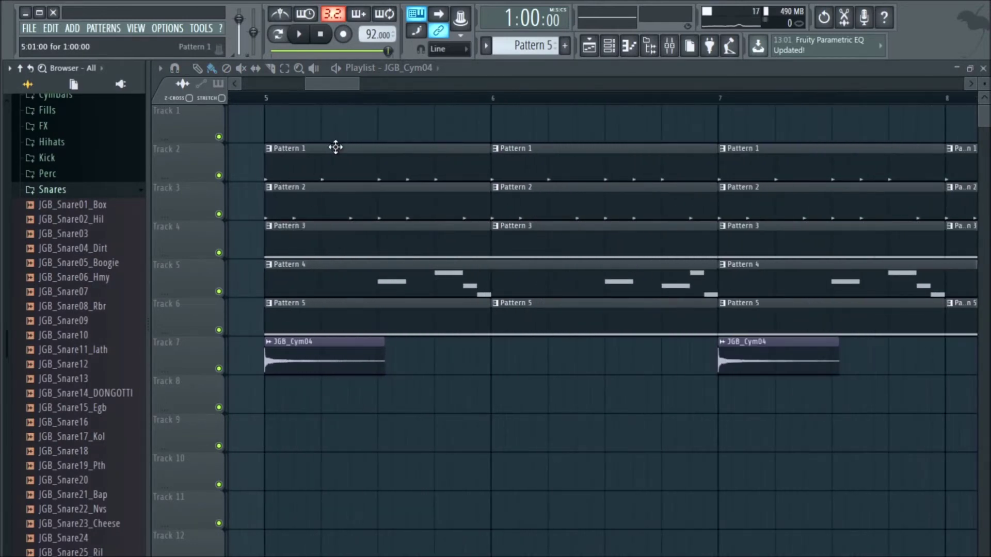
left_click(321, 102)
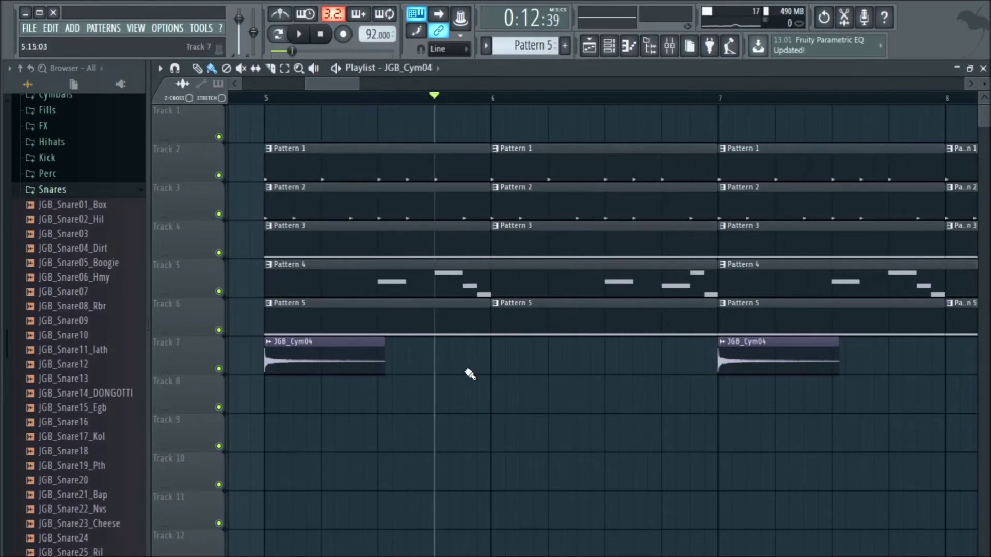
scroll(435, 392, "down", 2)
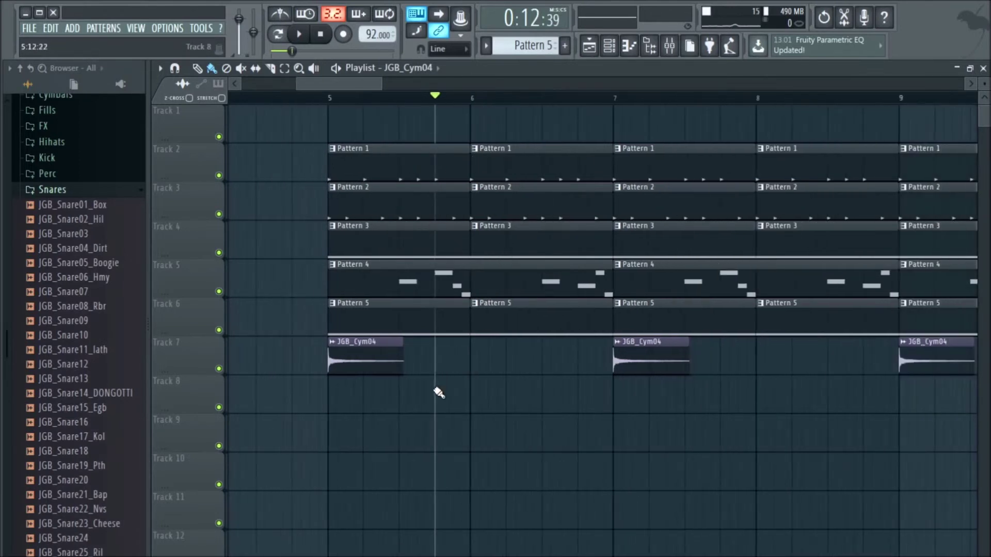
scroll(69, 384, "down", 2)
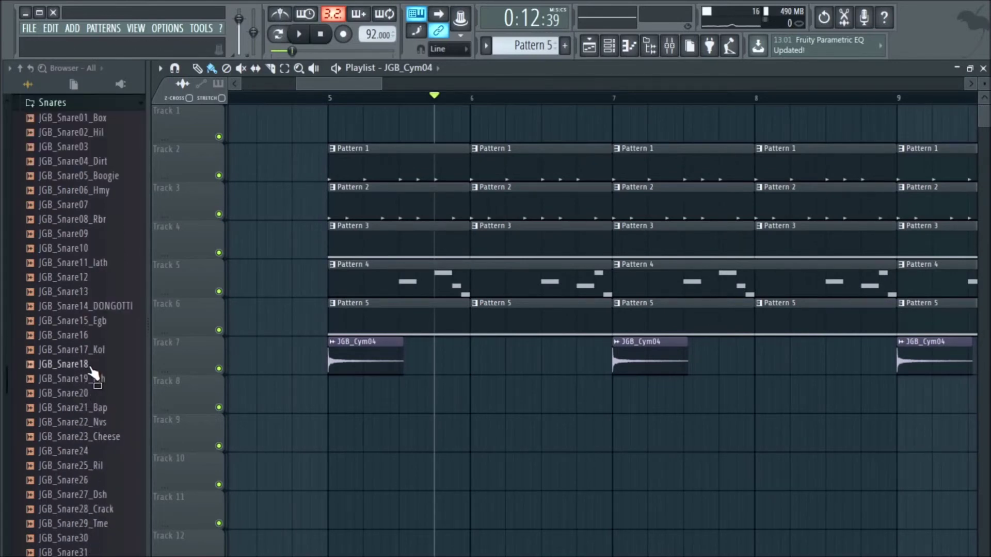
scroll(92, 372, "down", 6)
left_click(80, 384)
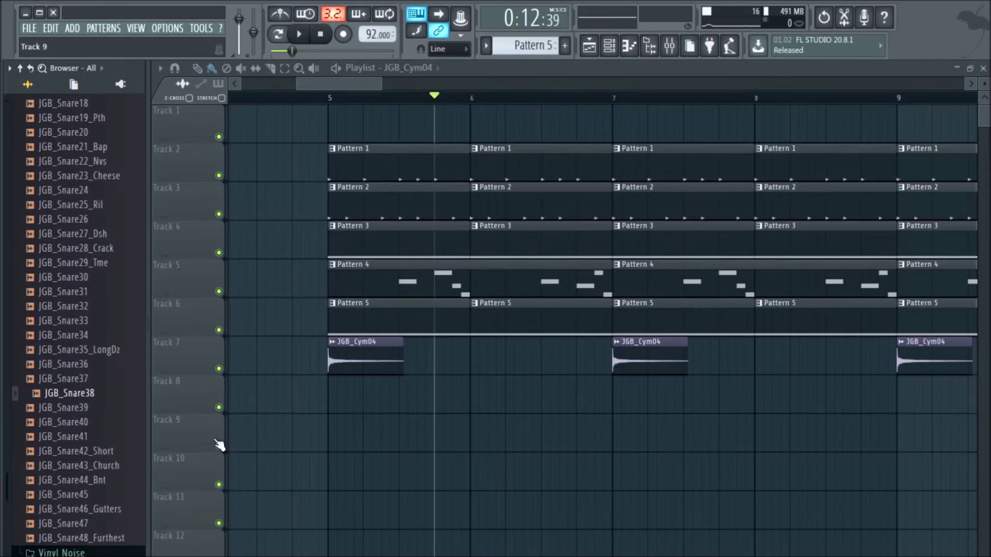
left_click_drag(71, 395, 437, 392)
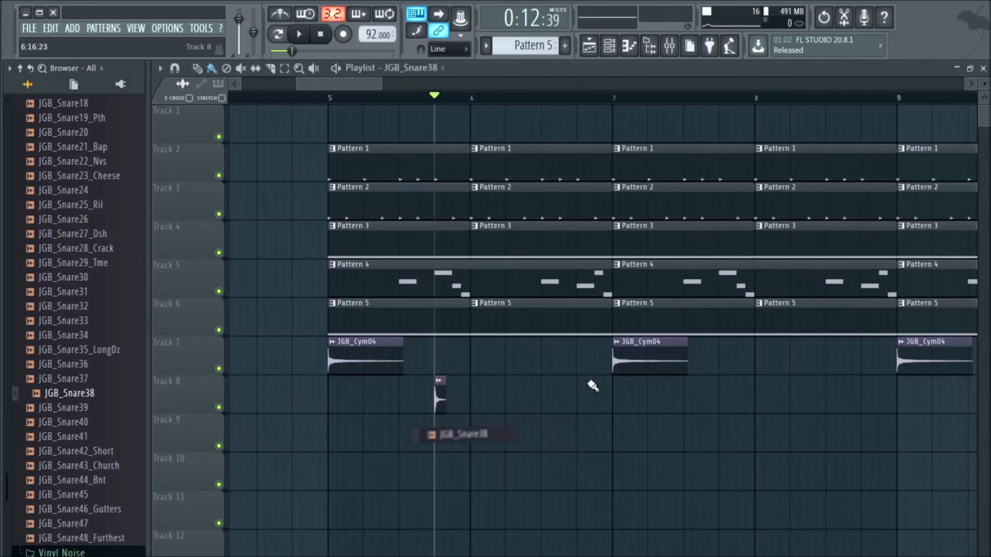
- Add JGB_Snare38 clips on Track 8 at beat four of bars 6, 7 and 8
left_click(579, 410)
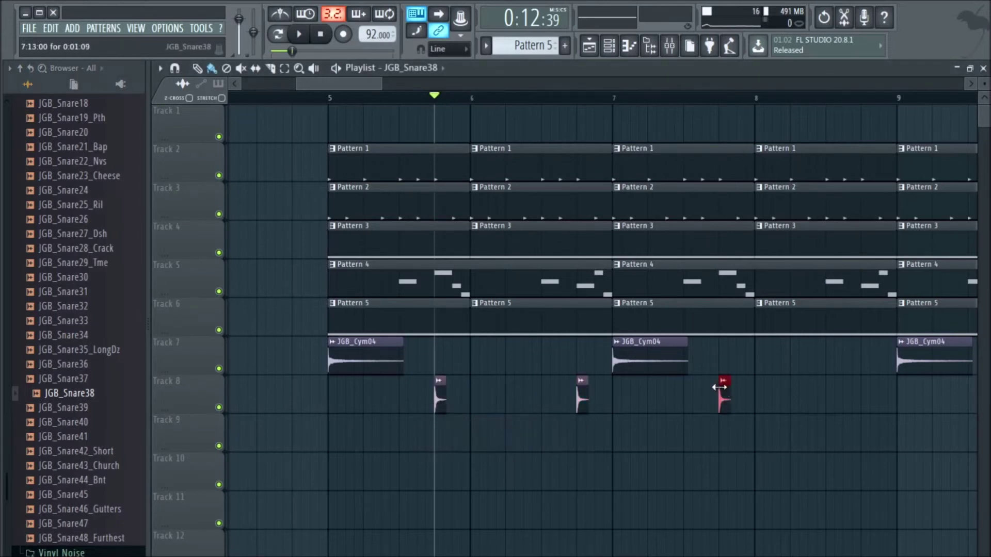
scroll(723, 390, "down", 2)
scroll(803, 403, "up", 3)
left_click(828, 404)
scroll(831, 401, "down", 1)
scroll(830, 401, "down", 1)
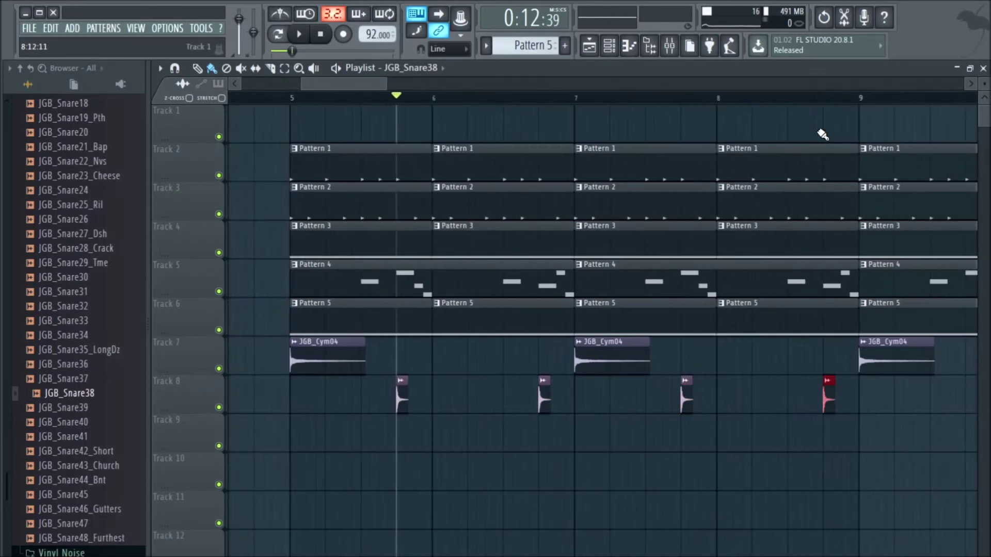
- Continue the JGB_Snare38 hits on Track 8 at beat four of each bar from 9 to 14
left_click(683, 99)
left_click(826, 100)
scroll(774, 361, "up", 1)
scroll(671, 397, "down", 2)
left_click(639, 400)
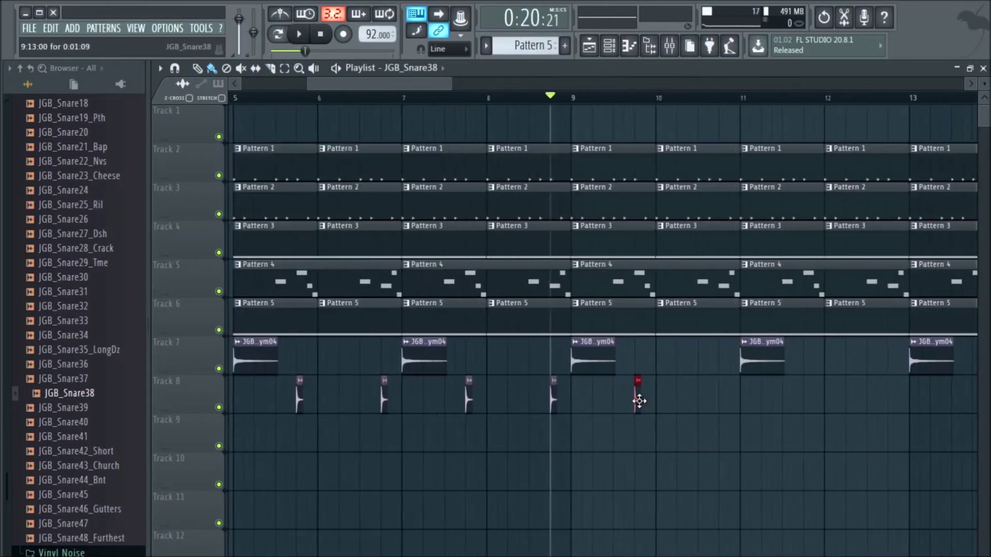
left_click(721, 400)
scroll(774, 400, "down", 2)
scroll(748, 402, "up", 3)
left_click(526, 402)
left_click(694, 402)
left_click(753, 403)
scroll(774, 403, "down", 2)
left_click(862, 402)
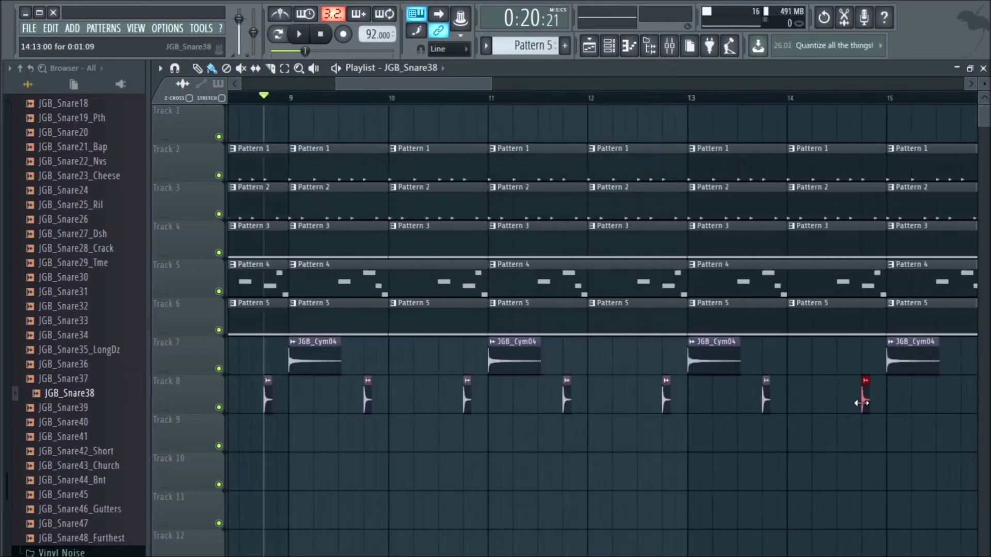
- Place JGB_Snare38 clips on beat four of bars 15 through 19 on Track 8
left_click(906, 402)
scroll(949, 413, "up", 3)
scroll(928, 423, "down", 2)
left_click(856, 405)
left_click(842, 408)
scroll(872, 409, "down", 3)
left_click(876, 407)
left_click(916, 407)
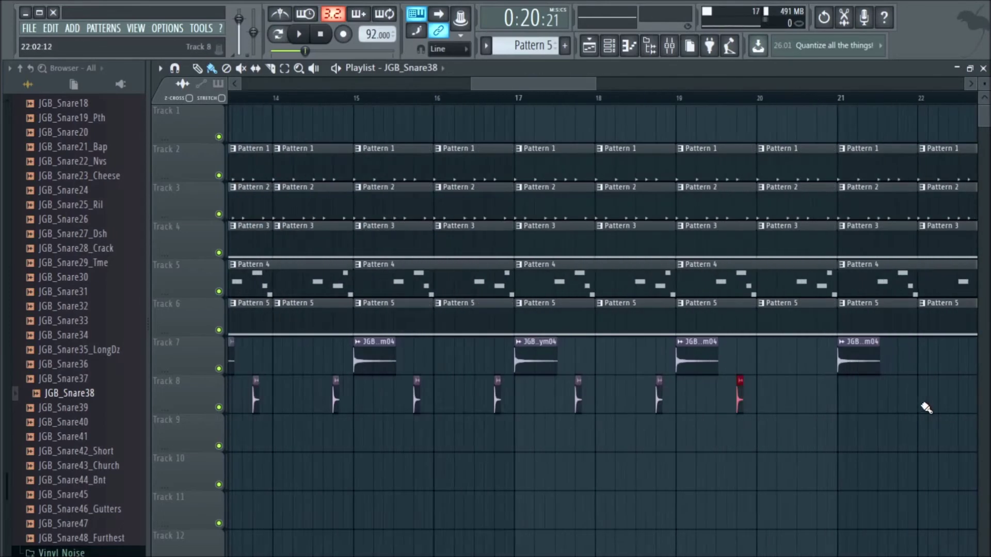
- Place JGB_Snare38 clips on beat four of bars 20 through 23 on Track 8
left_click(825, 405)
scroll(812, 405, "up", 2)
left_click(783, 405)
scroll(786, 406, "down", 2)
scroll(880, 412, "up", 3)
left_click(928, 399)
scroll(928, 401, "down", 3)
left_click(858, 410)
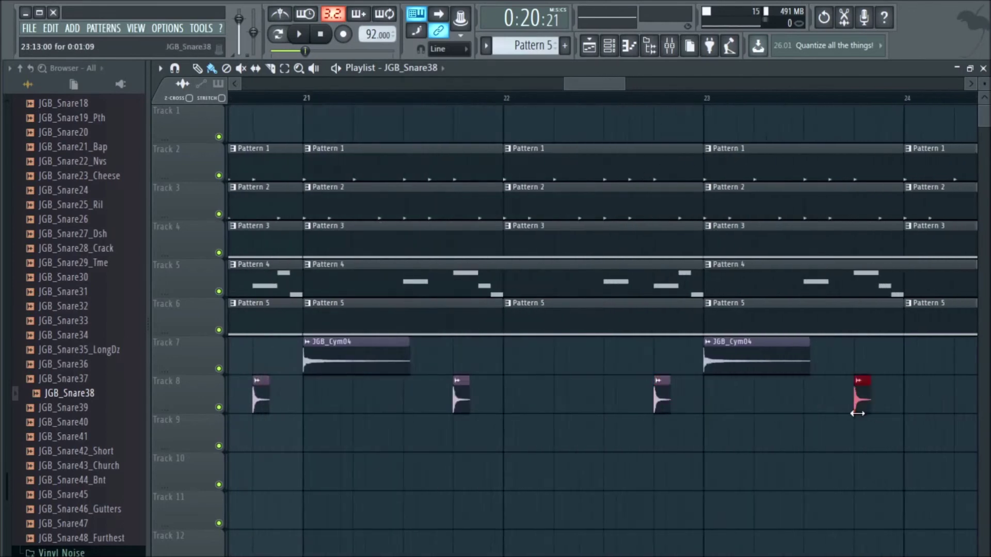
- Finish the Track 8 snare line with JGB_Snare38 on beat four of bars 24 through 28
scroll(858, 412, "down", 3)
left_click(826, 407)
scroll(961, 409, "up", 3)
left_click(797, 405)
left_click(877, 402)
left_click(813, 403)
scroll(877, 405, "down", 3)
left_click(924, 409)
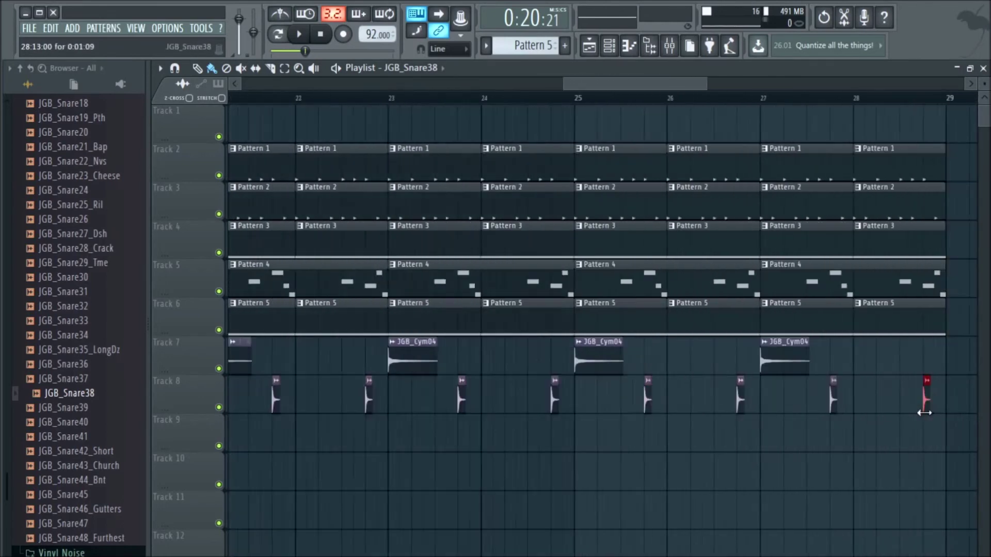
- Play the arrangement from bar 5 and from the first Track 8 snare hit to hear the added snare
scroll(897, 413, "down", 3)
scroll(611, 426, "up", 5)
scroll(516, 309, "down", 3)
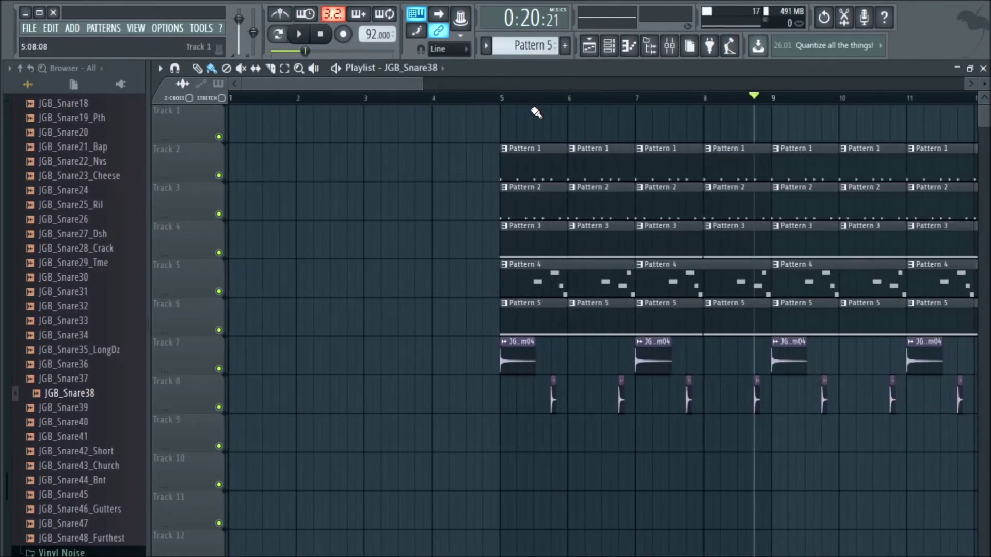
left_click(503, 99)
key("space")
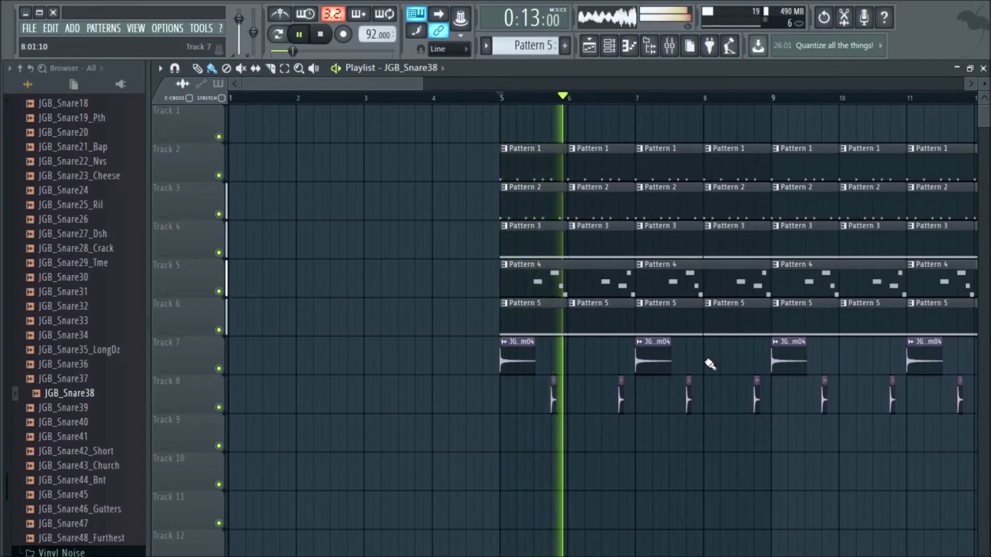
key("space")
scroll(568, 407, "up", 4)
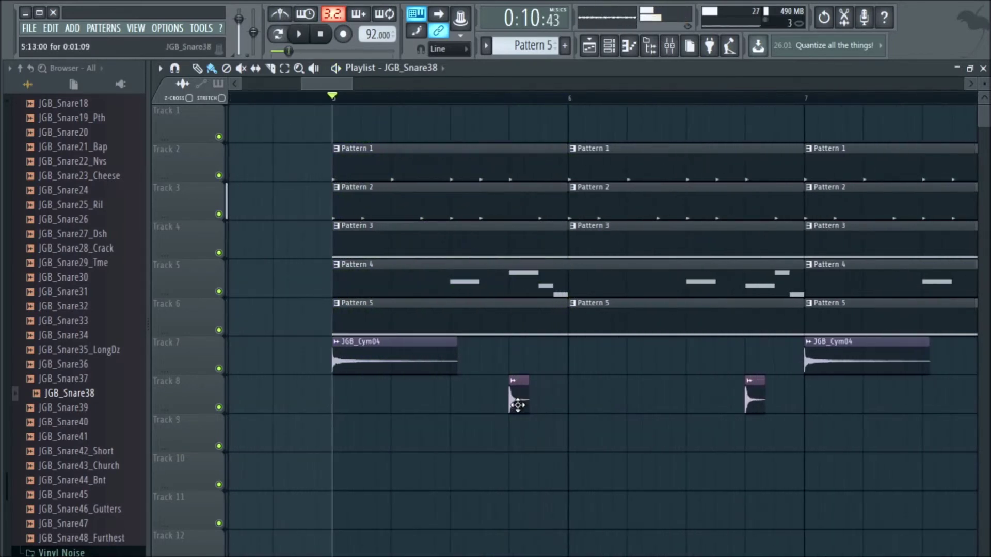
left_click(509, 99)
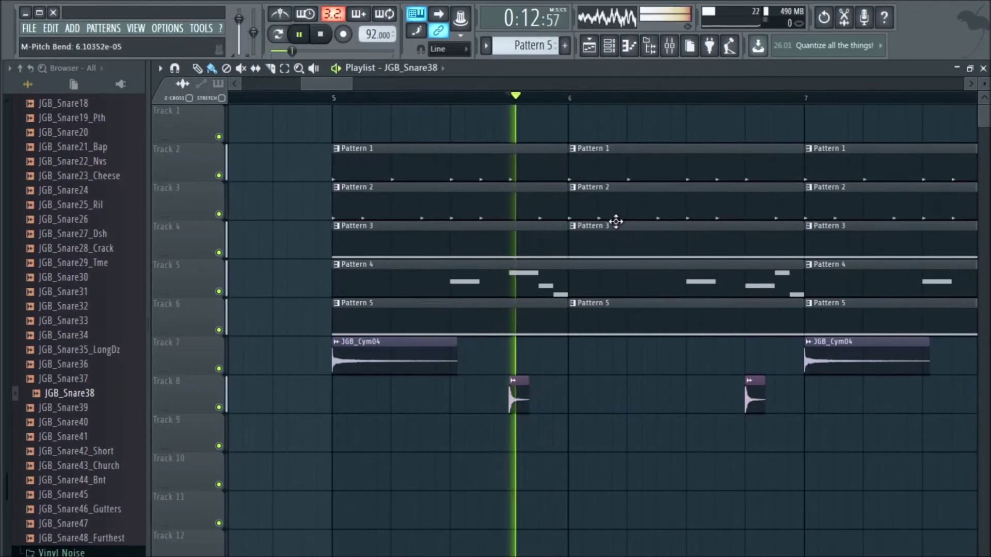
- Open the JGB_Snare38 channel settings, turn on Normalize and lower the time-stretching pitch
left_click(516, 381)
left_click(459, 348)
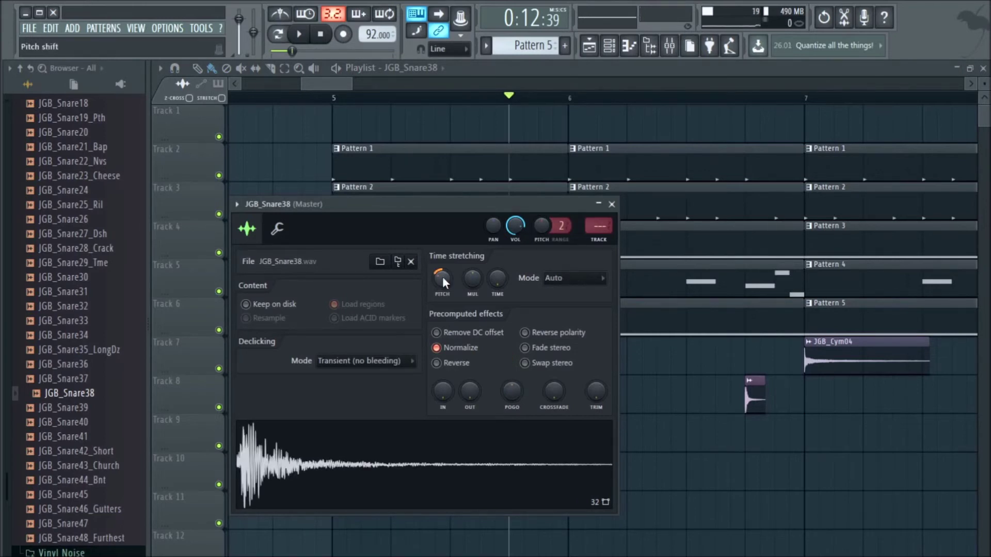
left_click(457, 350)
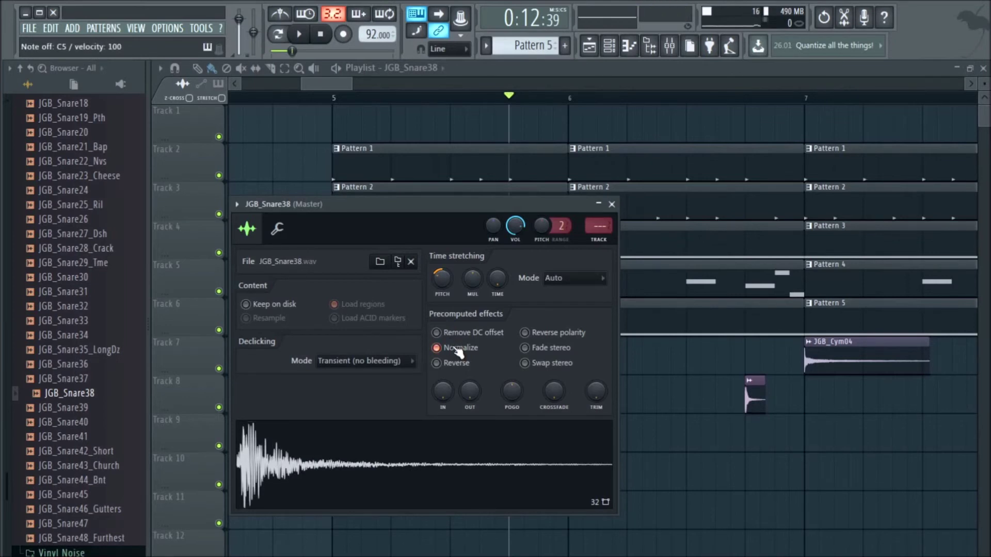
mouse_move(436, 280)
left_mouse_down()
mouse_move(440, 295)
mouse_move(439, 282)
left_mouse_up()
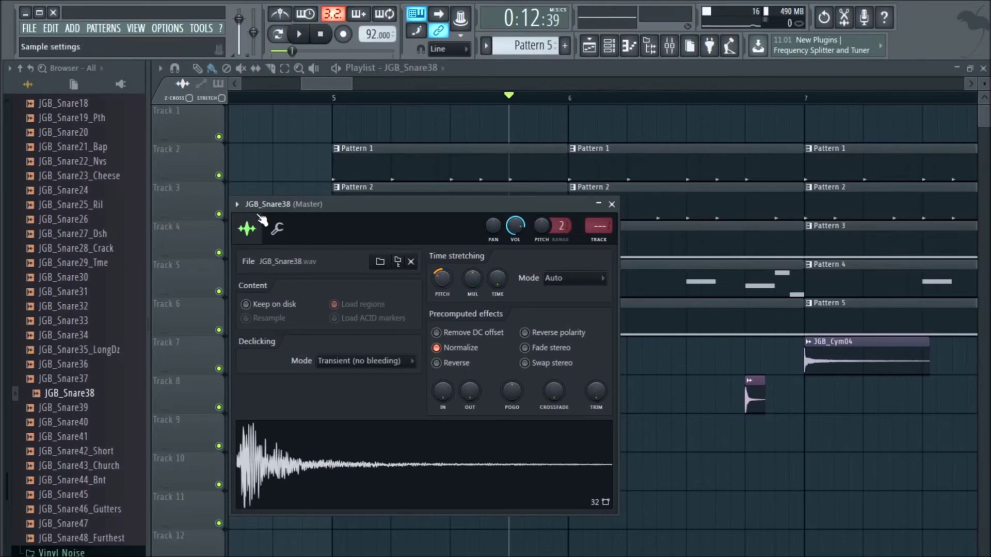
- Assign JGB_Snare38 to a free mixer track, load Fruity Reeverb 2 in slot 1 and adjust its decay while auditioning the snare
left_click(238, 205)
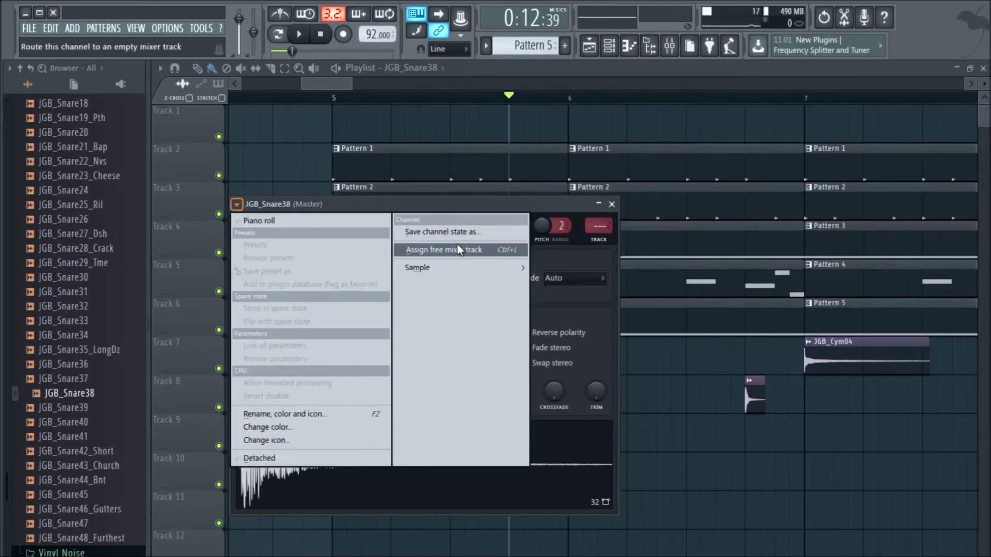
left_click(457, 250)
left_click(857, 224)
left_click(838, 169)
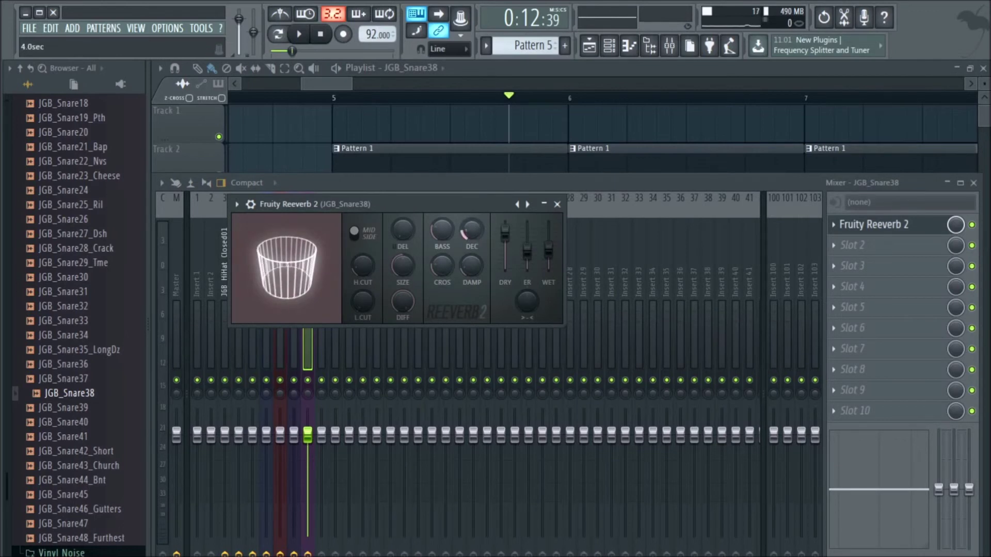
key("q")
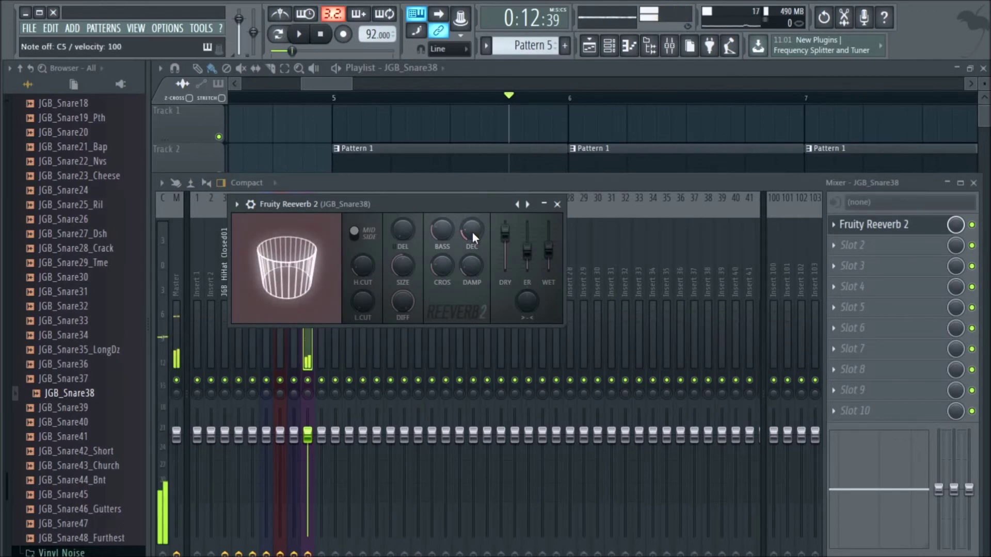
key("q")
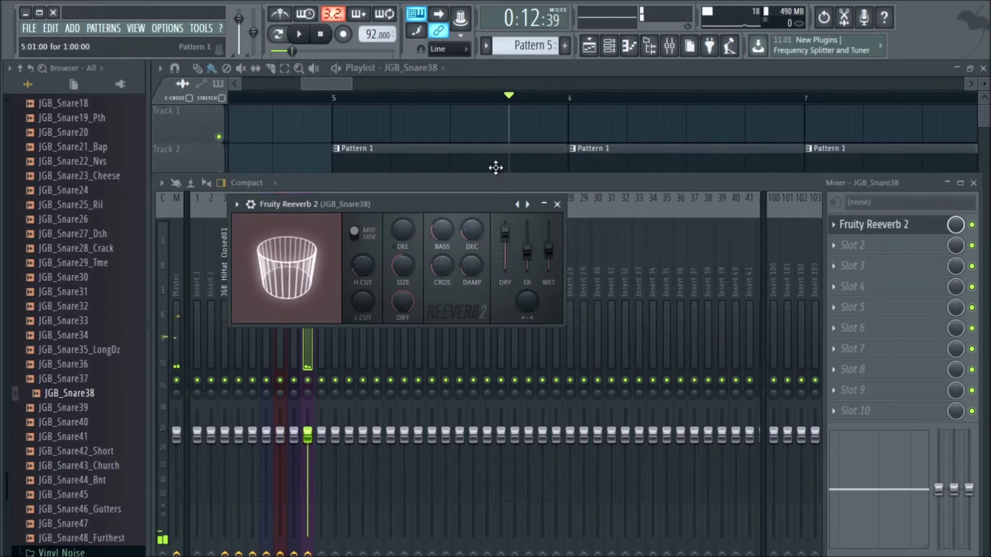
- Add Fruity Parametric EQ 2 in slot 2 of the snare's mixer track, cutting the highs with band 7 and boosting bands 4 and 6
left_click(862, 247)
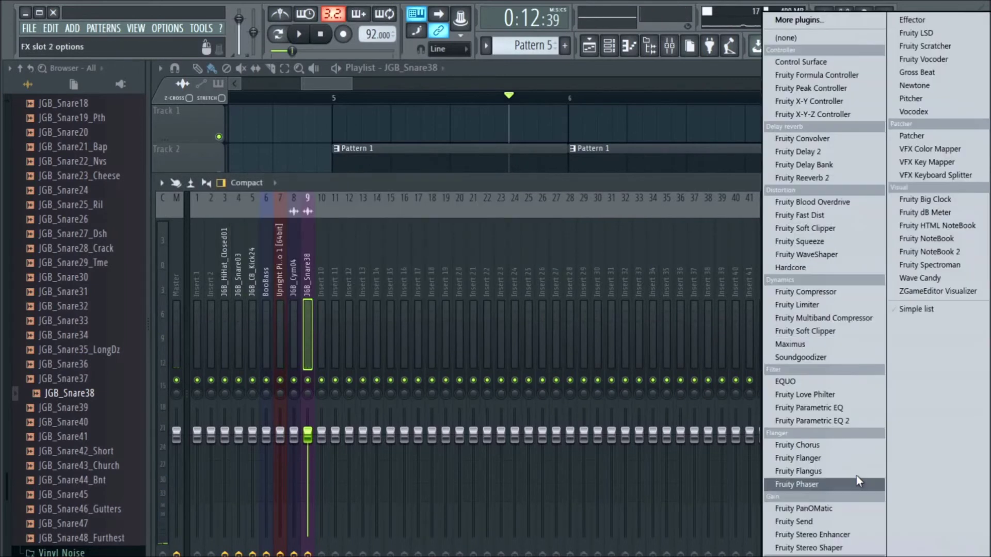
left_click(839, 420)
left_click_drag(493, 335, 526, 394)
left_click_drag(470, 336, 464, 319)
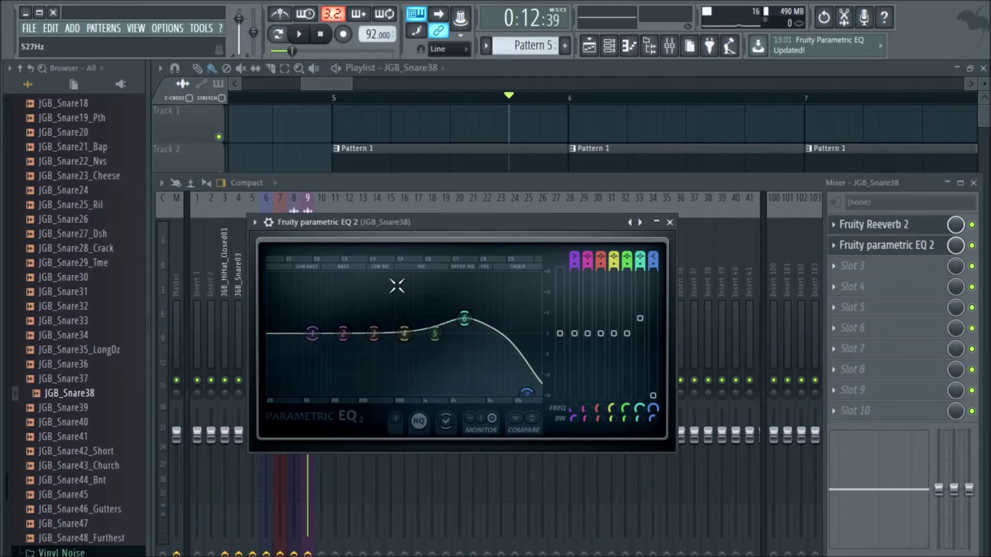
mouse_move(405, 333)
left_mouse_down()
mouse_move(406, 319)
mouse_move(410, 328)
left_mouse_up()
key("z")
key("z")
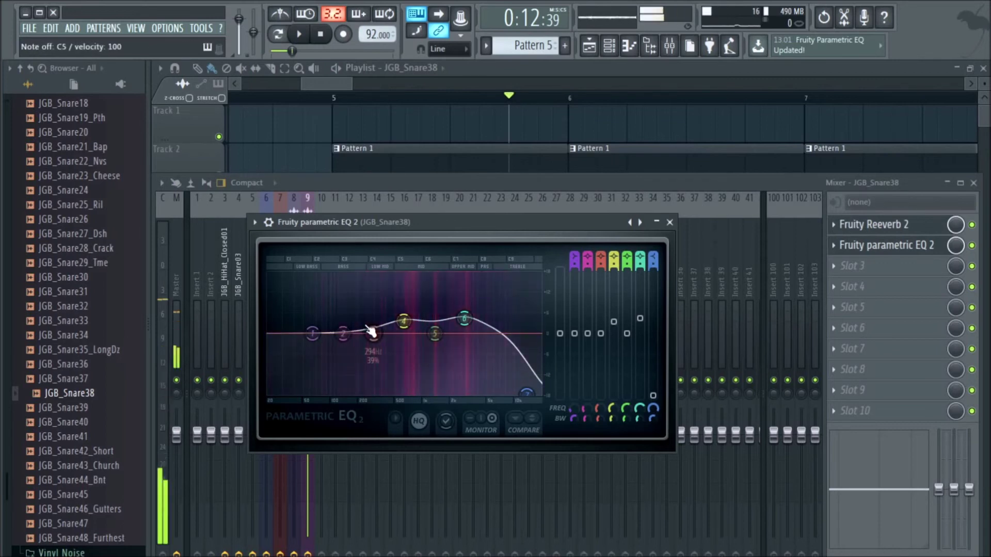
key("z")
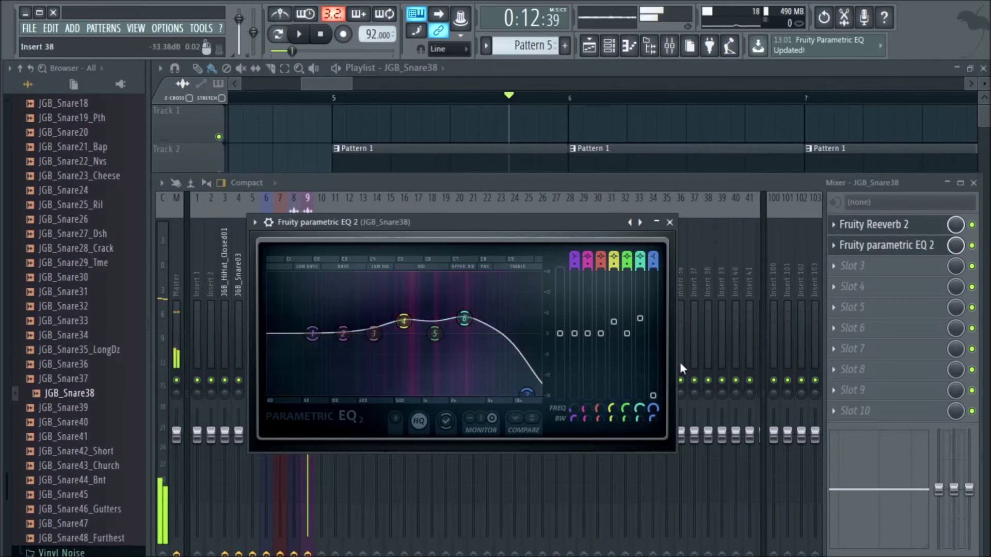
key("z")
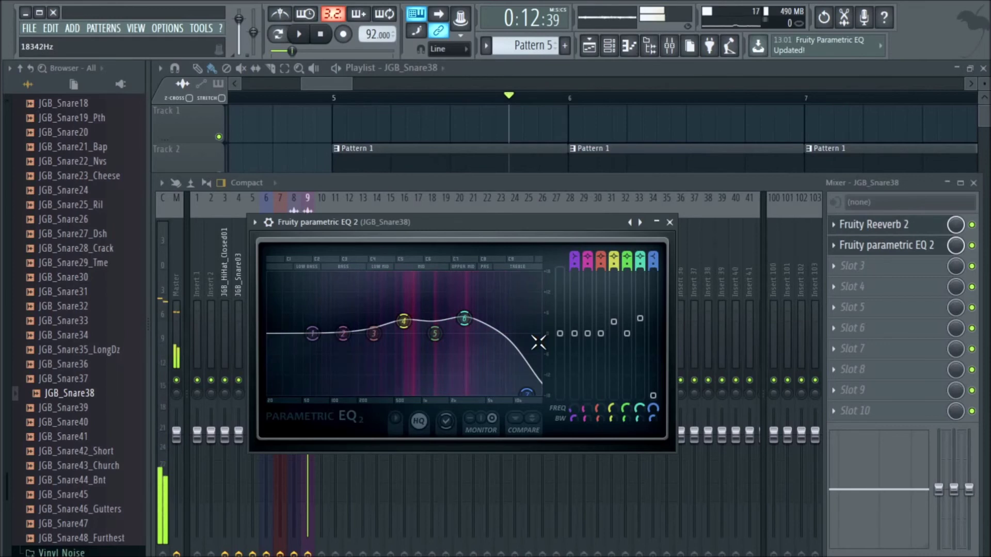
- Add Fruity Love Philter in slot 3 of the snare's mixer track and lower the JGB_Snare38 channel volume to about 51%
left_click(857, 286)
left_click(831, 415)
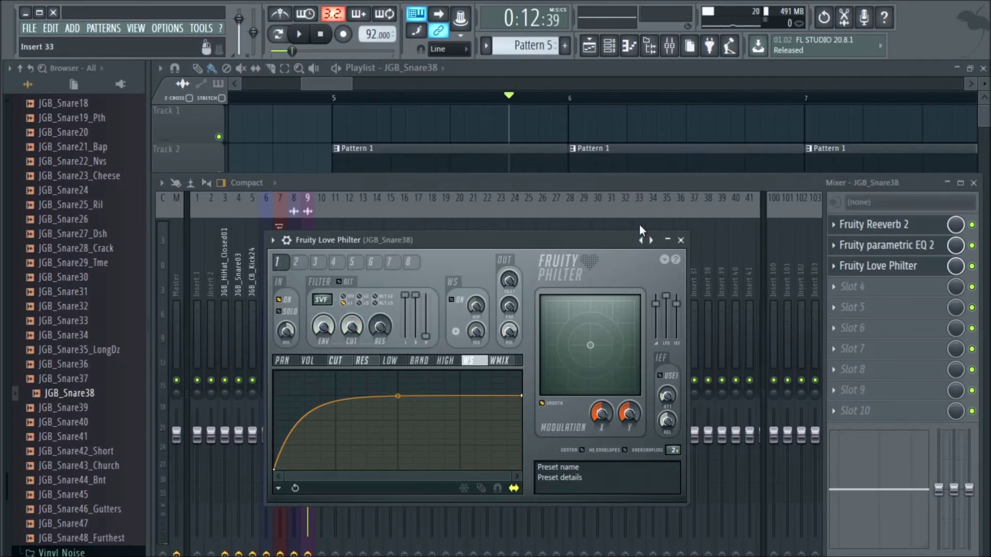
left_click(652, 70)
double_click(521, 392)
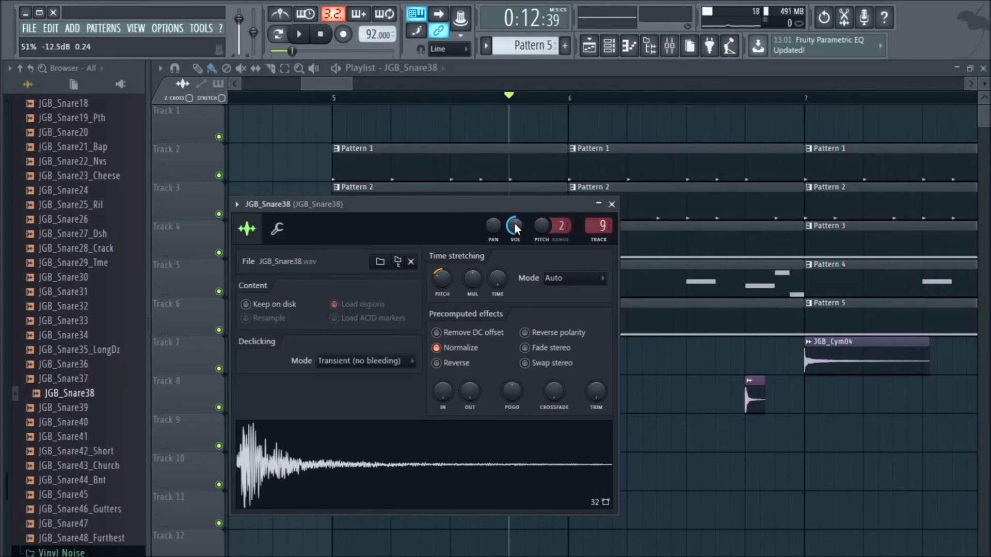
key("Escape")
- Play the arrangement from bar 5 to check the processed snare against the other tracks
scroll(526, 422, "up", 2)
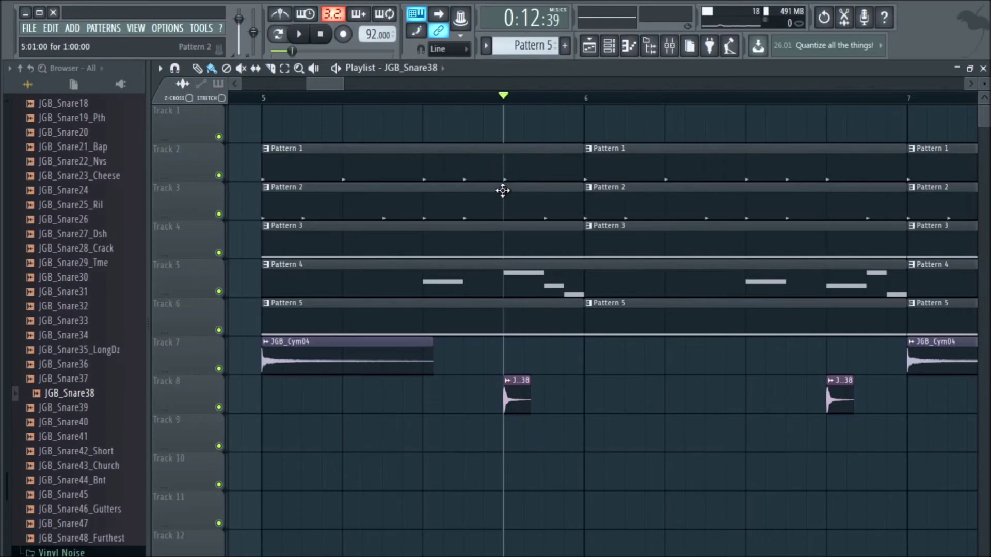
scroll(537, 302, "down", 5)
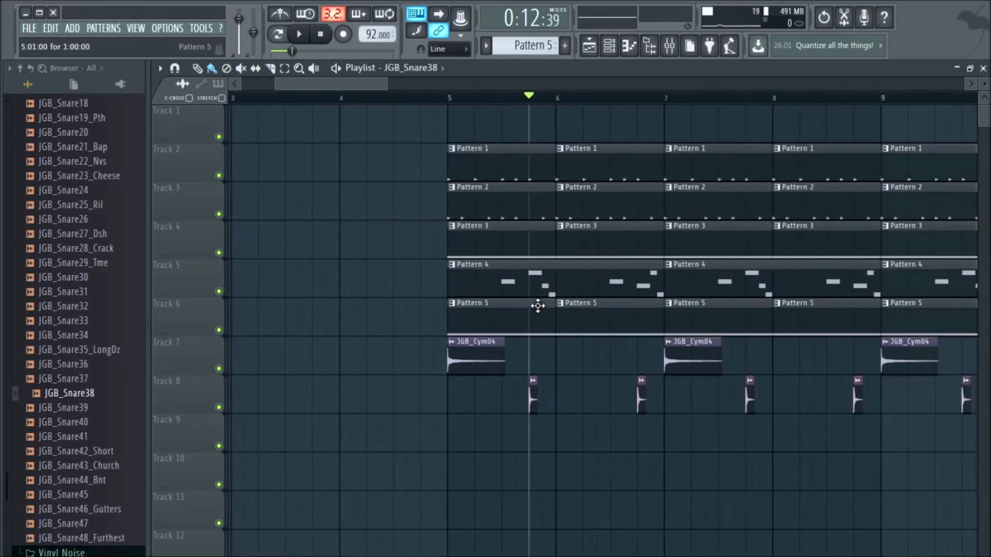
left_click(461, 103)
key("space")
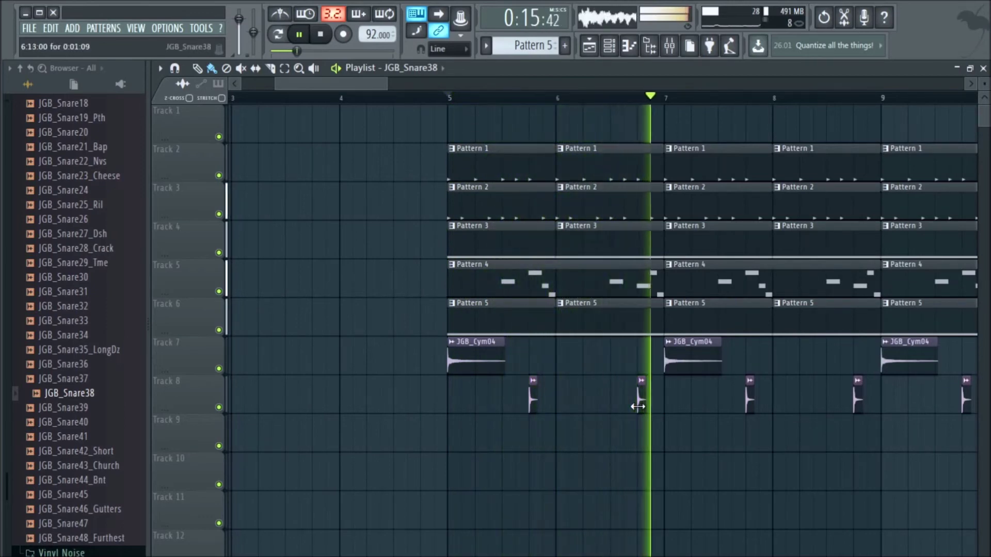
scroll(638, 399, "down", 3)
scroll(666, 402, "up", 3)
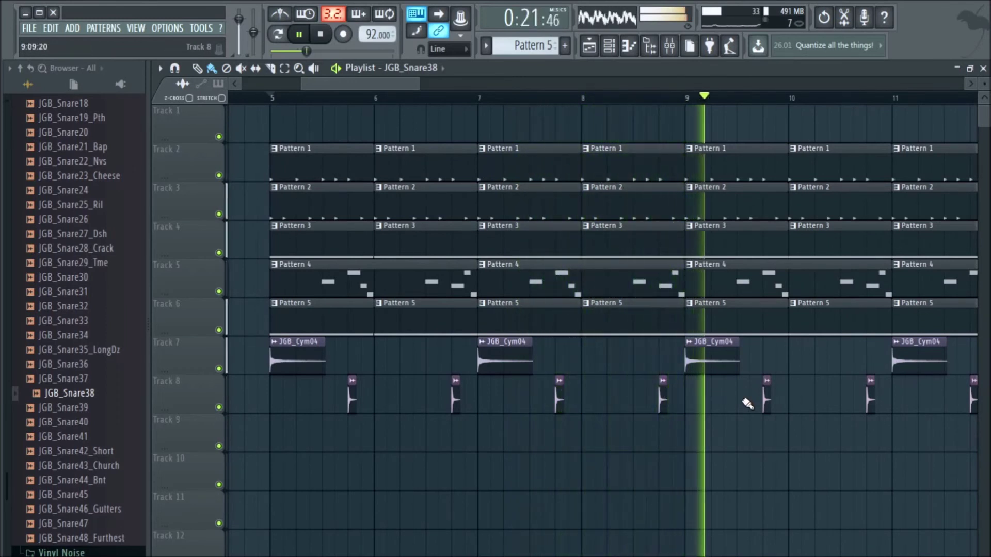
- Listen through the arrangement with the processed snare from about bar 9 and stop playback
scroll(748, 405, "down", 2)
scroll(814, 405, "up", 3)
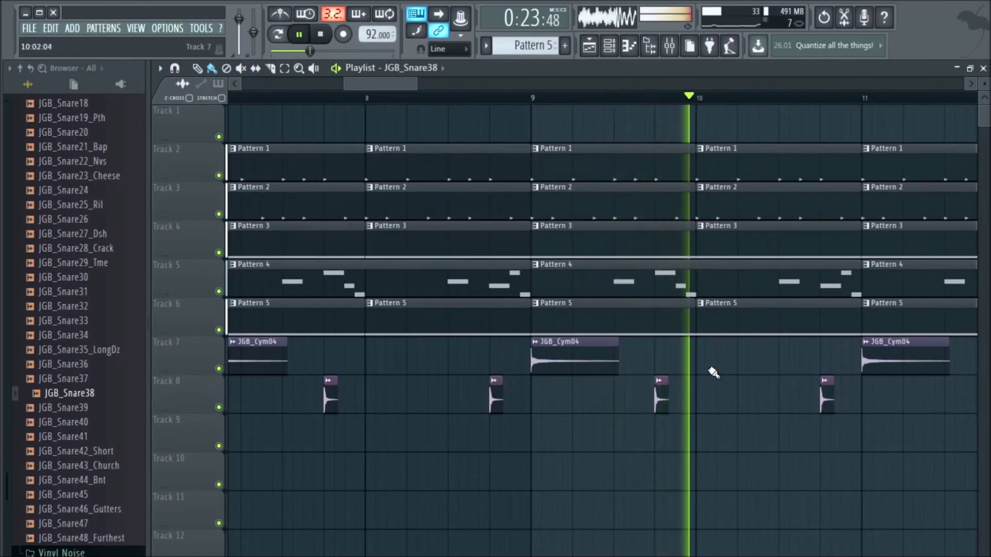
scroll(712, 373, "down", 3)
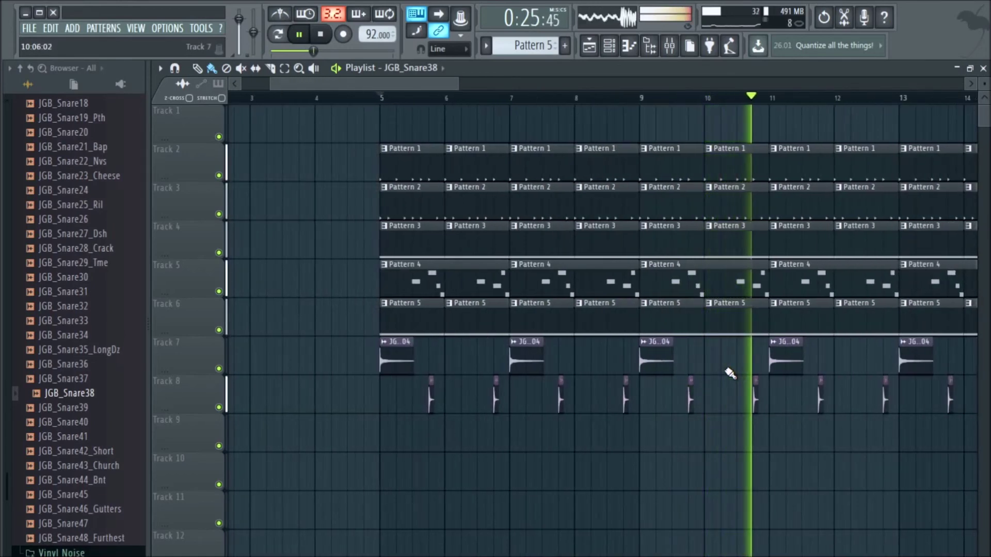
scroll(424, 349, "up", 3)
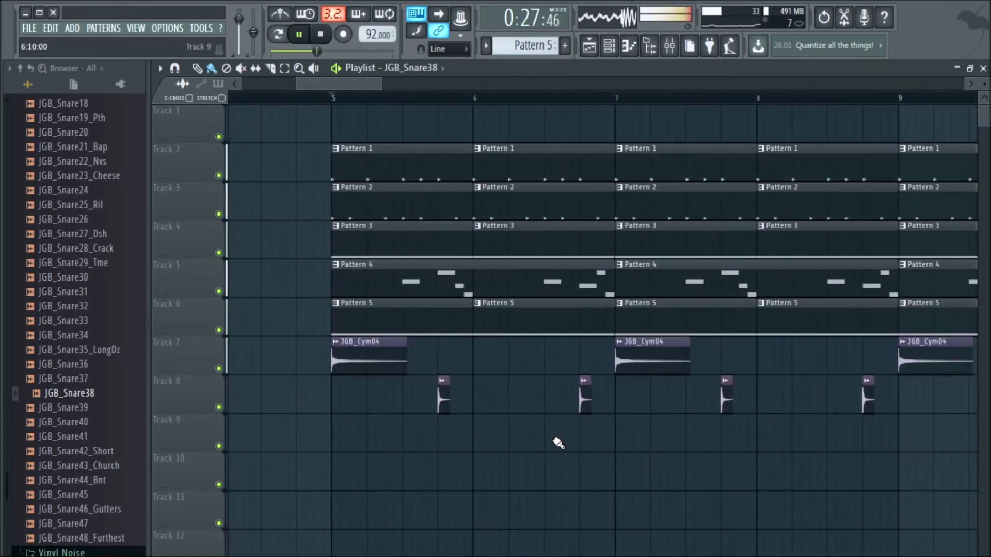
scroll(558, 442, "down", 2)
key("space")
- Select all clips on Tracks 2 to 8, move them up one track and return the playhead to bar 1
scroll(460, 312, "up", 3)
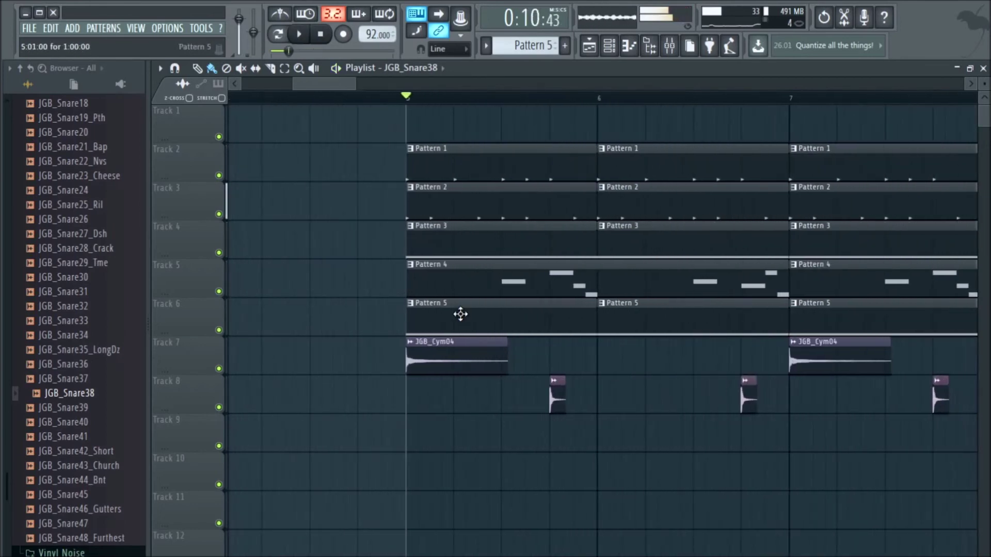
scroll(367, 340, "down", 5)
left_click_drag(301, 436, 860, 150)
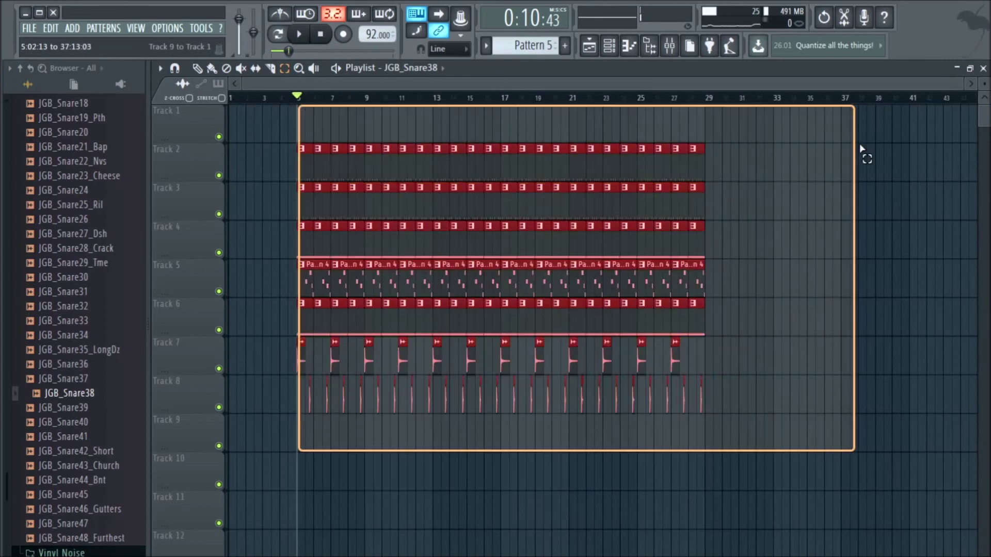
scroll(278, 255, "up", 3)
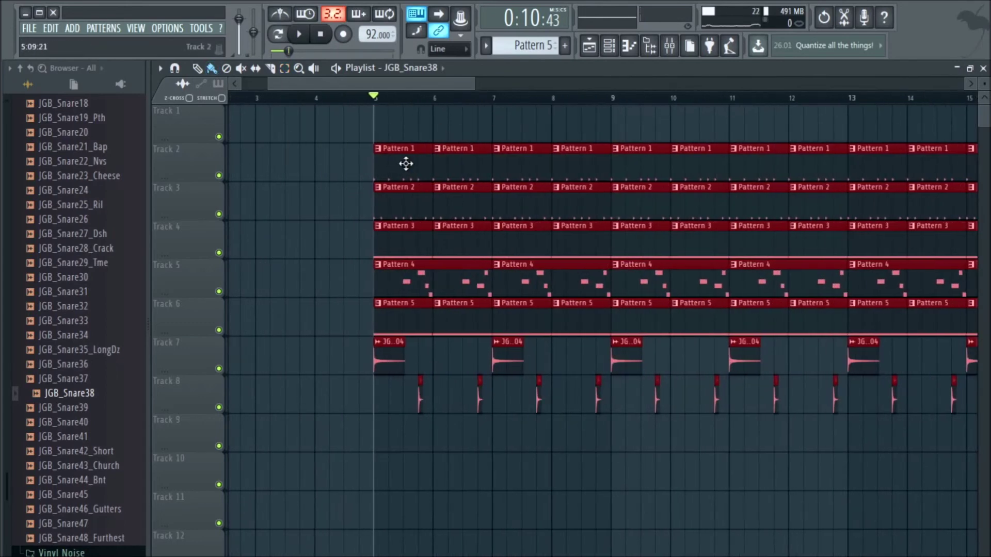
left_click_drag(405, 164, 406, 122)
scroll(403, 85, "down", 2)
left_click_drag(246, 98, 134, 100)
scroll(338, 88, "up", 2)
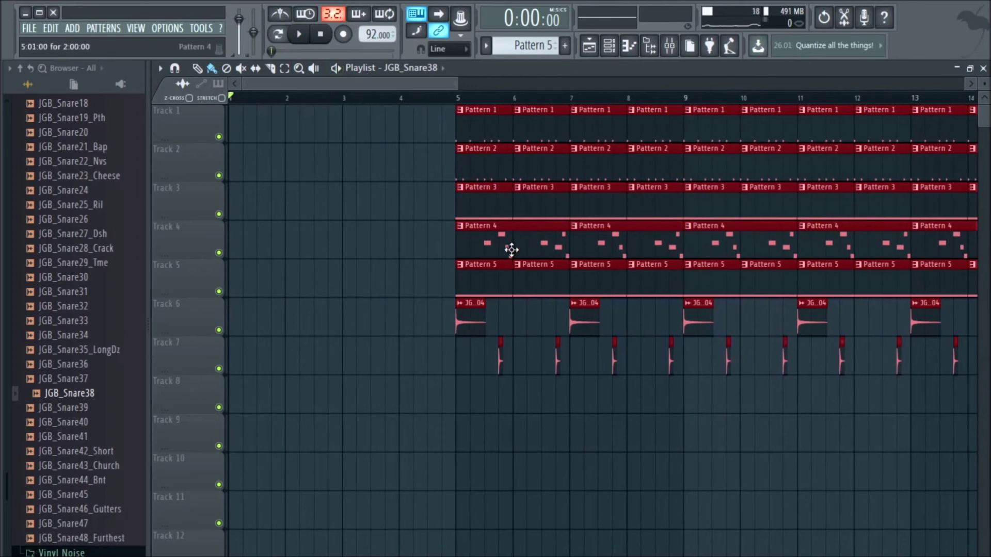
- Place two Pattern 4 clips back to back on Track 8 across bars 1 to 4, slid so the melody starts right away
left_click_drag(236, 356, 286, 356)
right_click(287, 357)
left_click(494, 254)
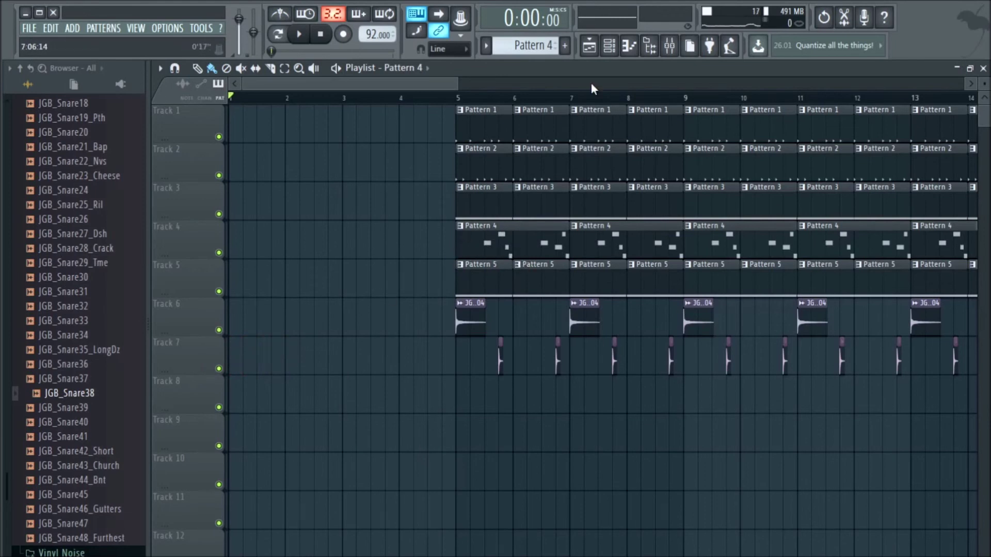
left_click(609, 46)
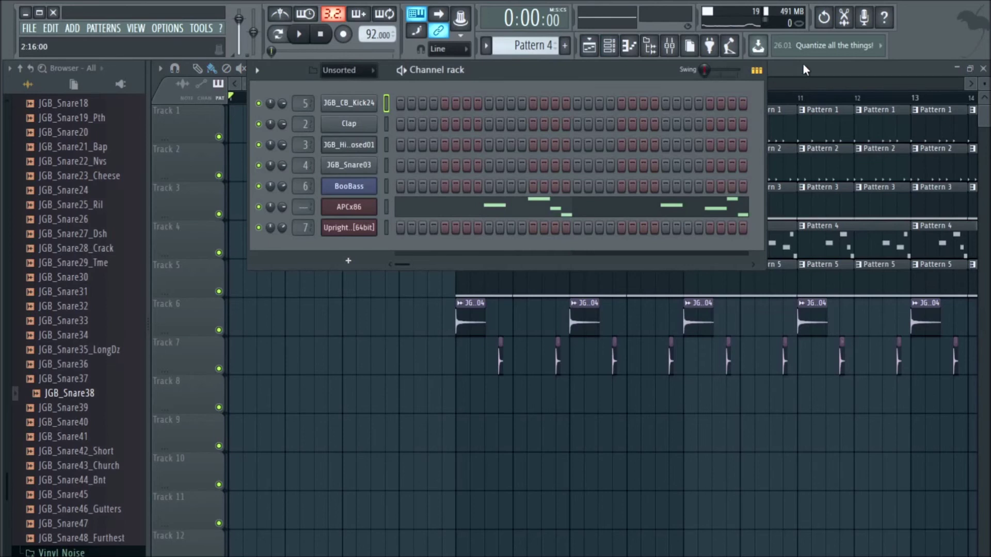
key("F6")
left_click(242, 391)
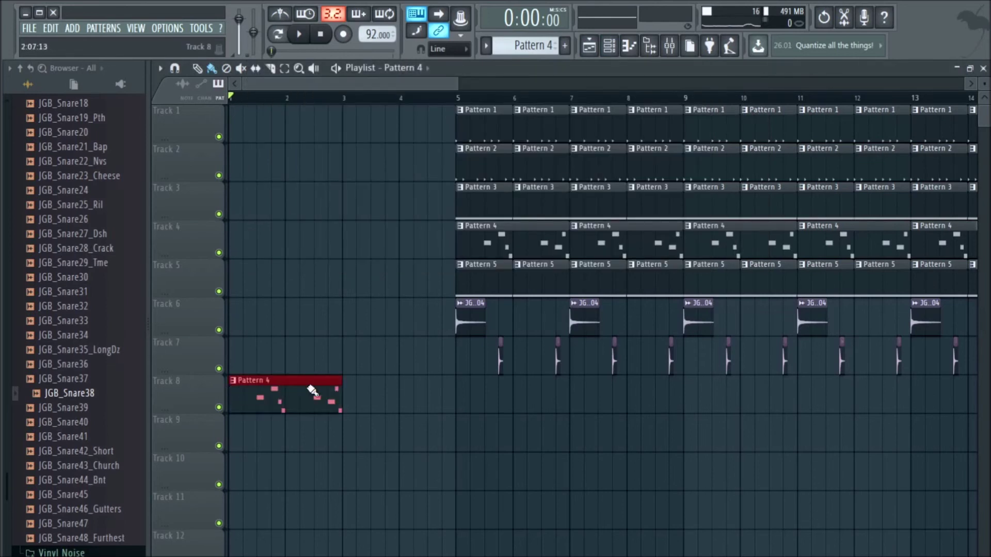
left_click_drag(306, 390, 380, 394)
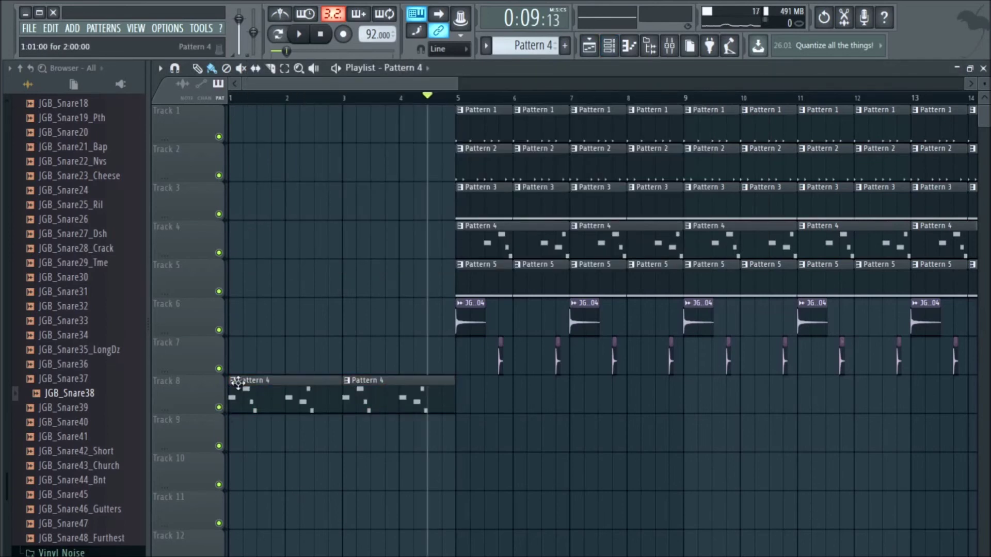
- Open the APCx86 melody instrument and assign it to a free mixer track
left_click(609, 46)
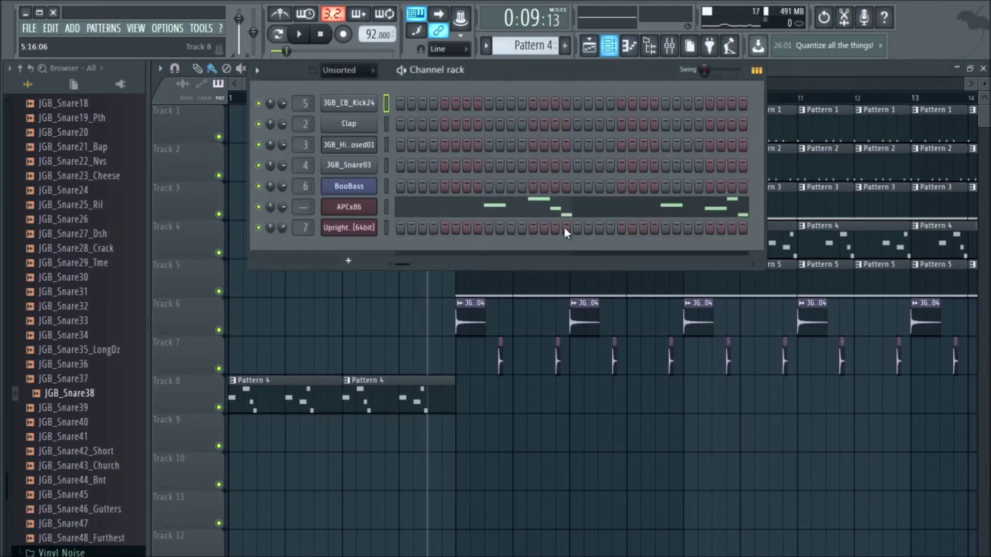
right_click(363, 210)
left_click(356, 210)
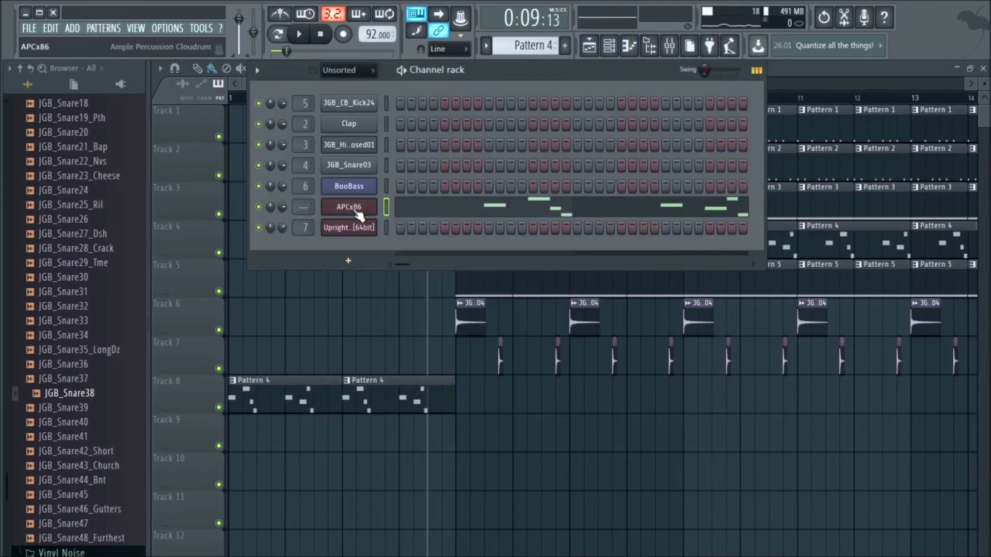
left_click(356, 210)
left_click(228, 113)
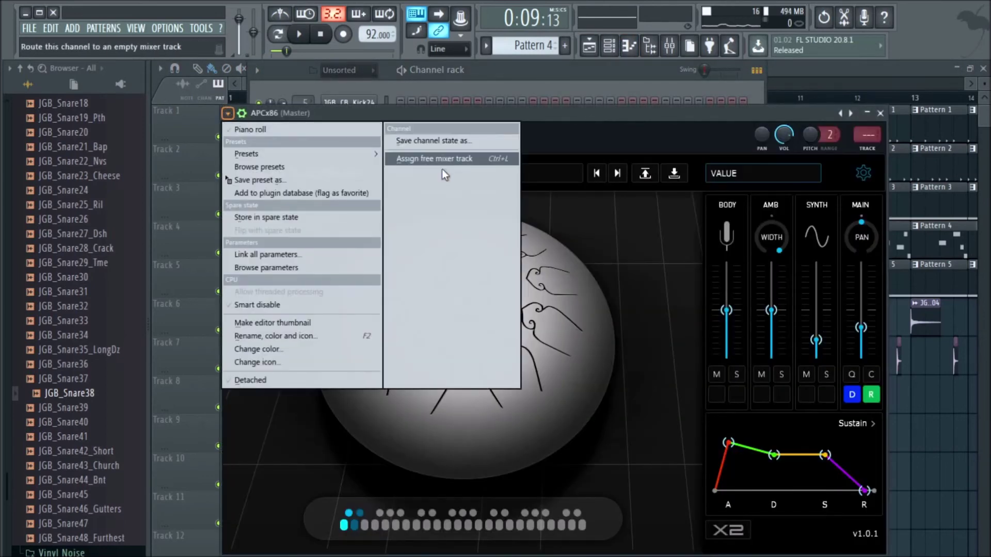
left_click(466, 157)
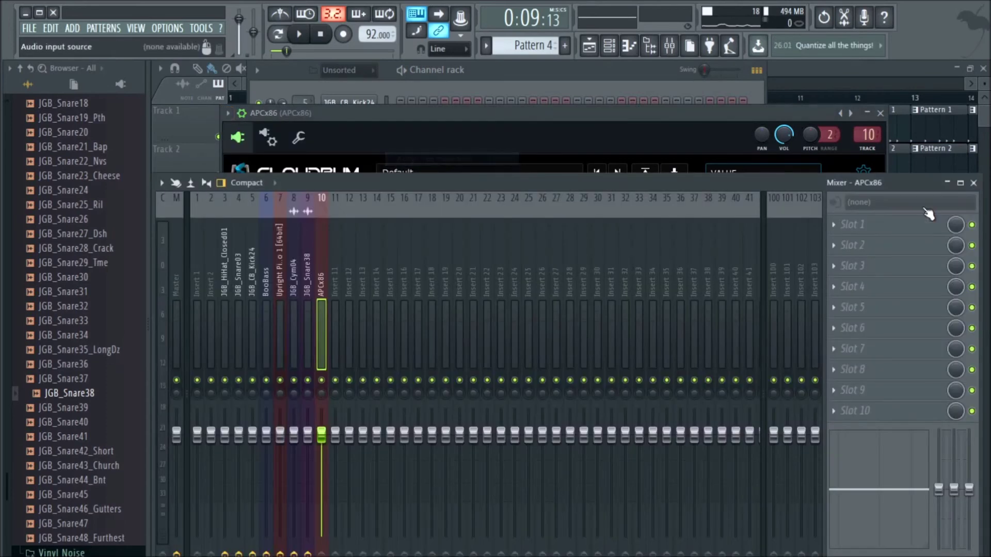
- Load Fruity Love Philter in slot 1 of the APCx86 mixer track and raise the band-pass level of filter 1
left_click(882, 223)
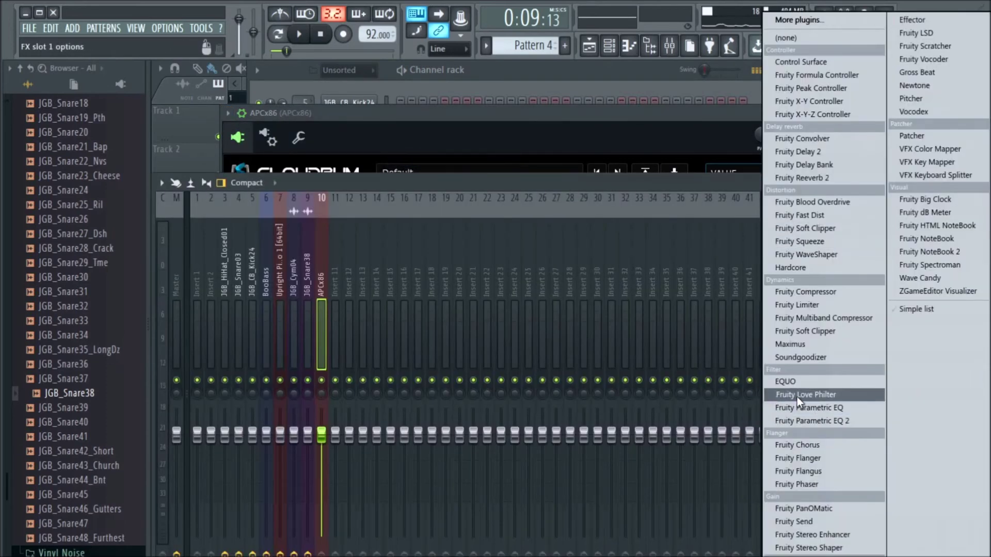
left_click(797, 381)
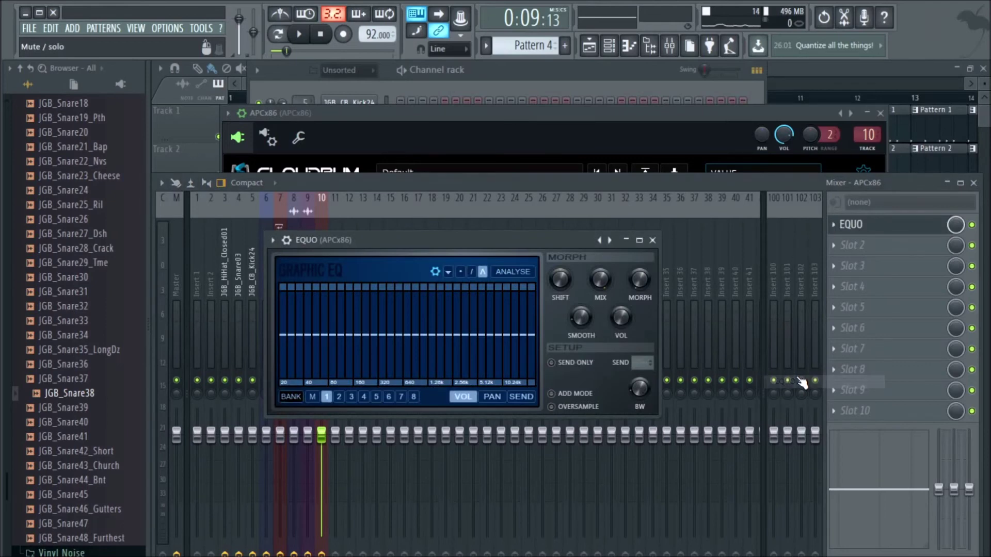
left_click(846, 223)
mouse_move(860, 243)
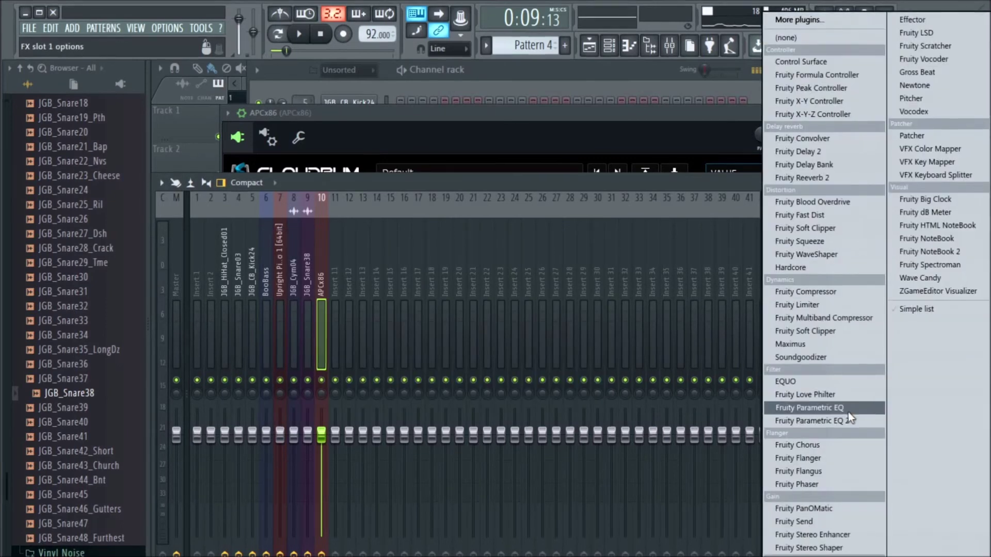
left_click(828, 393)
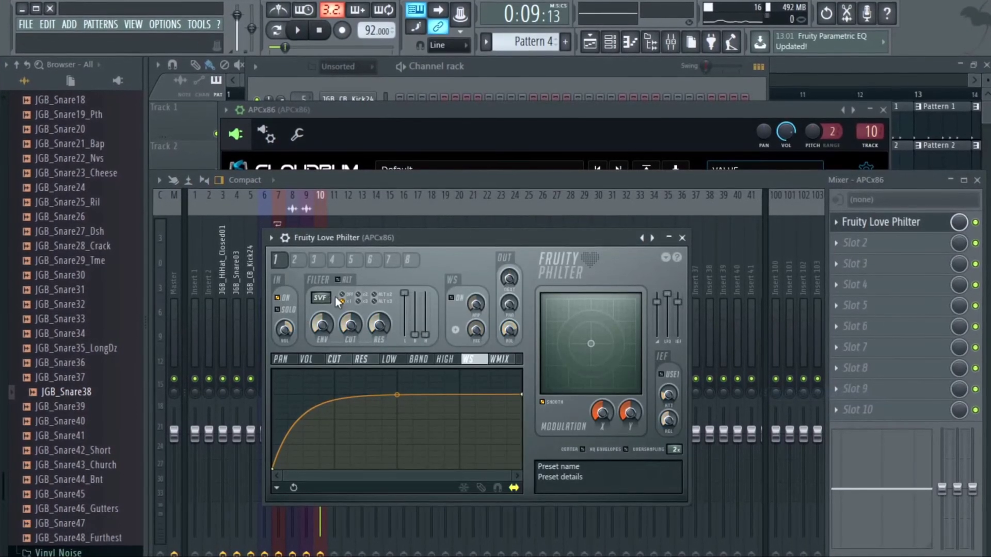
left_click_drag(318, 327, 348, 335)
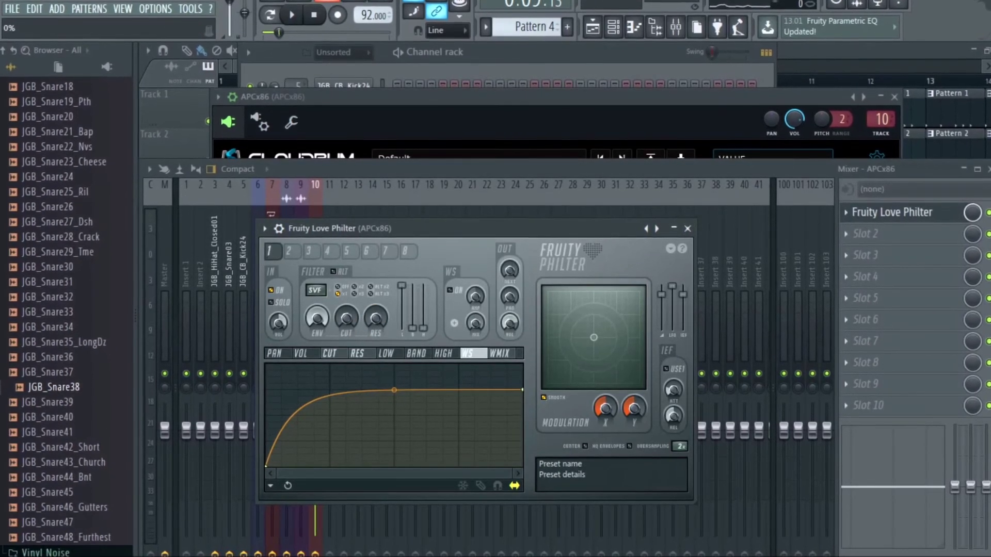
left_click_drag(413, 325, 415, 287)
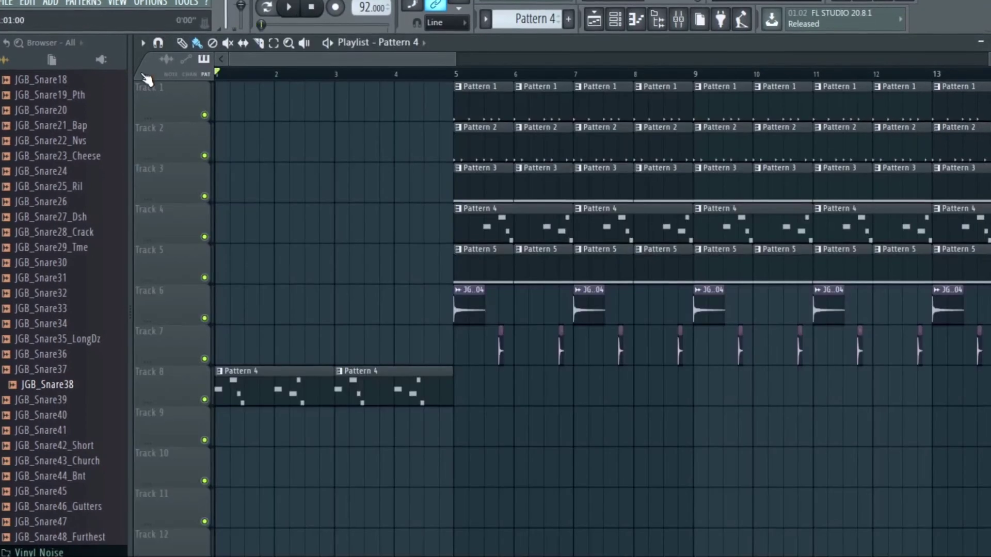
- Audition the intro melody through Fruity Love Philter while adjusting the cutoff of filter 1
left_click(679, 23)
key("space")
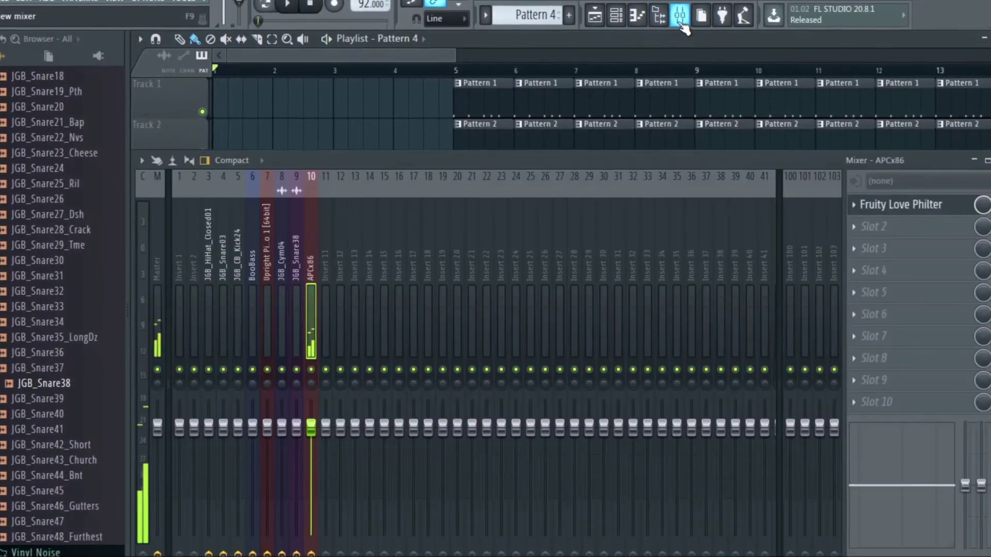
left_click(877, 215)
key("space")
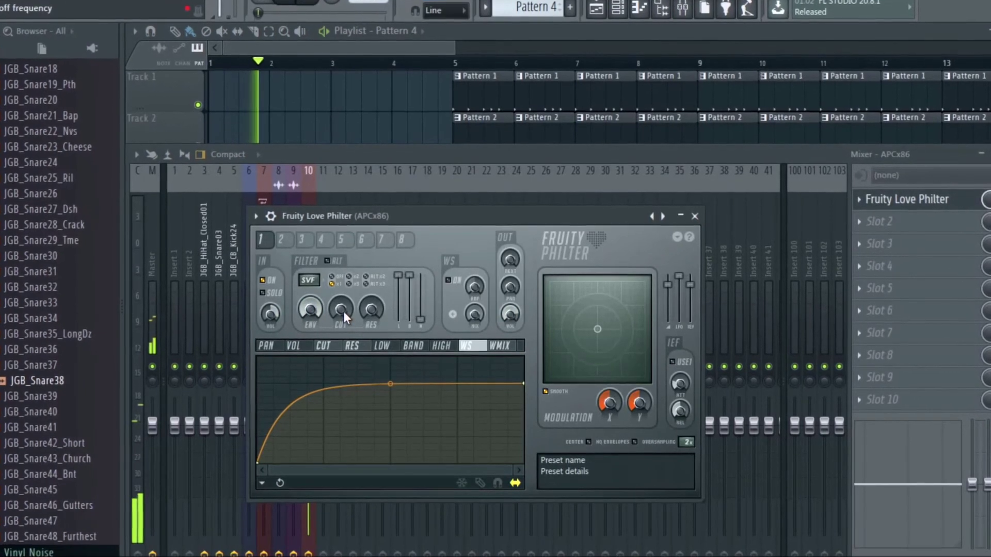
mouse_move(342, 311)
left_mouse_down()
mouse_move(342, 282)
mouse_move(337, 302)
left_mouse_up()
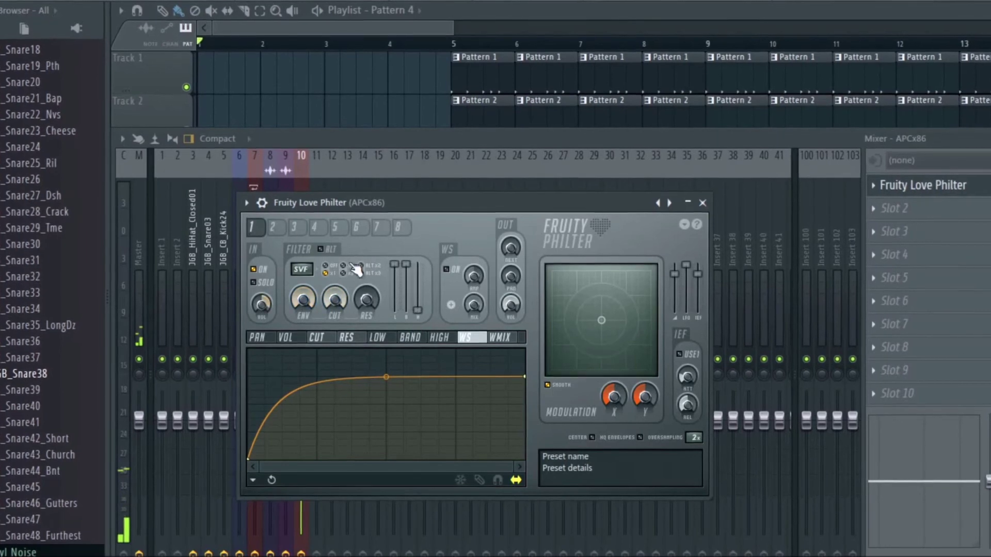
- Turn the cutoff of Love Philter's filter 1 down and create an automation clip for it
left_click_drag(340, 296, 340, 356)
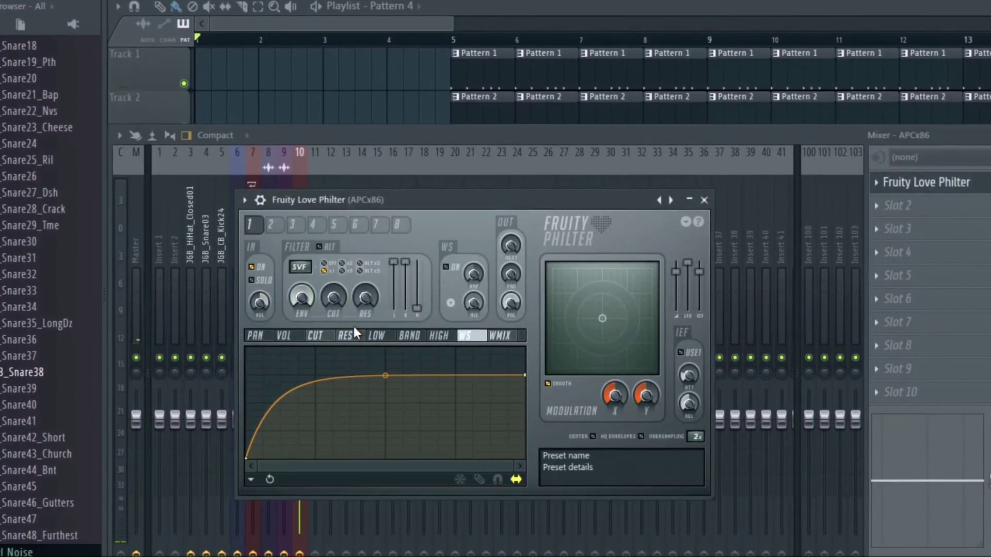
right_click(332, 296)
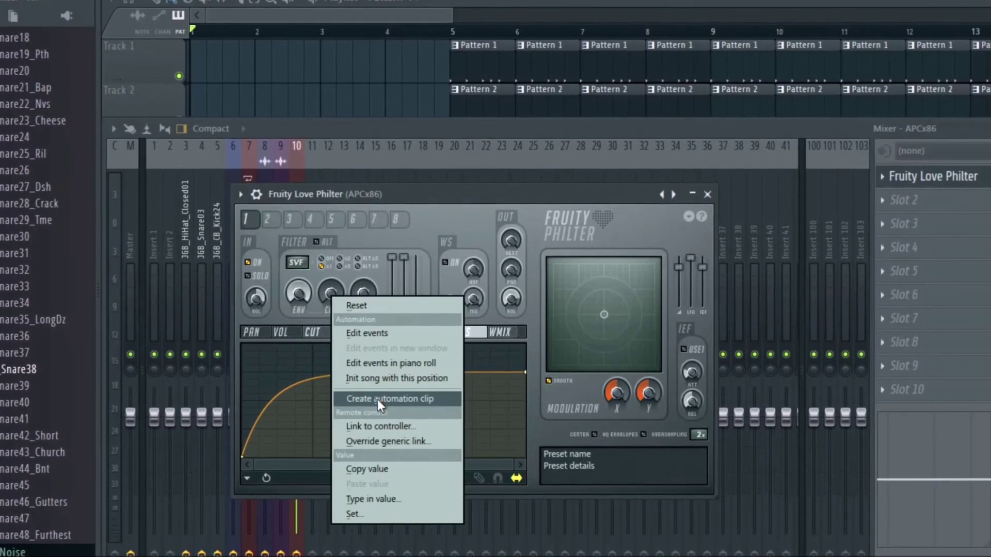
left_click(427, 400)
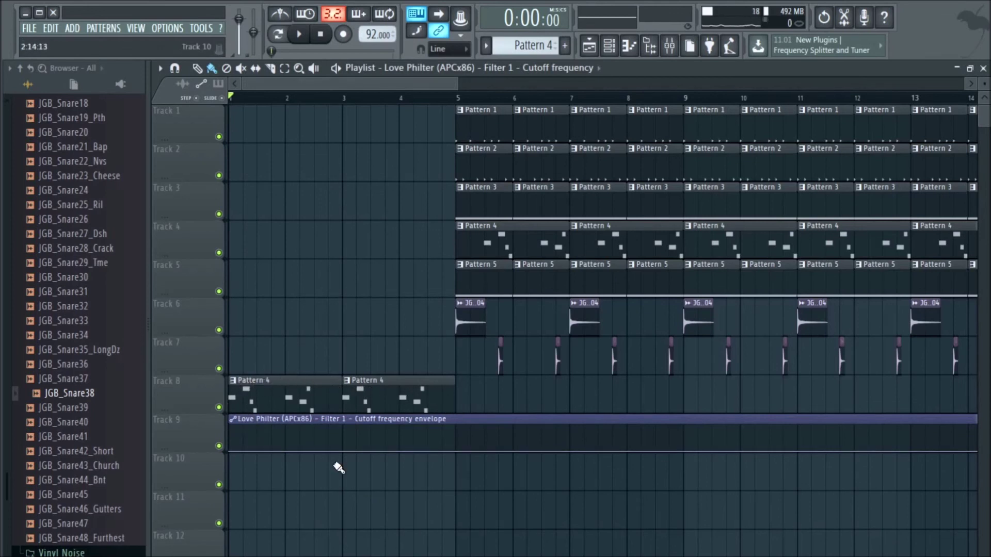
- Add a point near the top of the cutoff automation at bar 5 and curve the rise leading from bar 1
scroll(450, 480, "up", 5)
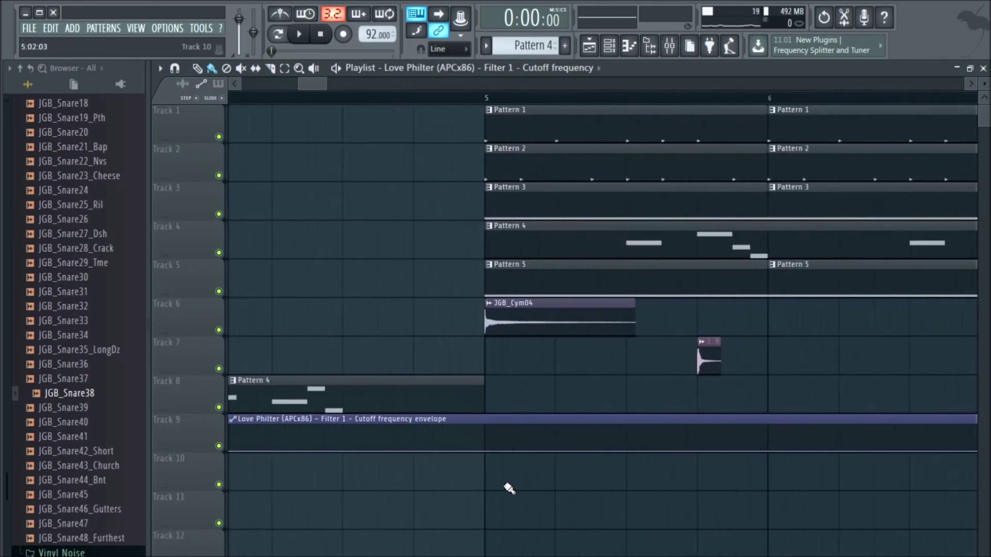
left_click_drag(481, 451, 476, 427)
scroll(477, 435, "down", 2)
scroll(478, 435, "down", 4)
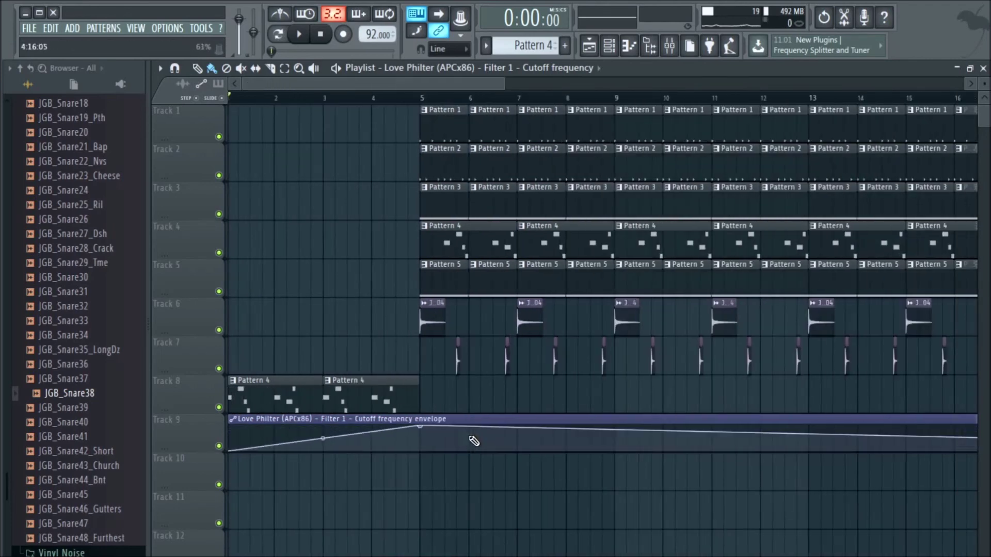
scroll(292, 450, "up", 6)
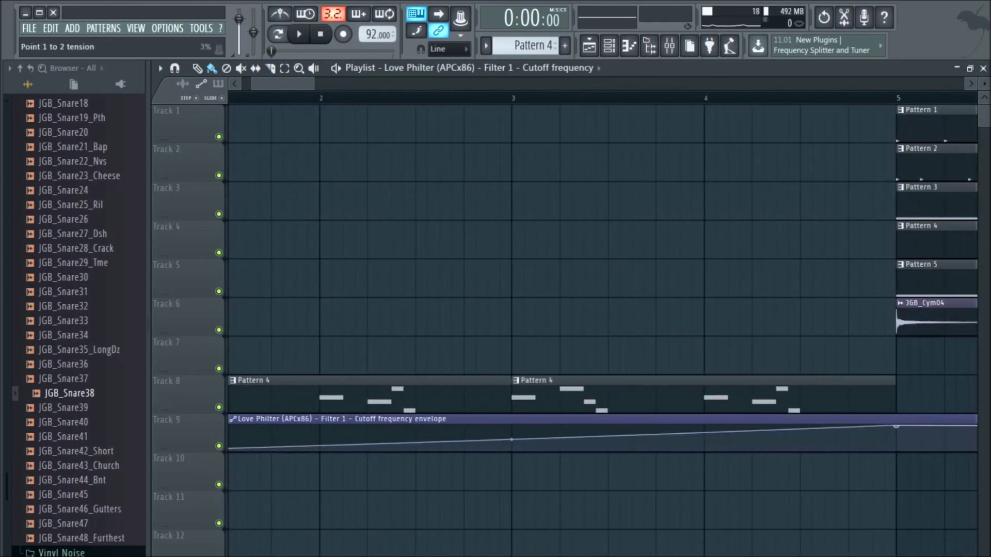
scroll(508, 444, "down", 3)
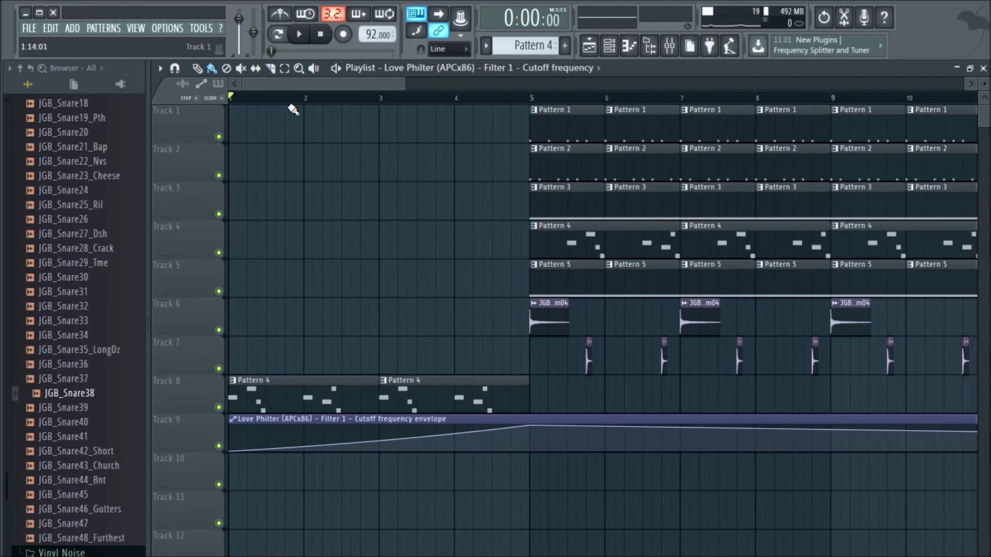
- Raise the end point of the cutoff automation at bar 29 to 100%
scroll(552, 356, "down", 8)
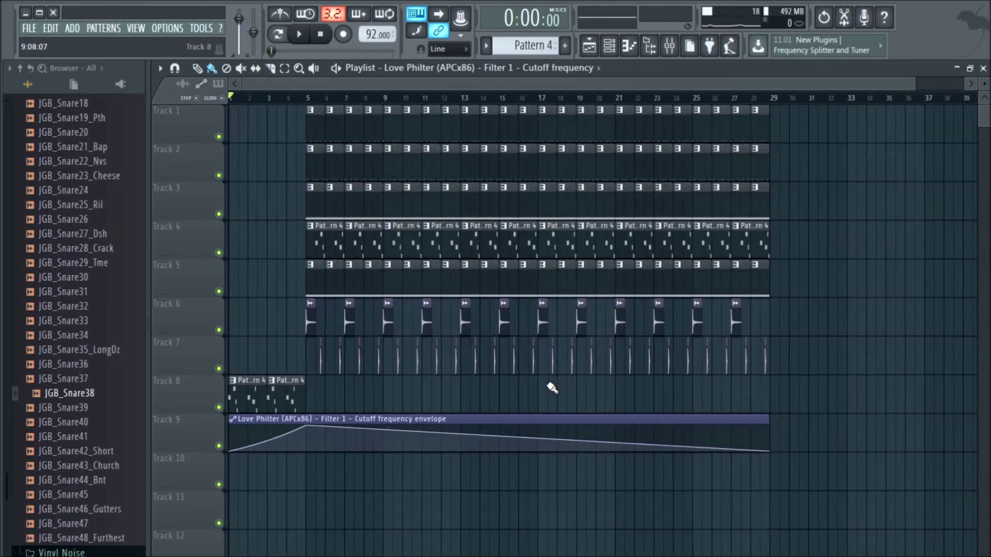
scroll(696, 454, "down", 3)
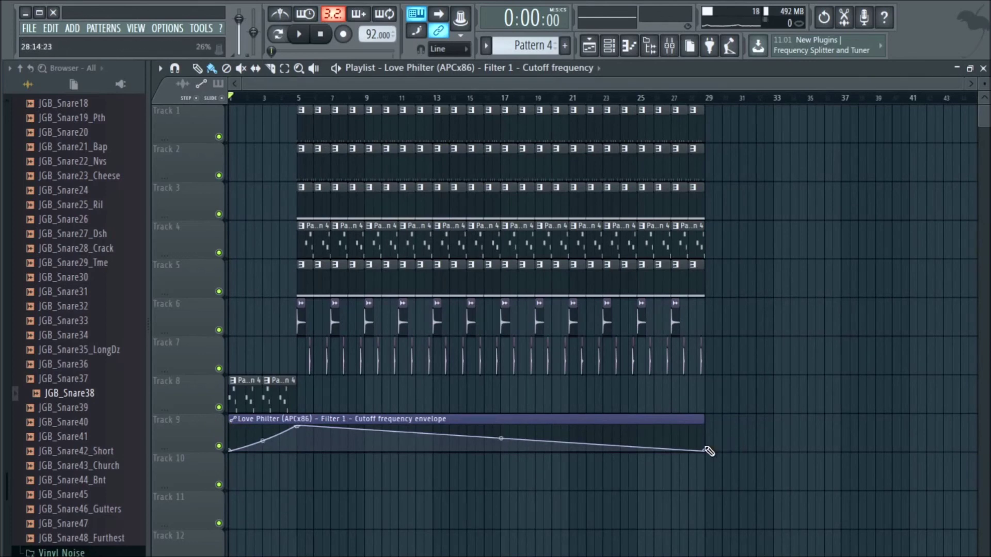
scroll(709, 451, "up", 10)
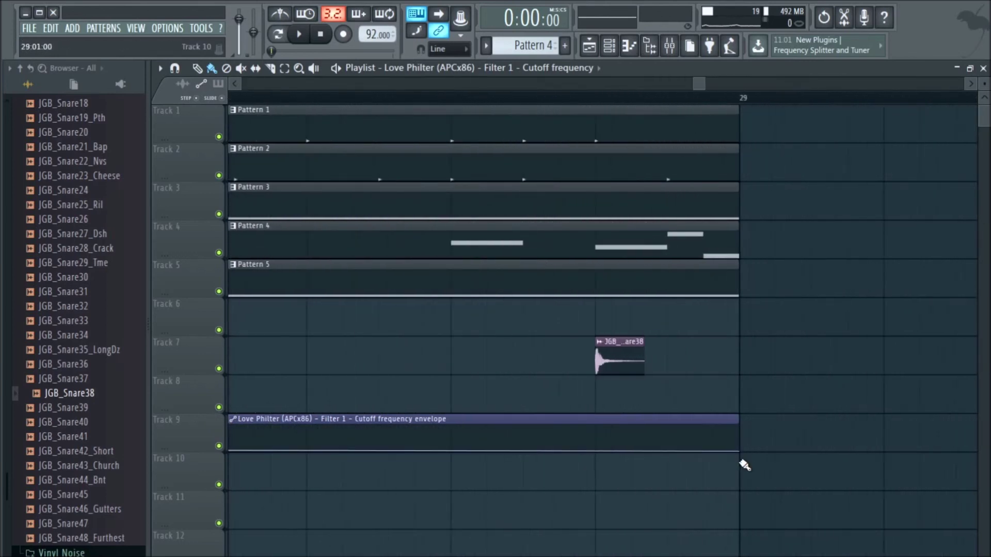
scroll(744, 466, "up", 4)
left_click_drag(739, 451, 740, 426)
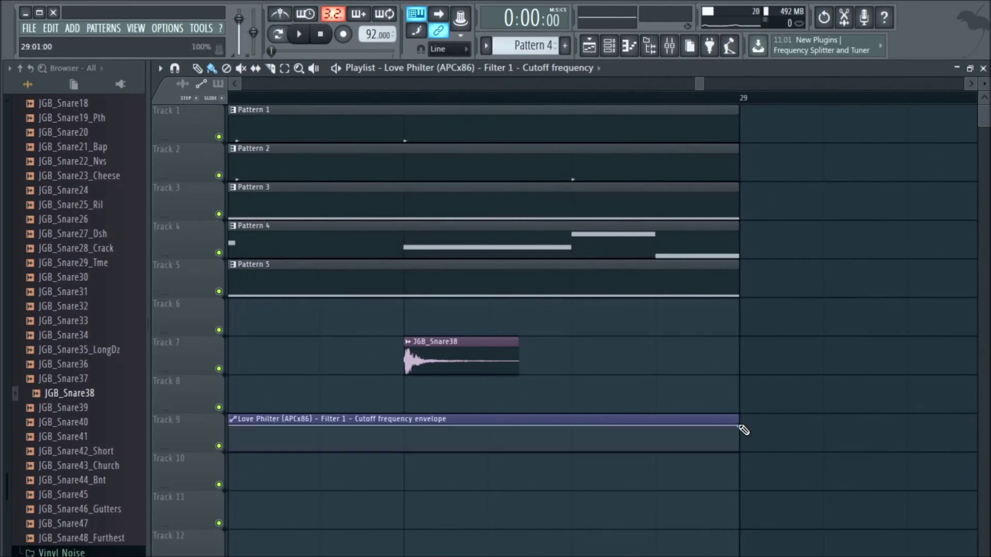
- Play the arrangement from the start to audition the filtered melody intro and the full beat from bar 5 on
scroll(752, 402, "down", 8)
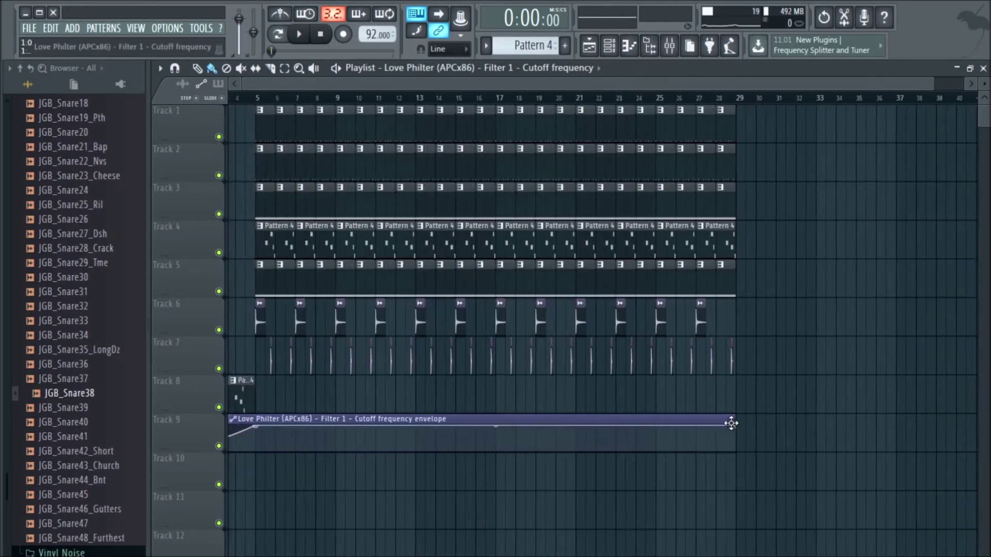
key("space")
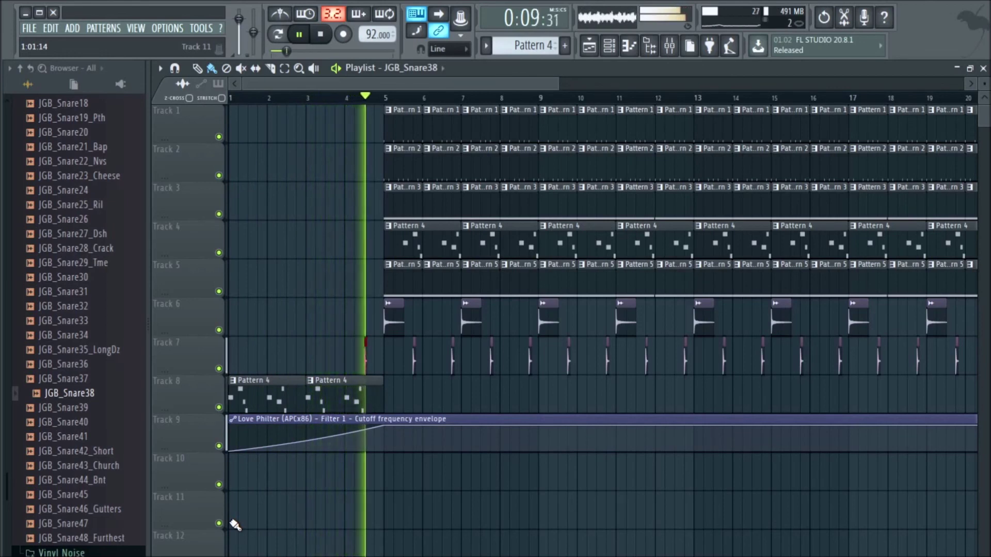
scroll(440, 450, "down", 3)
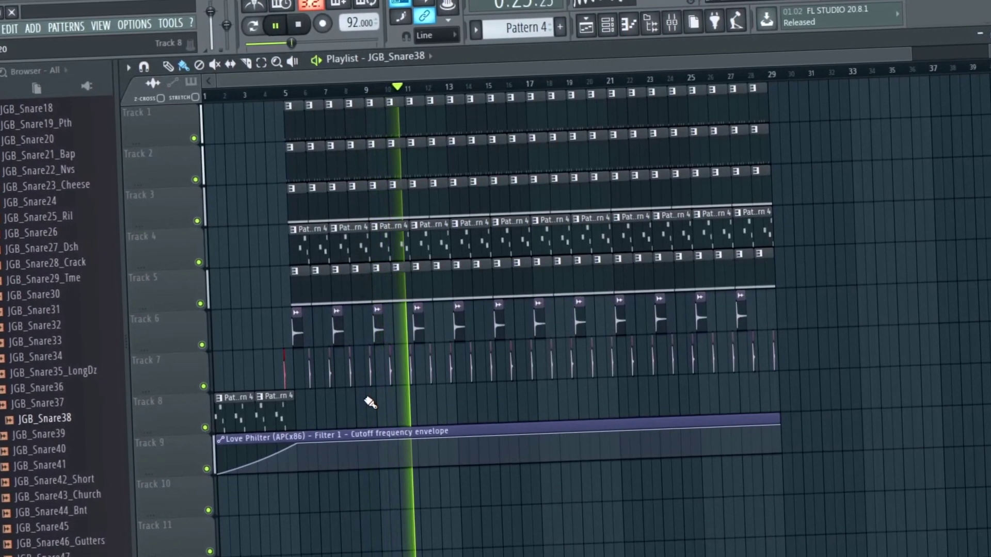
scroll(370, 403, "up", 4, "ctrl")
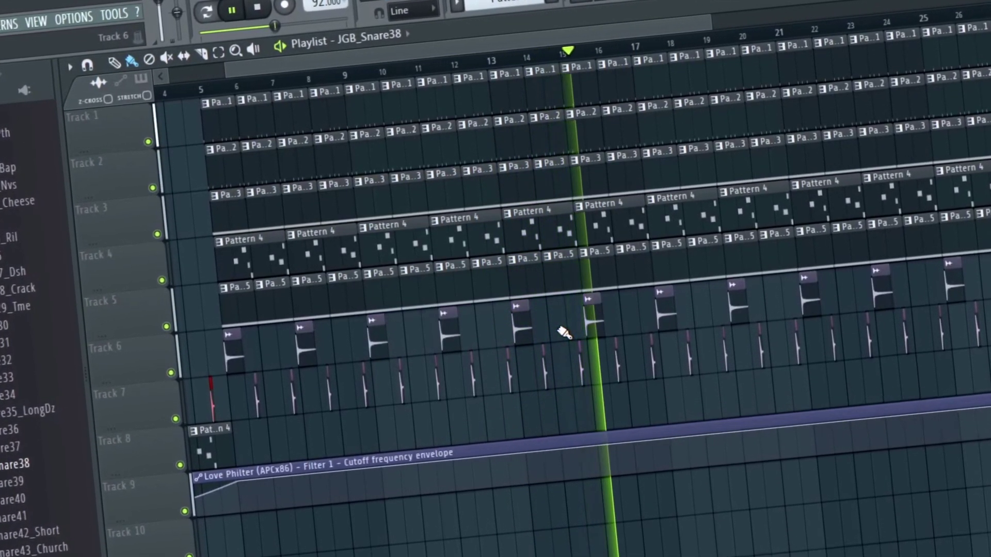
scroll(570, 326, "down", 2)
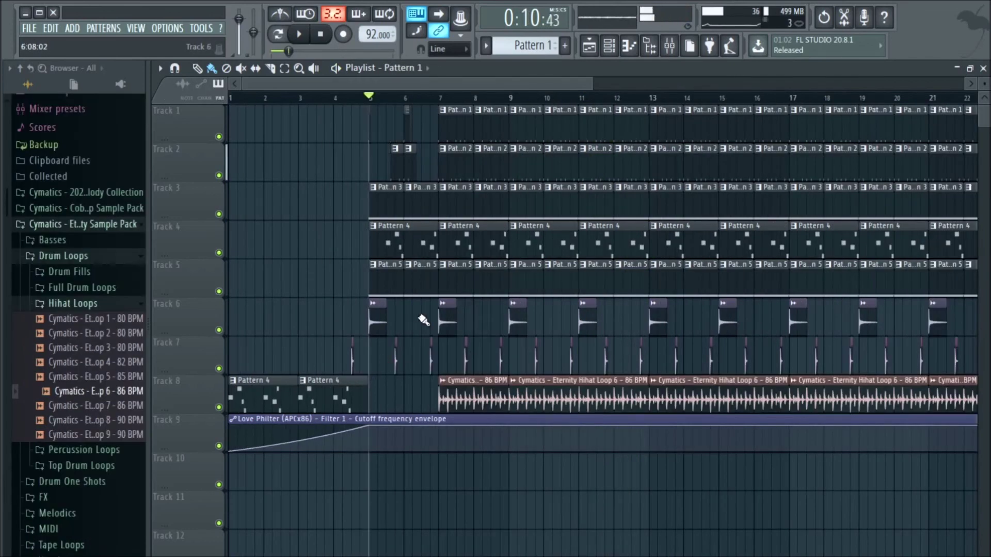
scroll(423, 320, "down", 2)
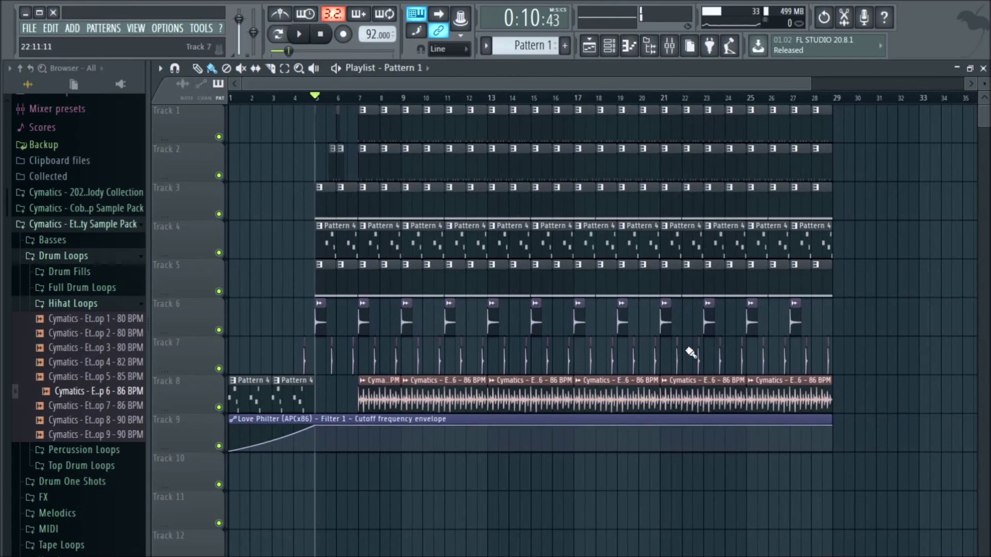